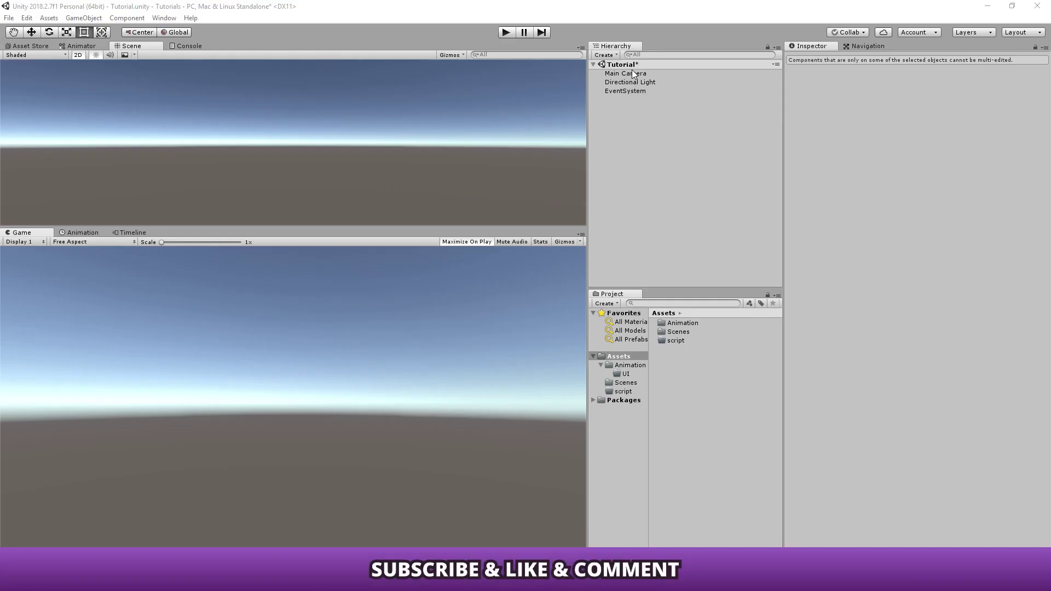
Set the Main Camera's Clear Flags to Solid Color.
left_click(634, 73)
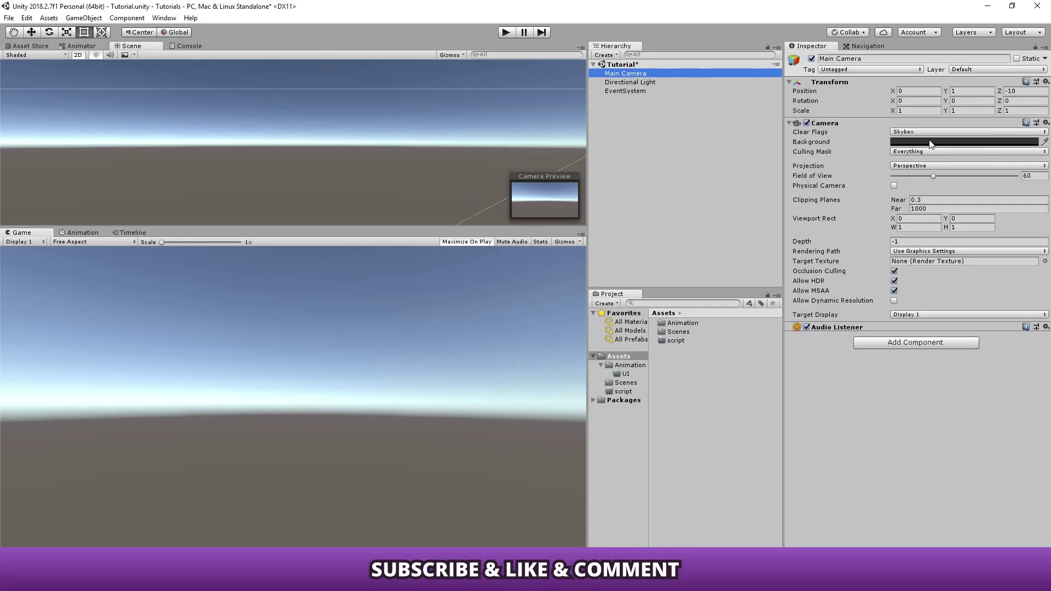
left_click(930, 132)
left_click(930, 157)
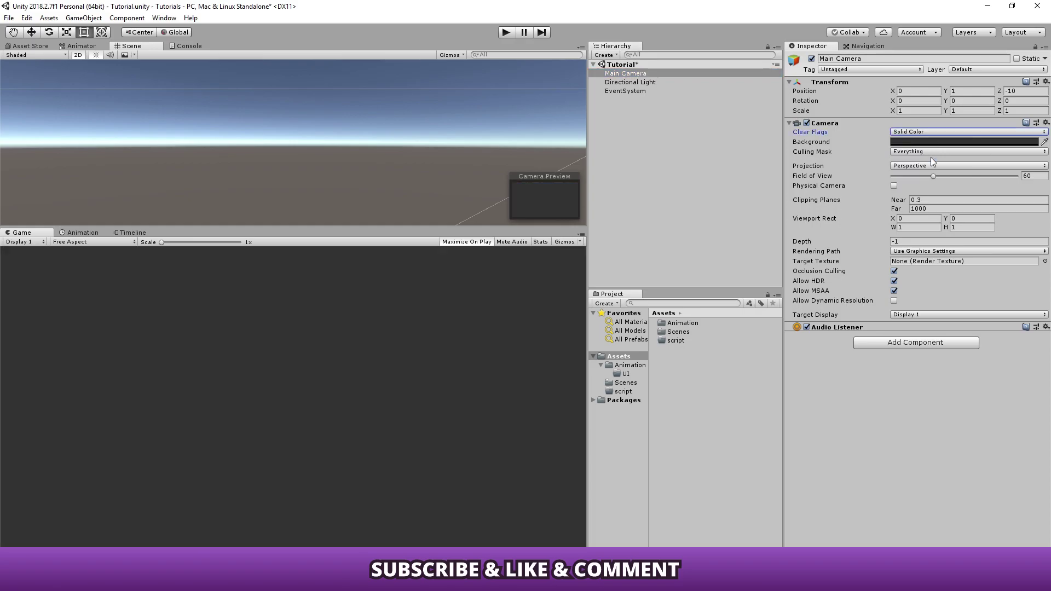
Add a UI Canvas to the scene hierarchy.
right_click(655, 122)
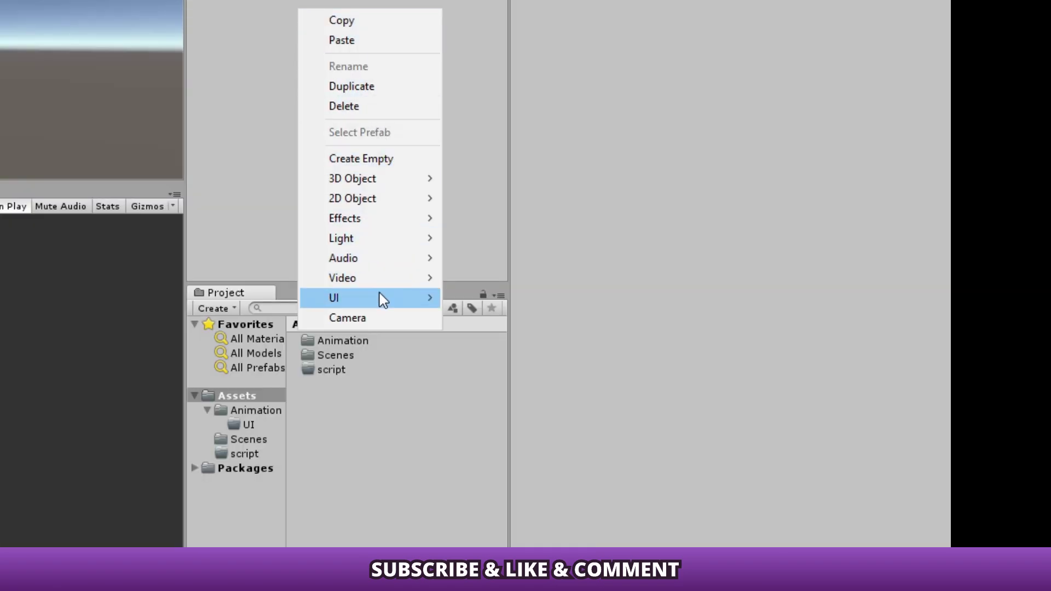
mouse_move(382, 298)
left_click(482, 535)
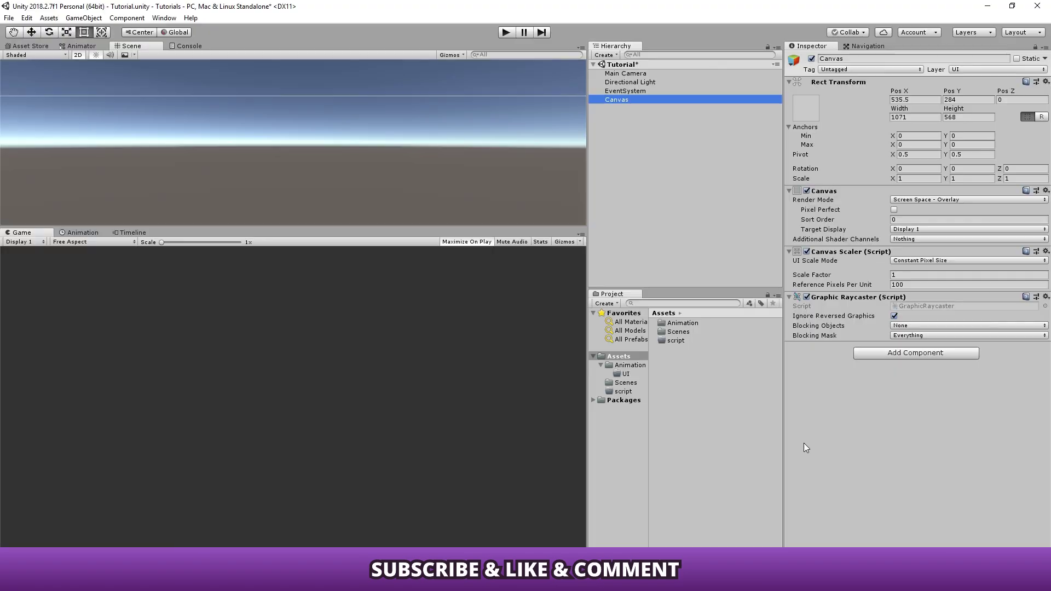
Create a UI Panel under the Canvas and name it Button Panel.
right_click(613, 98)
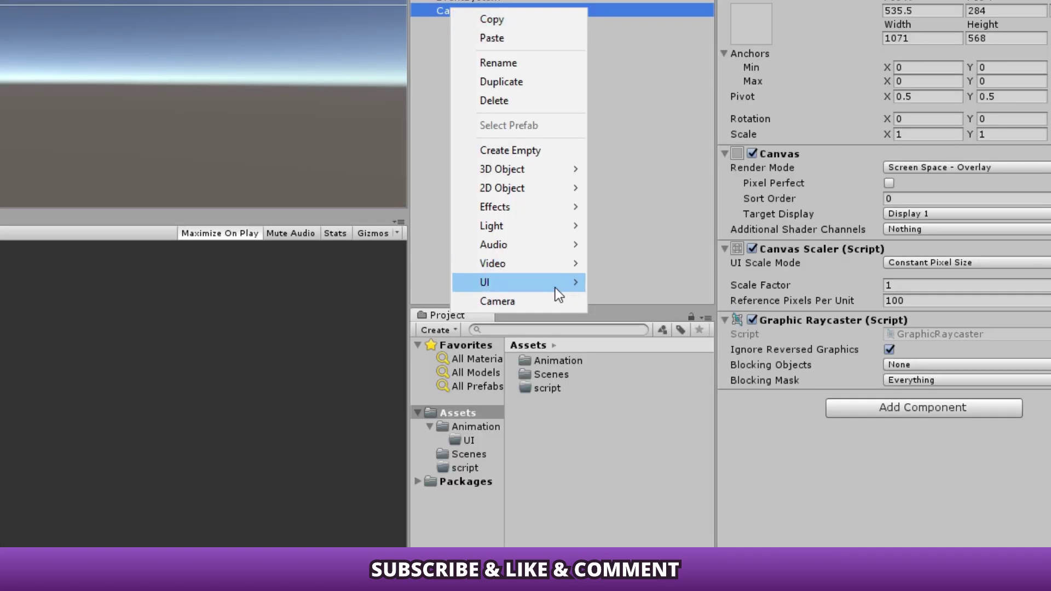
mouse_move(555, 288)
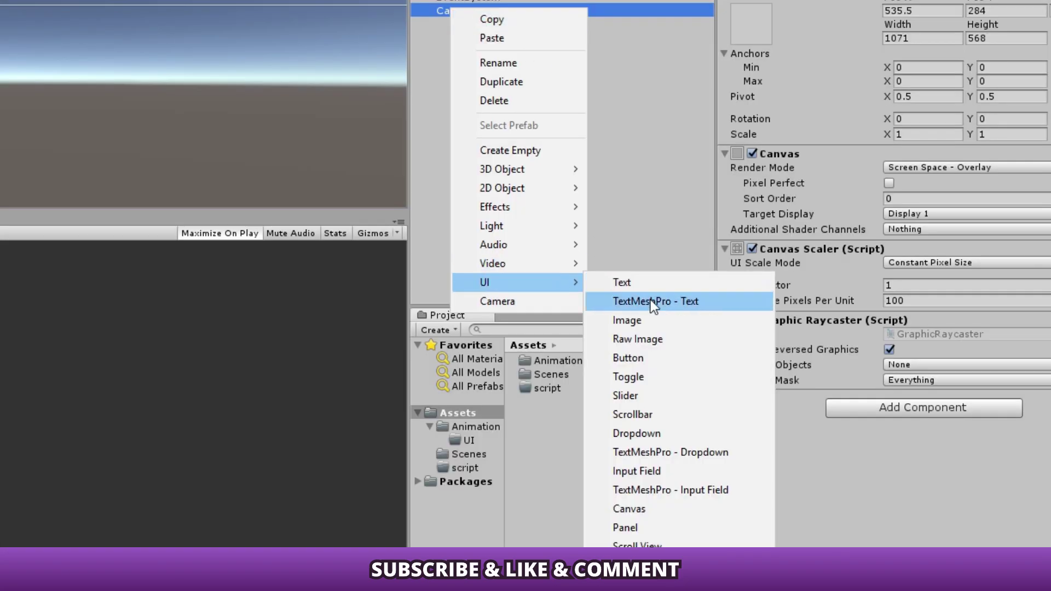
left_click(683, 528)
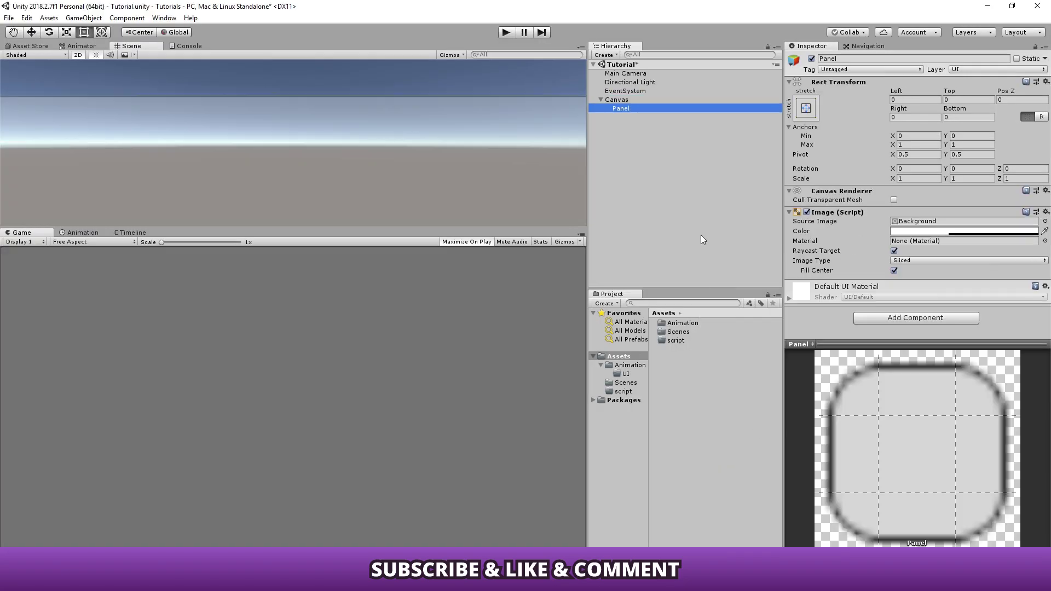
left_click(625, 109)
type("Butt")
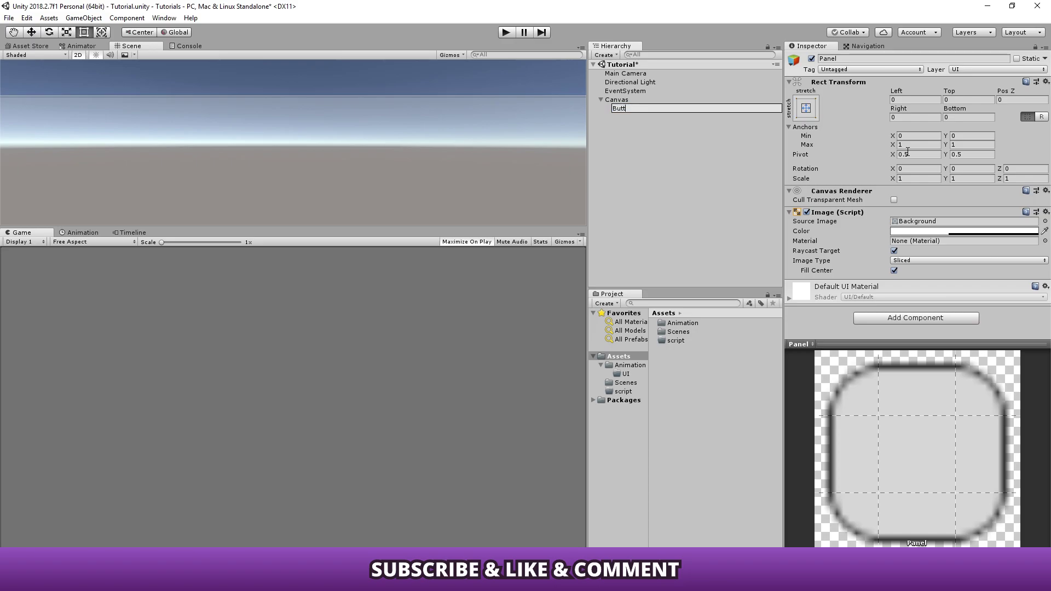
type("on Panel")
key("Return")
Anchor the panel middle-centre and size it 400 wide by 500 high.
left_click(941, 231)
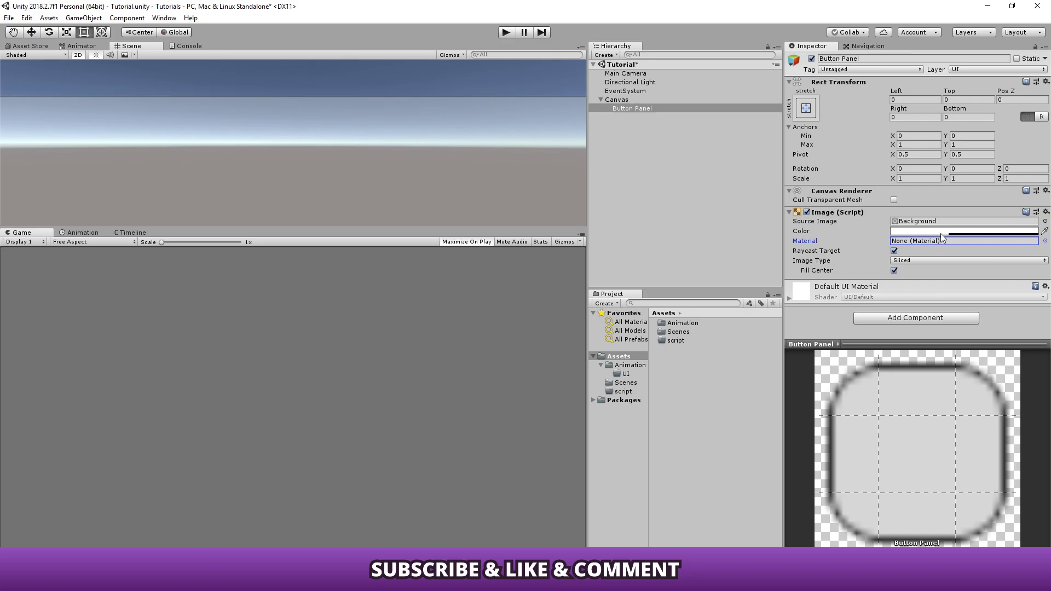
left_click(807, 208)
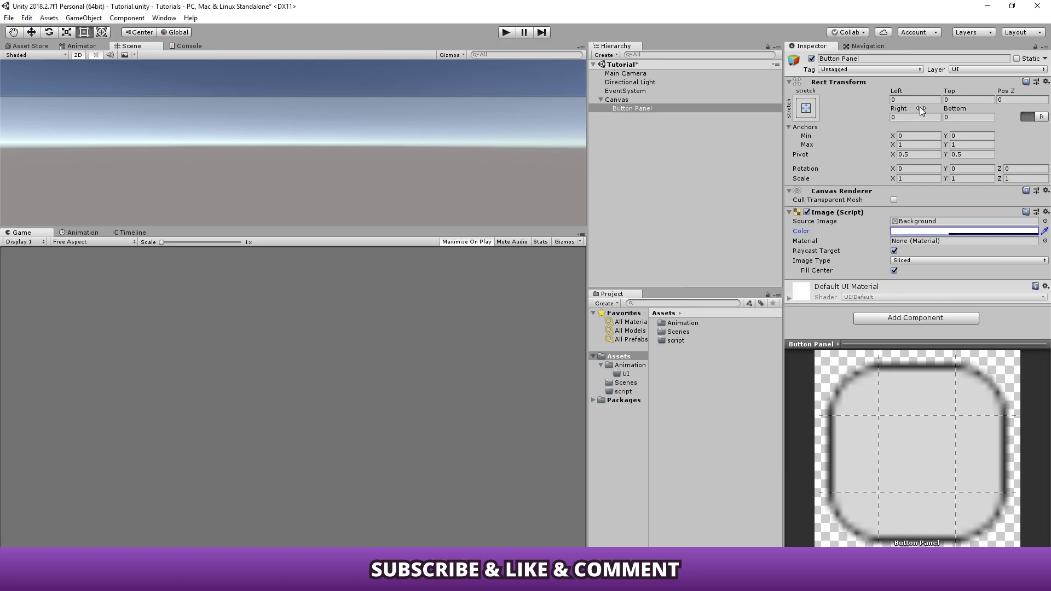
left_click(806, 108)
left_click(868, 219, "alt")
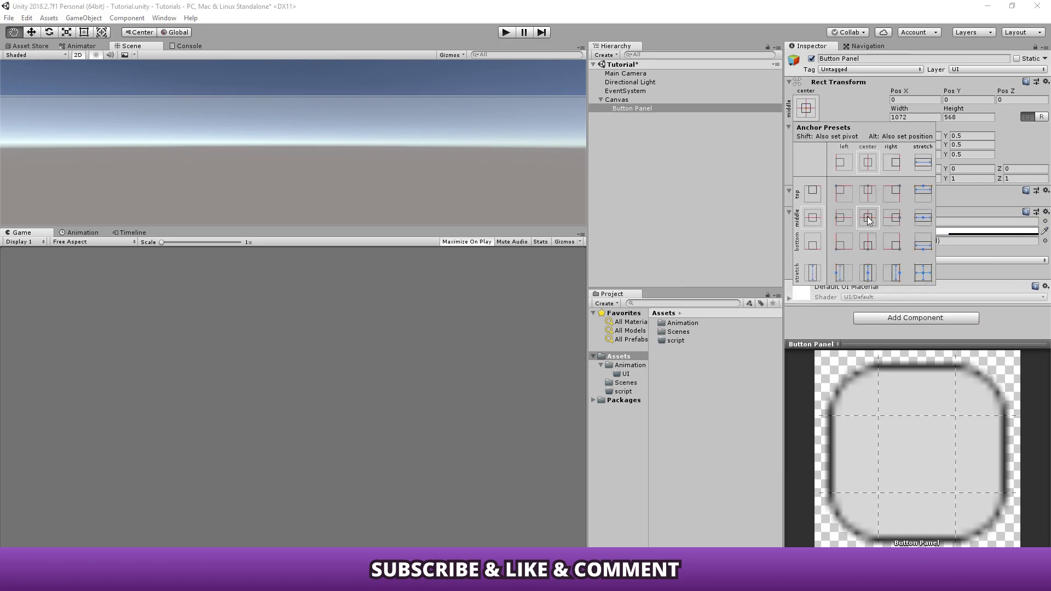
left_click(915, 117)
type("400")
key("Tab")
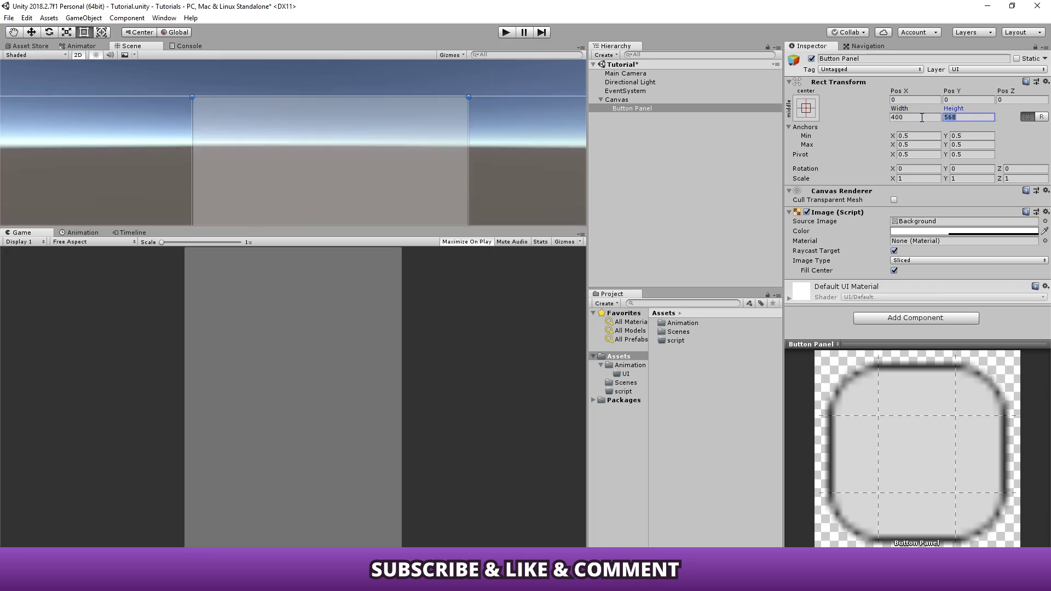
type("500")
Make the panel's image colour fully transparent (alpha 0).
left_click(942, 230)
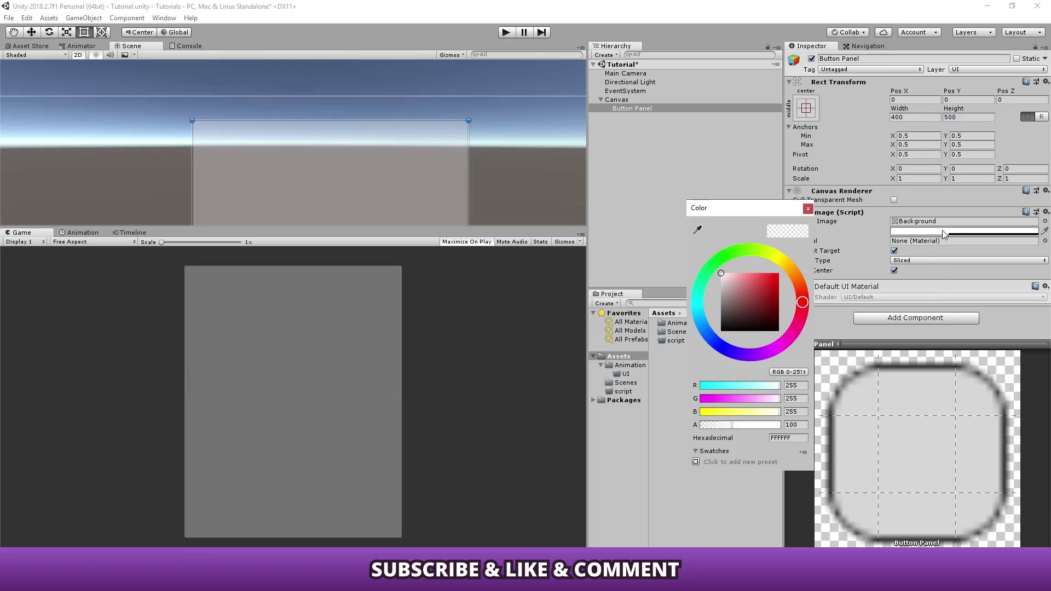
left_click(701, 425)
left_click(662, 109)
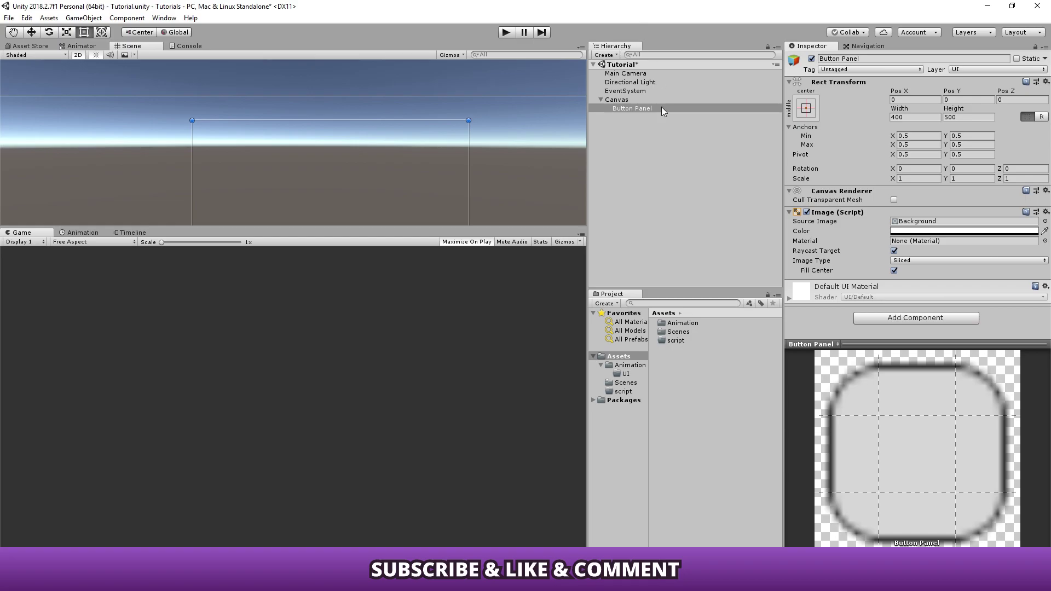
Add a Grid Layout Group component to Button Panel.
left_click(899, 318)
type("grid")
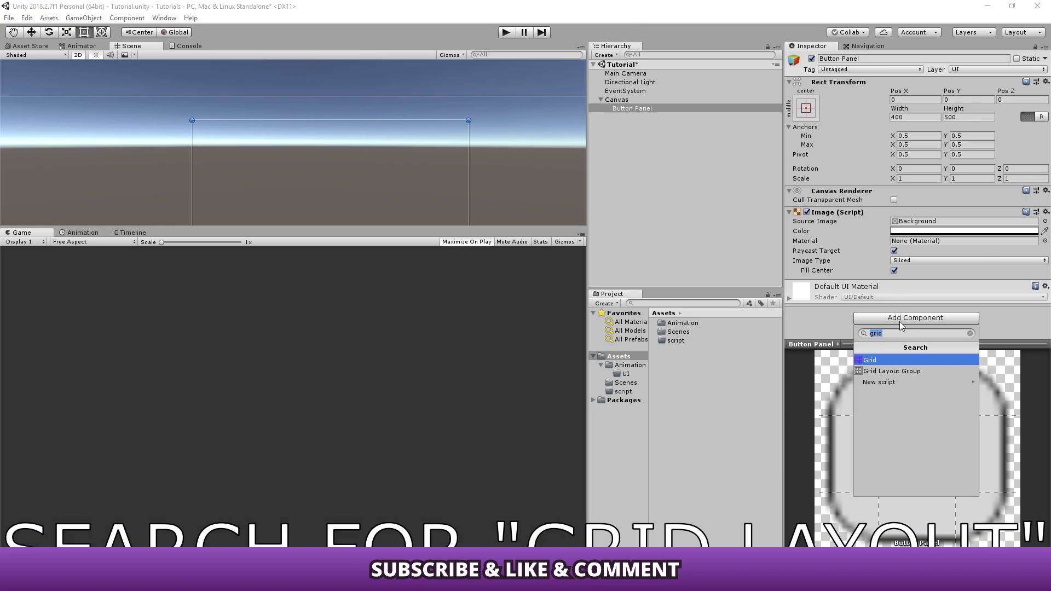
left_click(898, 372)
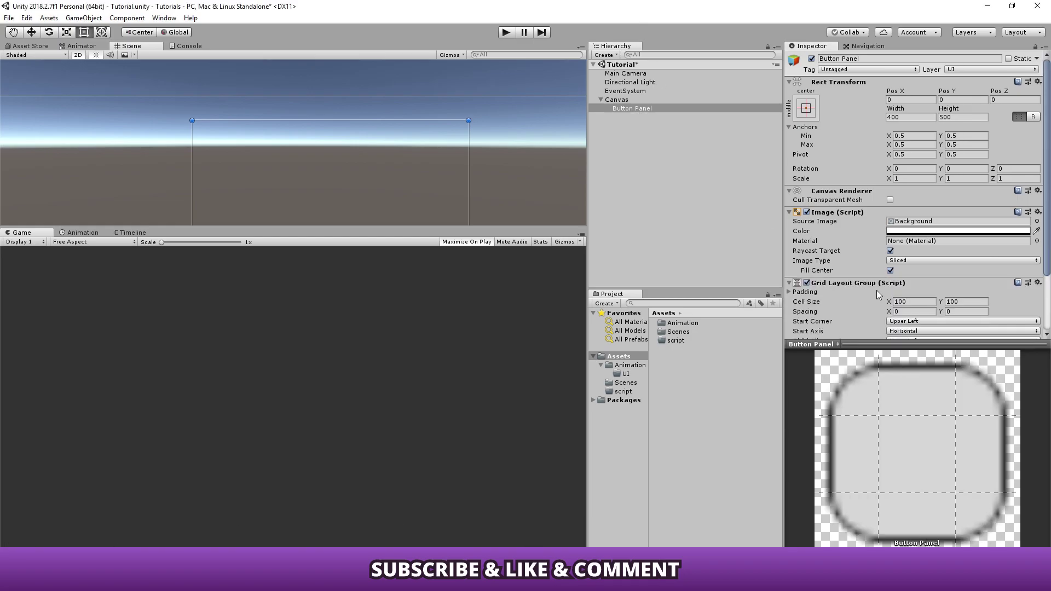
Set grid cells to 200×50, align children Upper Center, and select Spacing Y.
scroll(876, 290, "down", 3)
left_click(919, 240)
type("200")
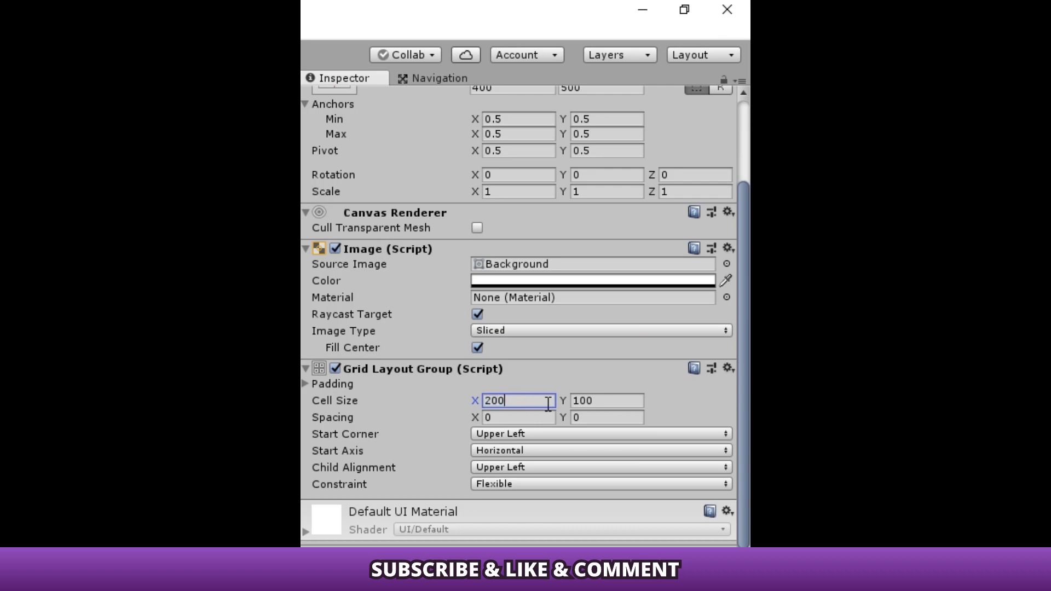
key("Tab")
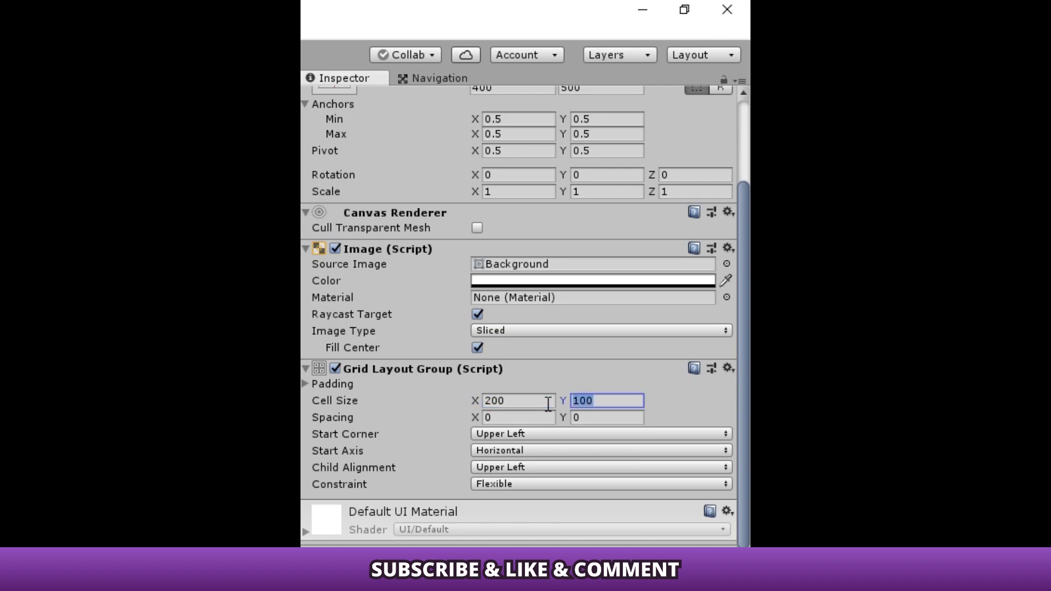
type("50")
left_click(536, 468)
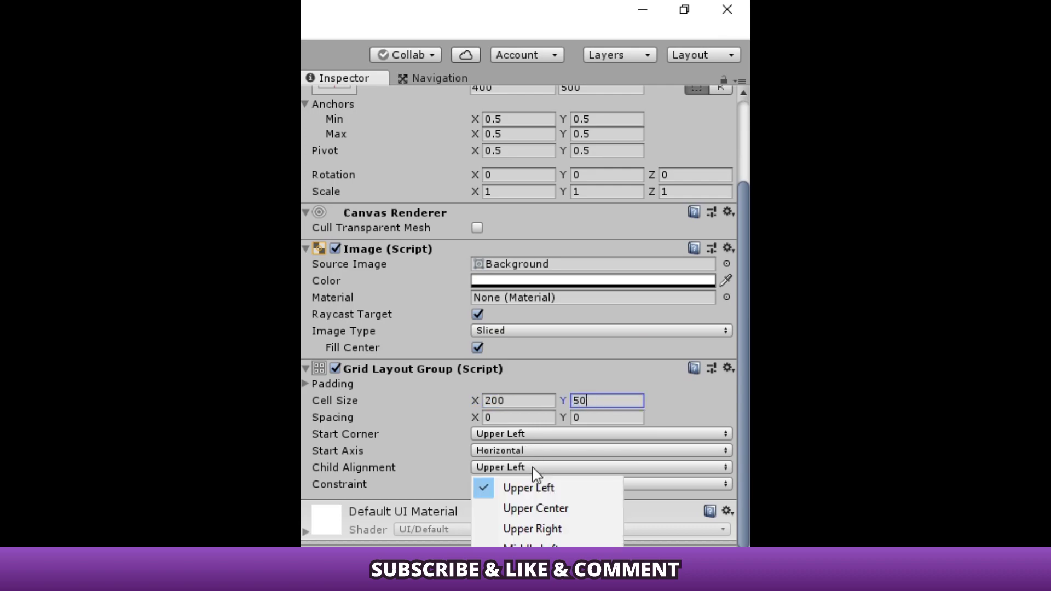
left_click(556, 507)
left_click(578, 418)
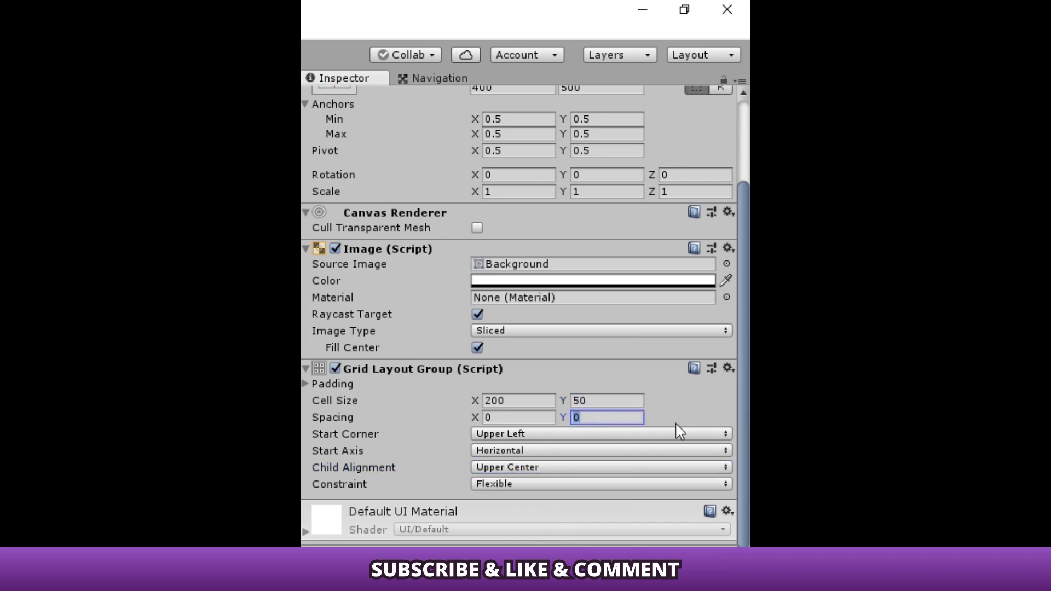
Enter Spacing Y 20 and add an empty child named Empty GameObject under Button Panel.
type("20")
right_click(643, 108)
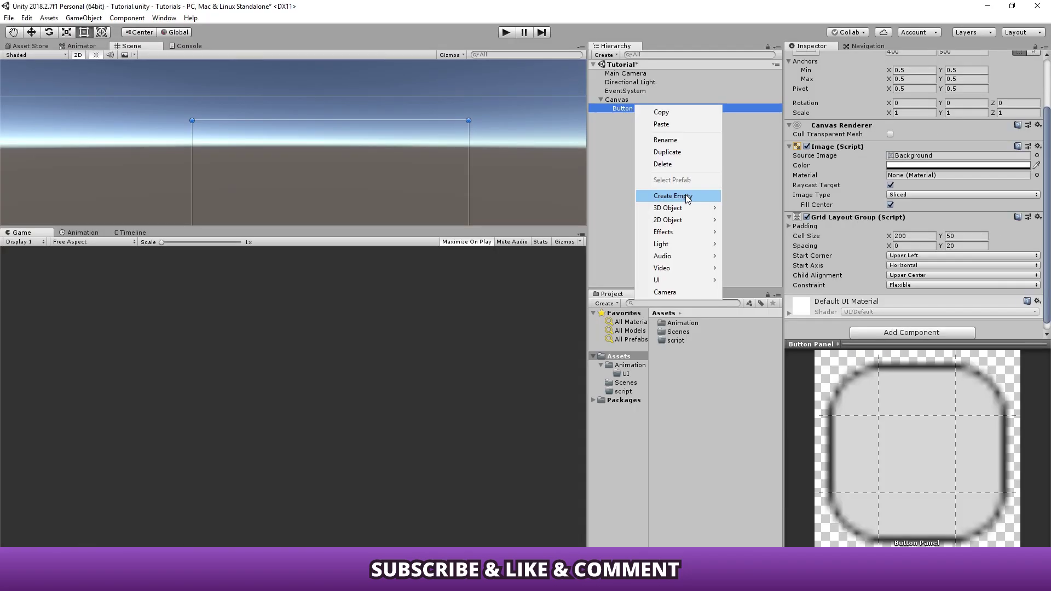
left_click(678, 197)
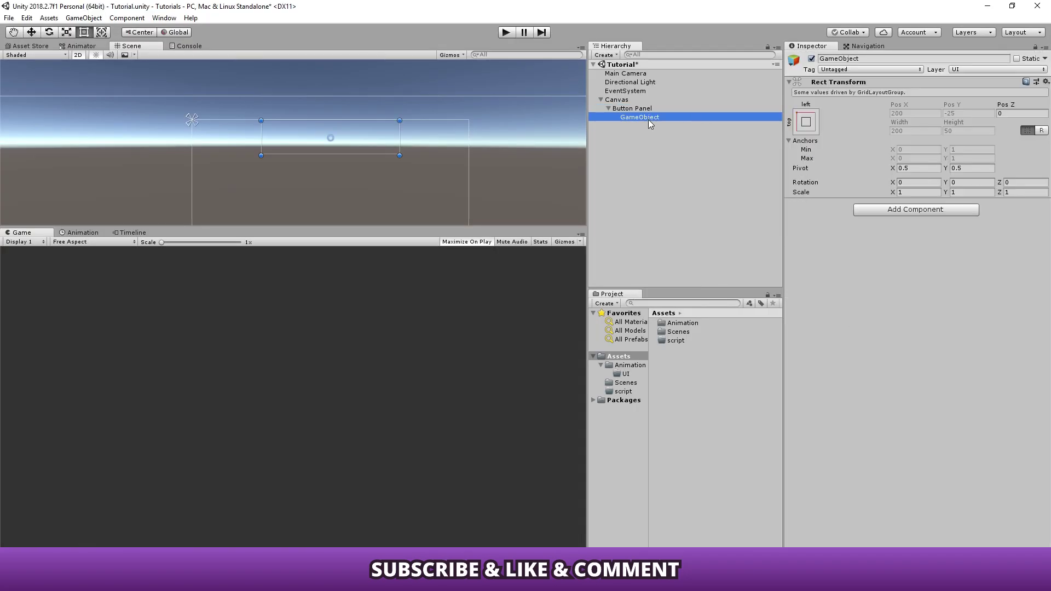
left_click(648, 120)
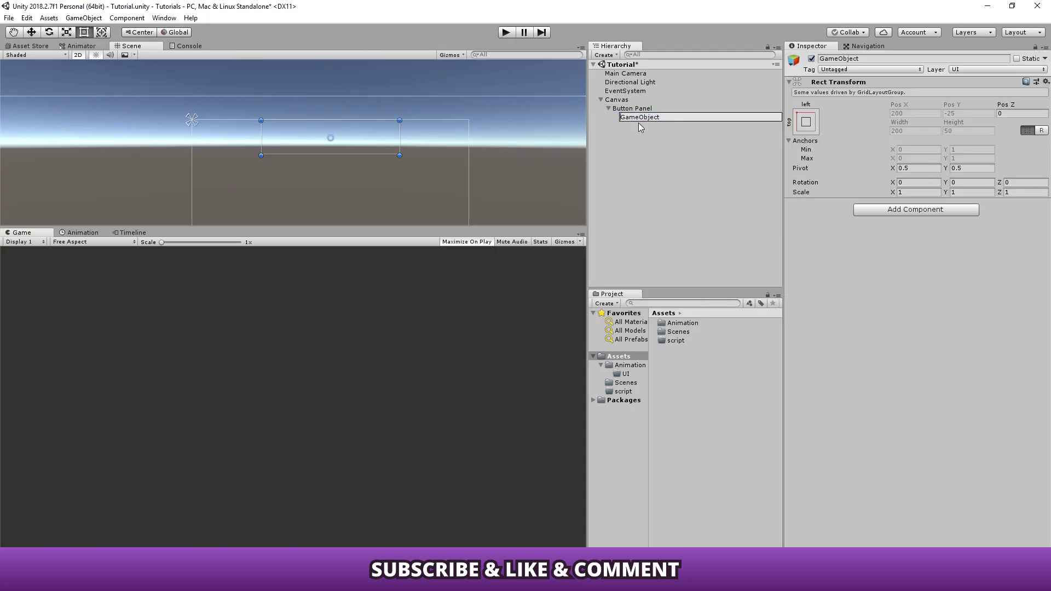
type("Empty")
Add a UI Button inside Empty GameObject.
right_click(652, 117)
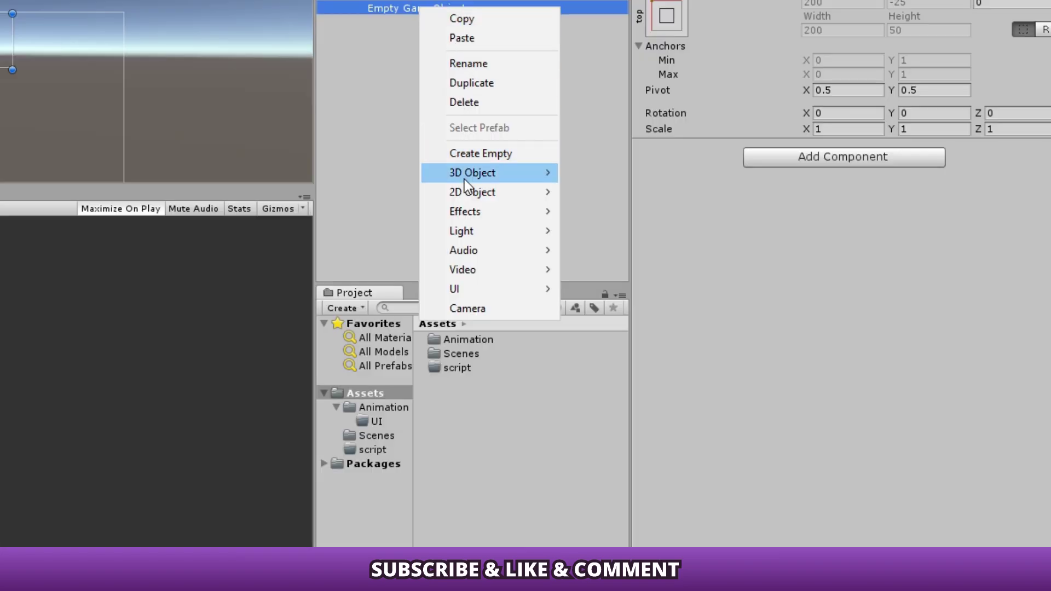
mouse_move(498, 297)
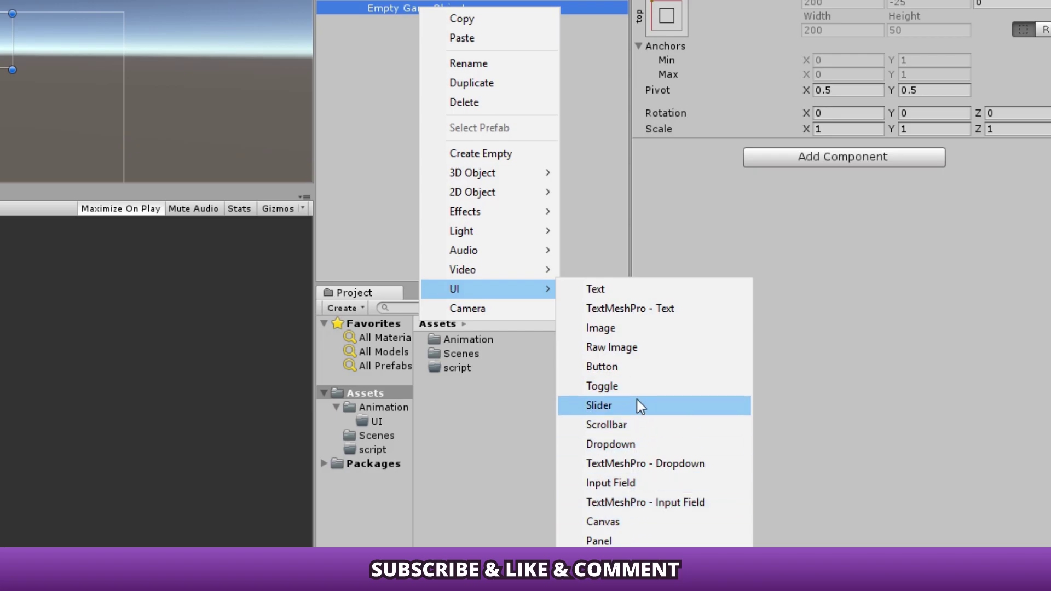
left_click(636, 369)
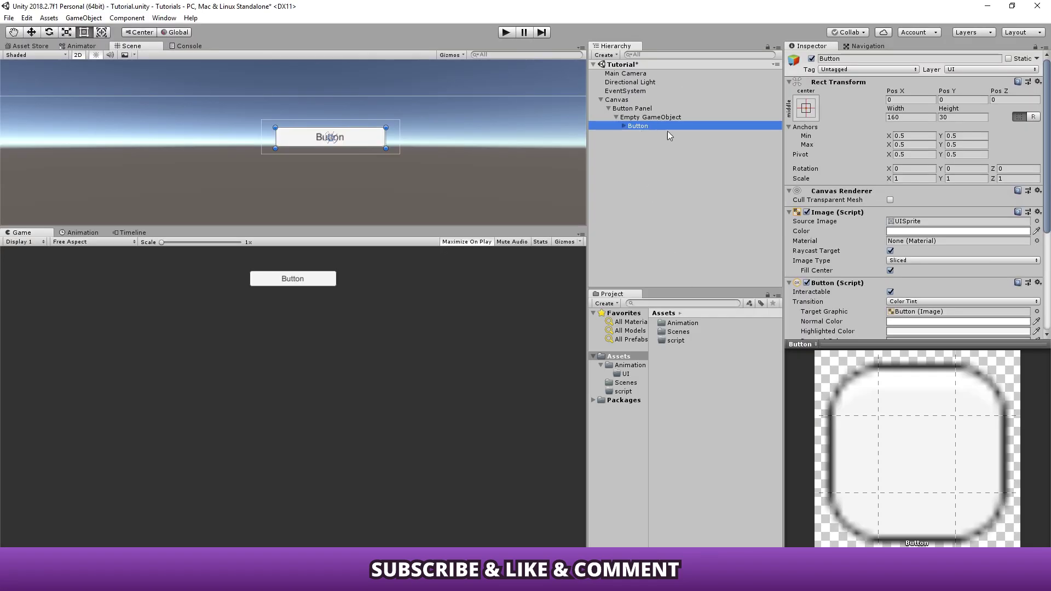
Resize the button to width 200 and height 50.
left_click(923, 117)
type("200")
key("Tab")
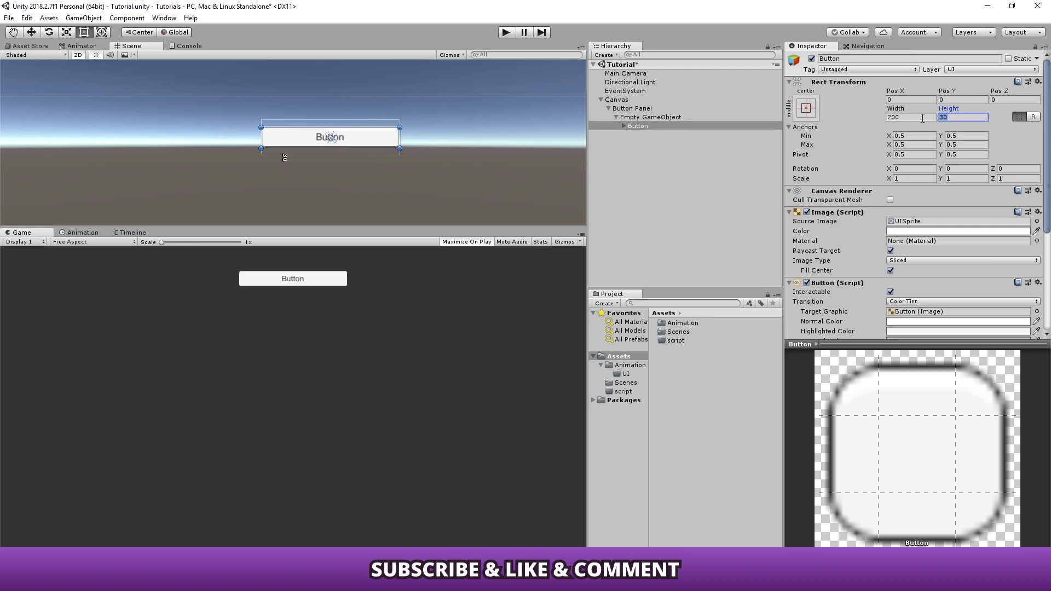
type("50")
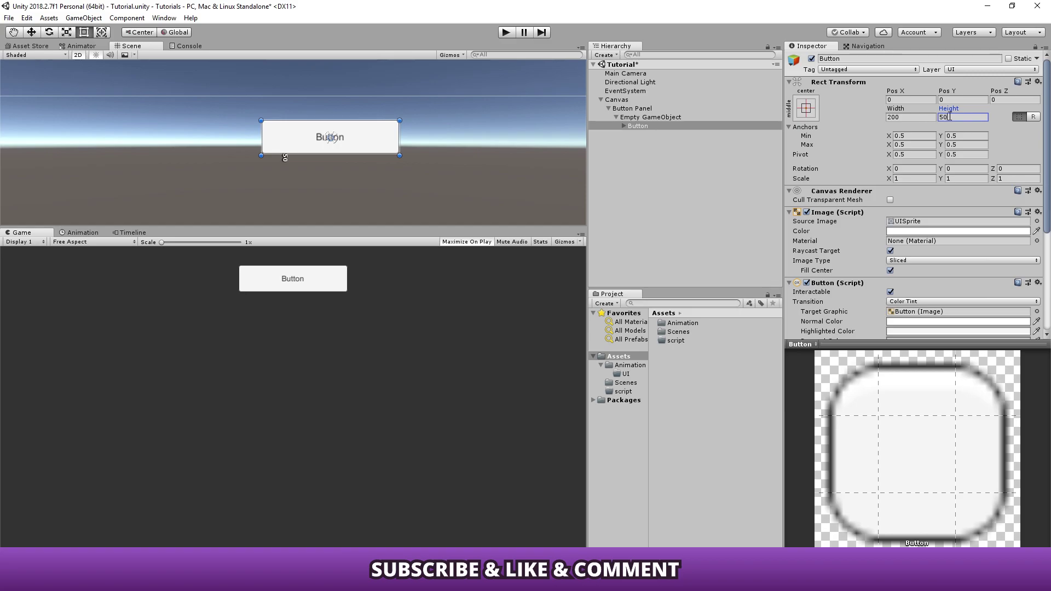
Clear the button's Source Image and set its Transition to Animation.
left_click(931, 223)
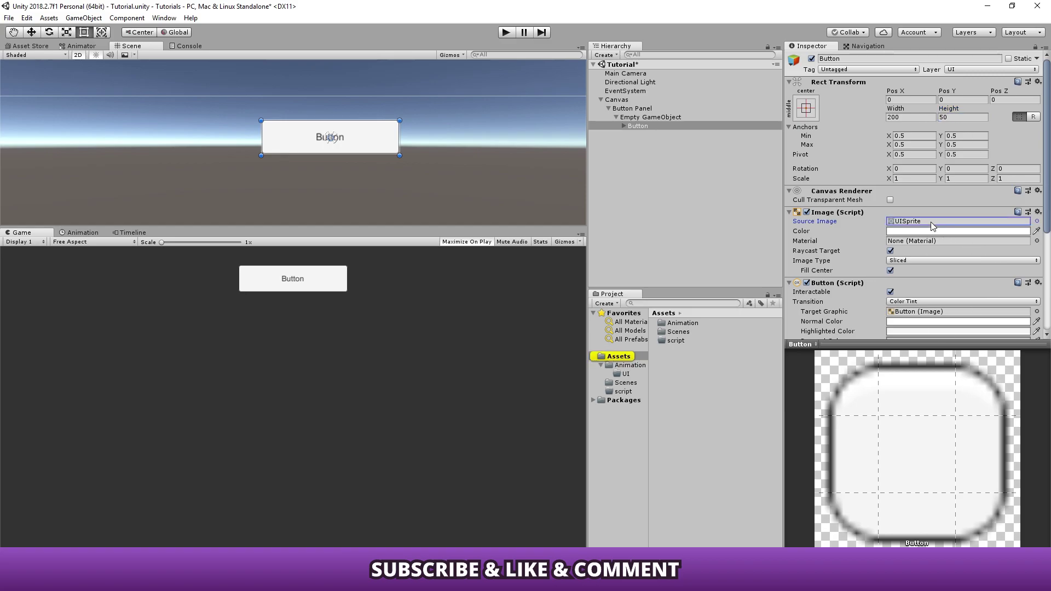
key("Delete")
scroll(948, 228, "down", 1)
left_click(930, 249)
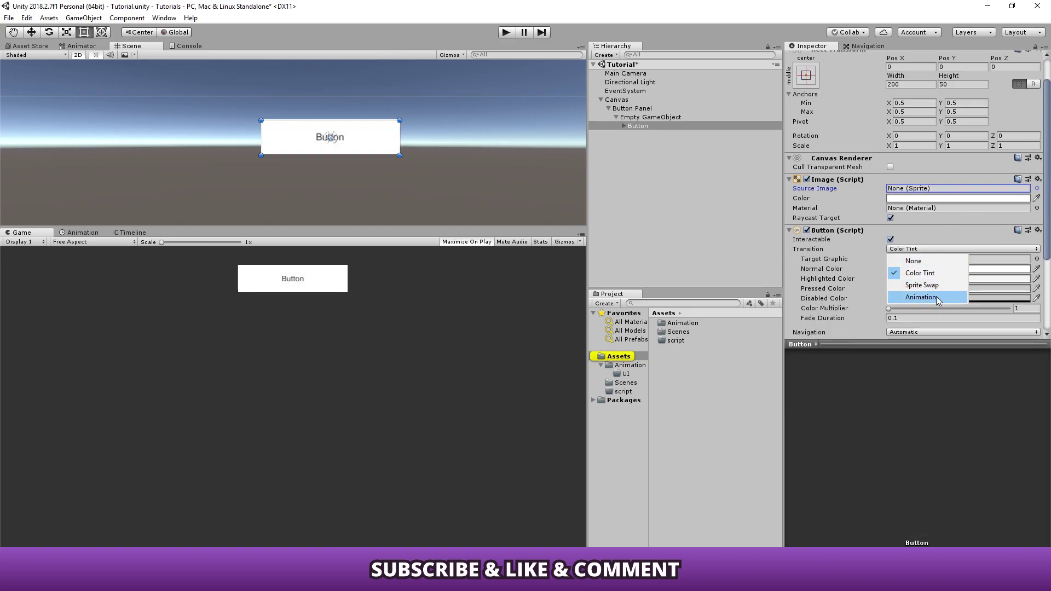
left_click(925, 299)
scroll(959, 218, "down", 1)
scroll(959, 215, "up", 1)
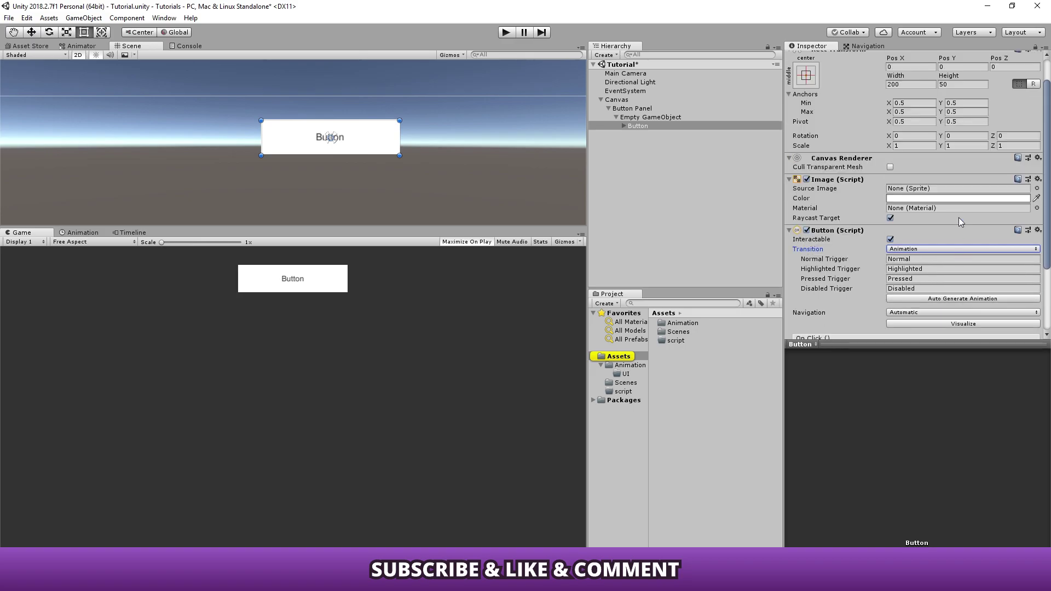
scroll(958, 218, "up", 1)
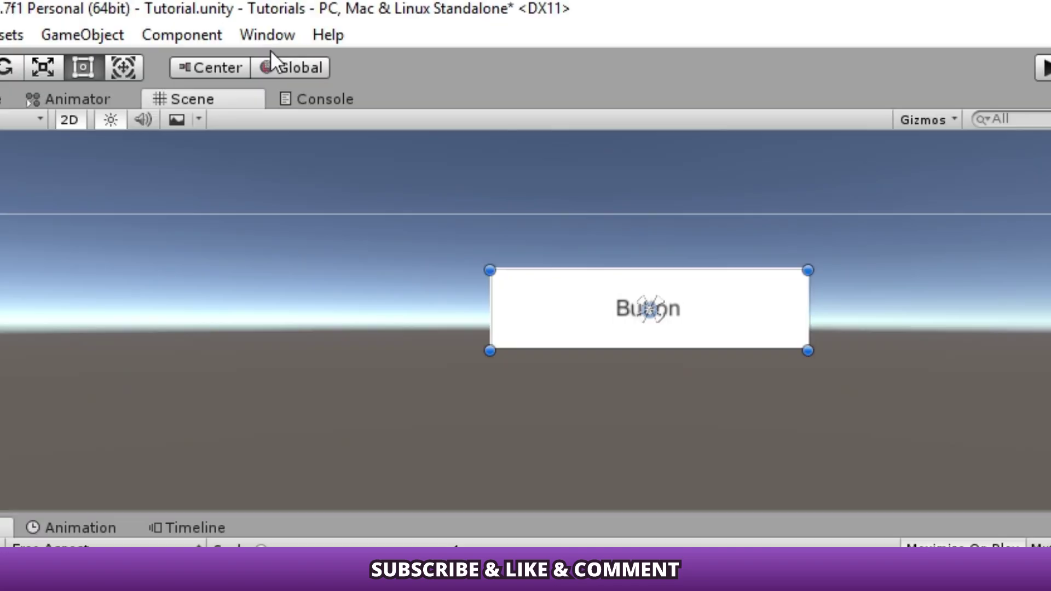
Open the Animation window from the Window menu and enlarge the scene view.
left_click(168, 19)
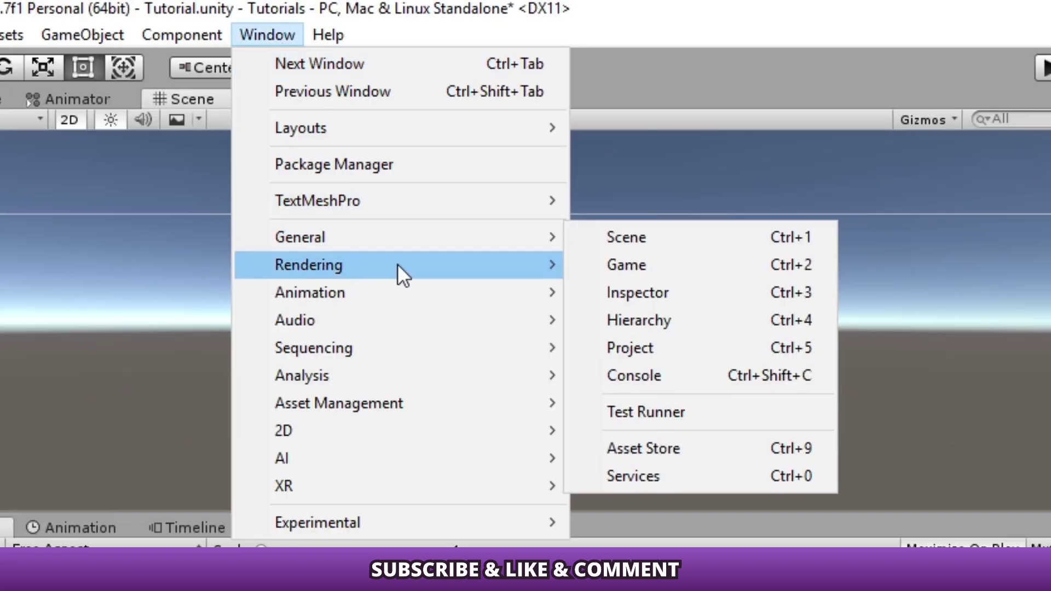
mouse_move(393, 290)
left_click(636, 292)
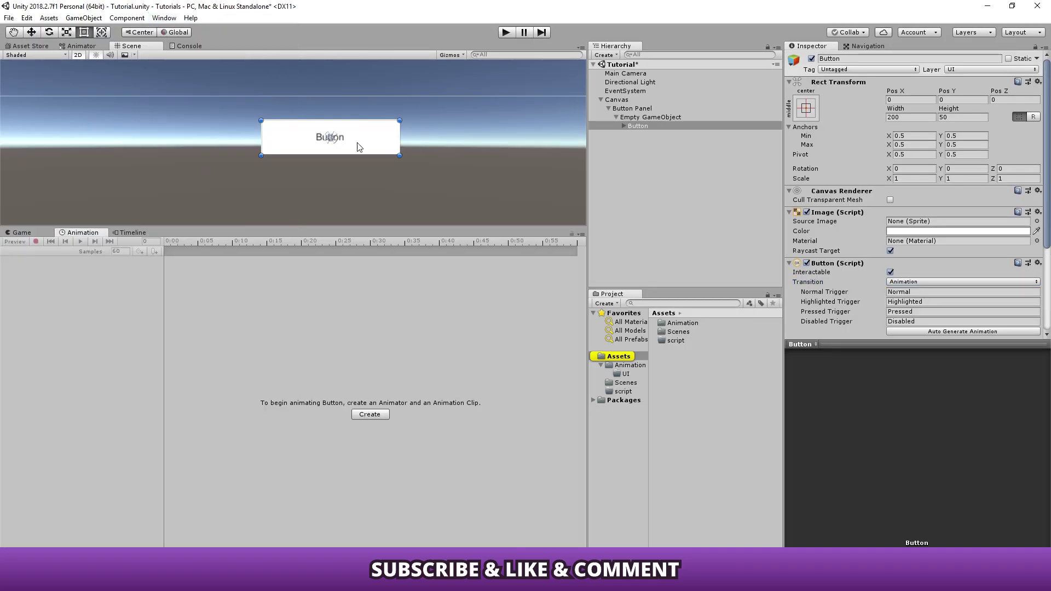
left_click_drag(265, 225, 281, 267)
Create an animation clip named Fade and save it in Assets/Animation/UI.
left_click(375, 439)
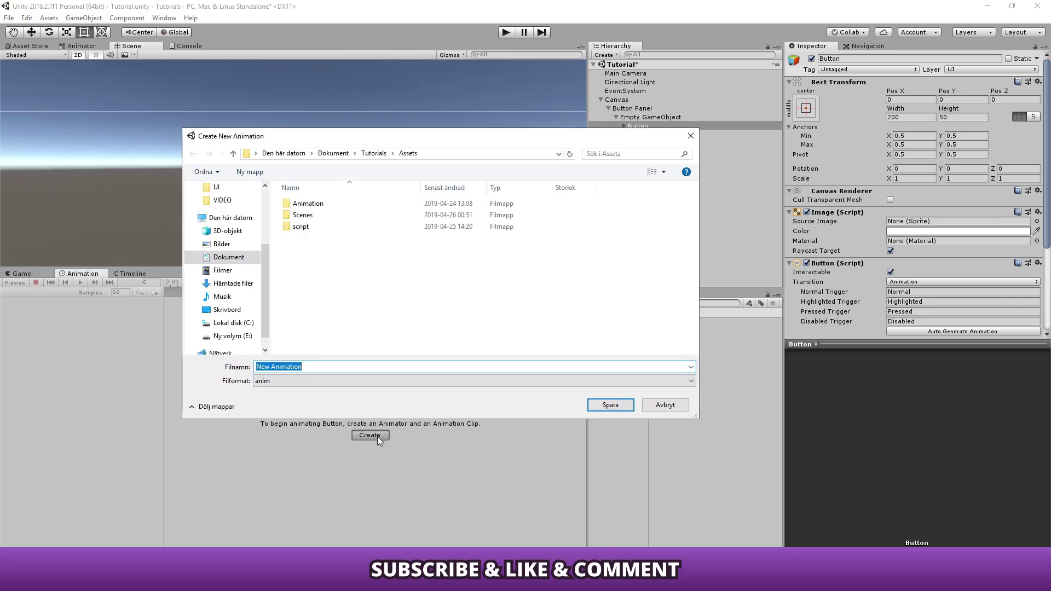
double_click(310, 206)
double_click(310, 210)
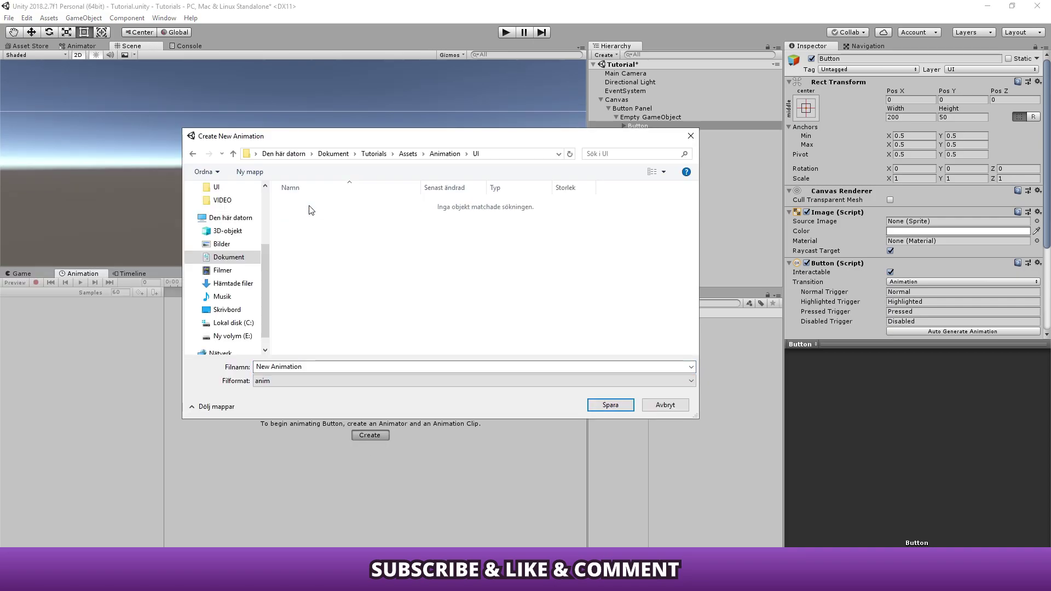
left_click(443, 365)
type("Fade")
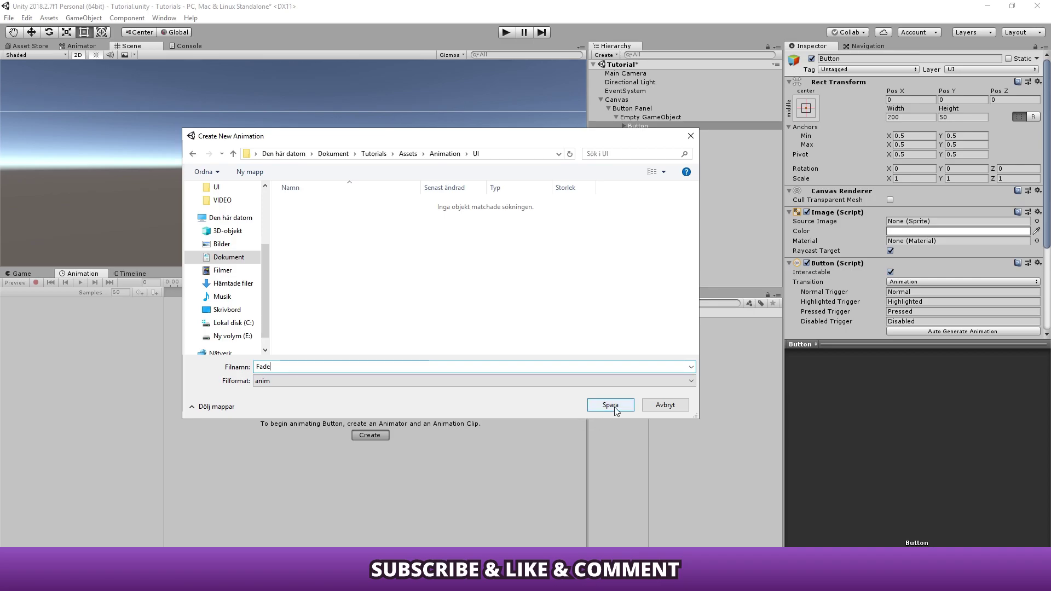
left_click(610, 405)
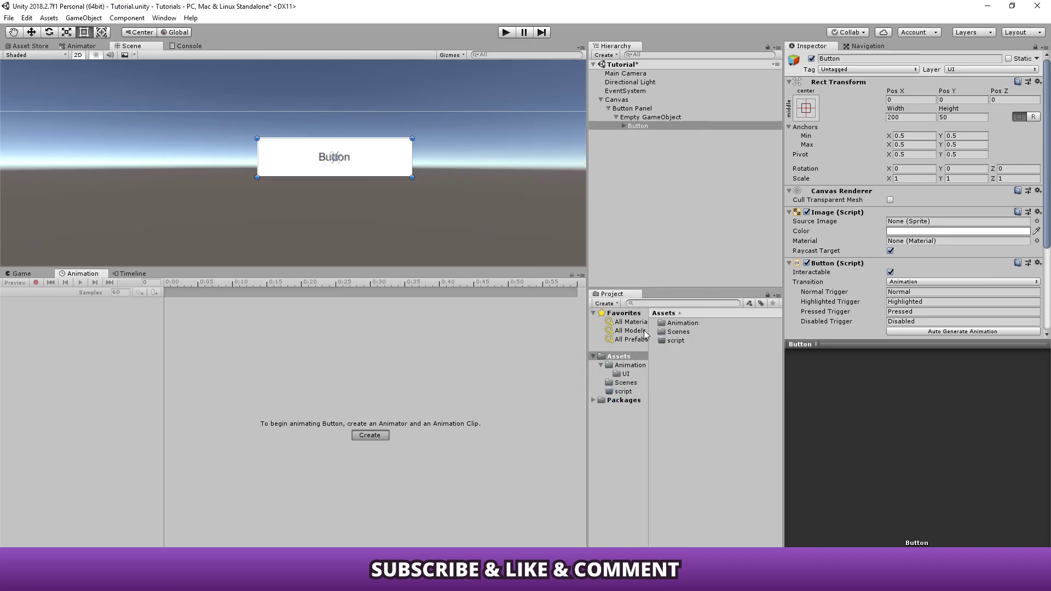
Start recording and key the button image fully transparent at 0:20.
left_click(36, 282)
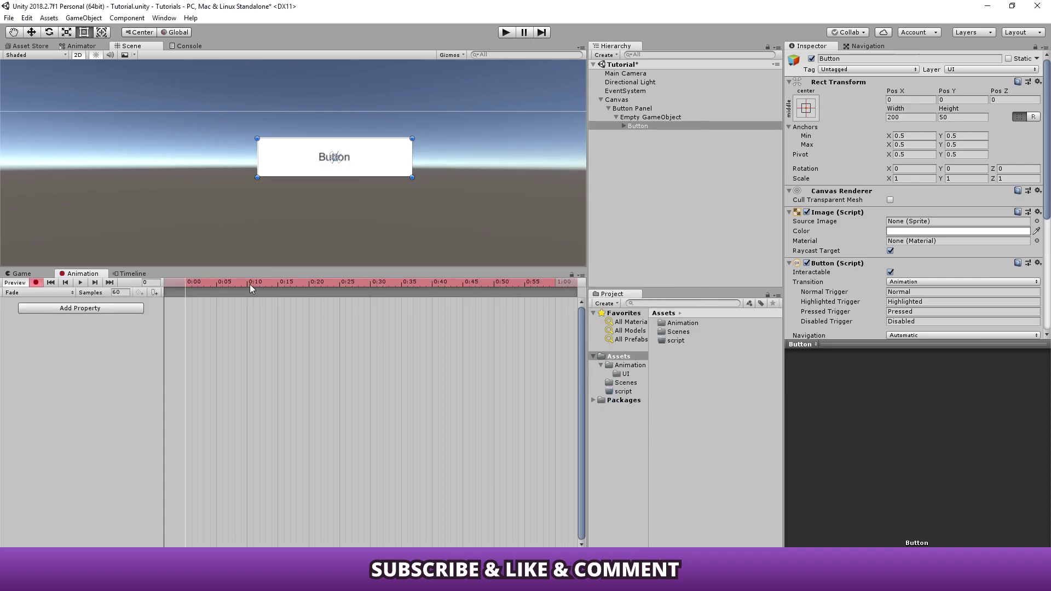
left_click_drag(222, 281, 310, 291)
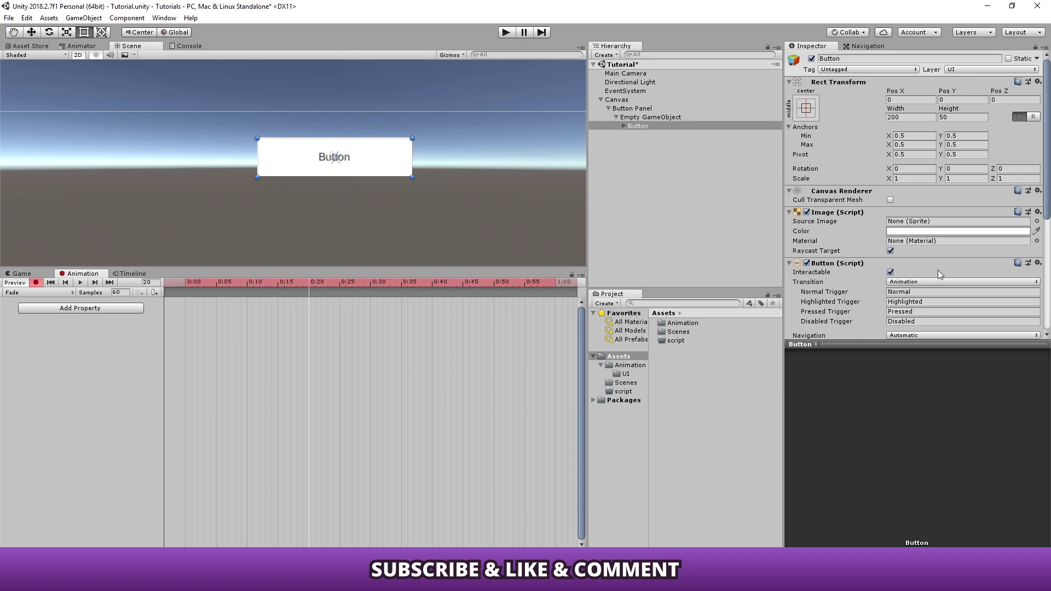
left_click(925, 231)
left_click_drag(749, 425, 577, 433)
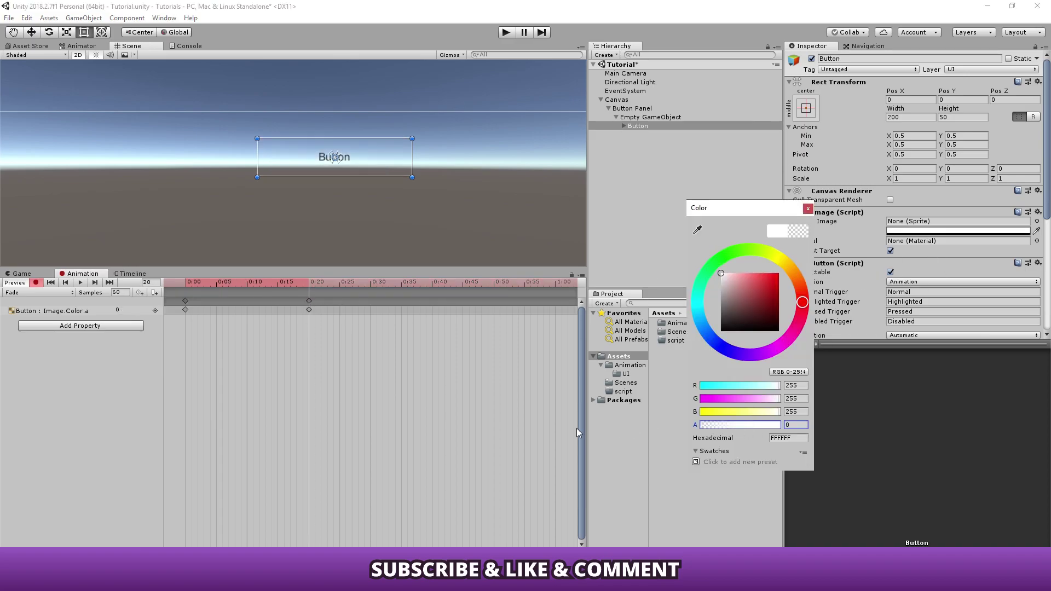
left_click(308, 285)
Key the button image fully opaque at 0:40, preview the fade, and stop recording.
left_click_drag(309, 283, 433, 300)
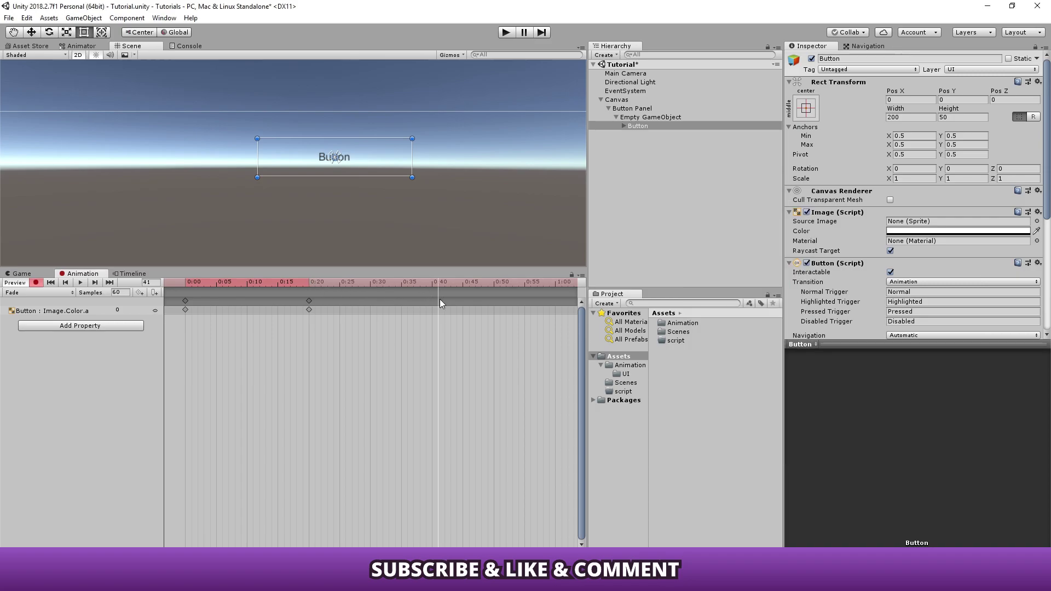
left_click(946, 231)
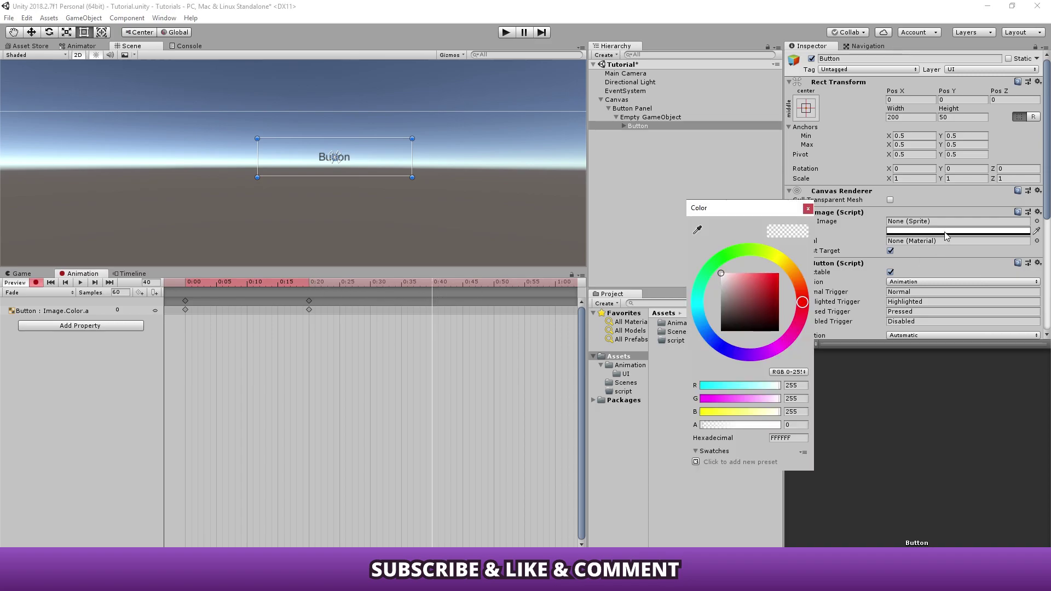
left_click_drag(744, 426, 781, 426)
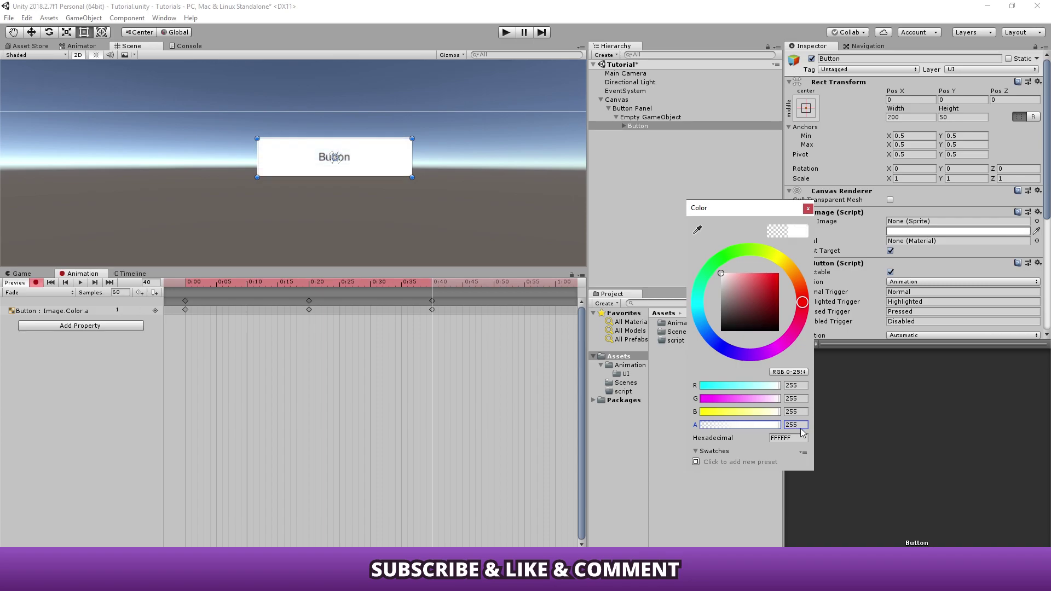
left_click(808, 208)
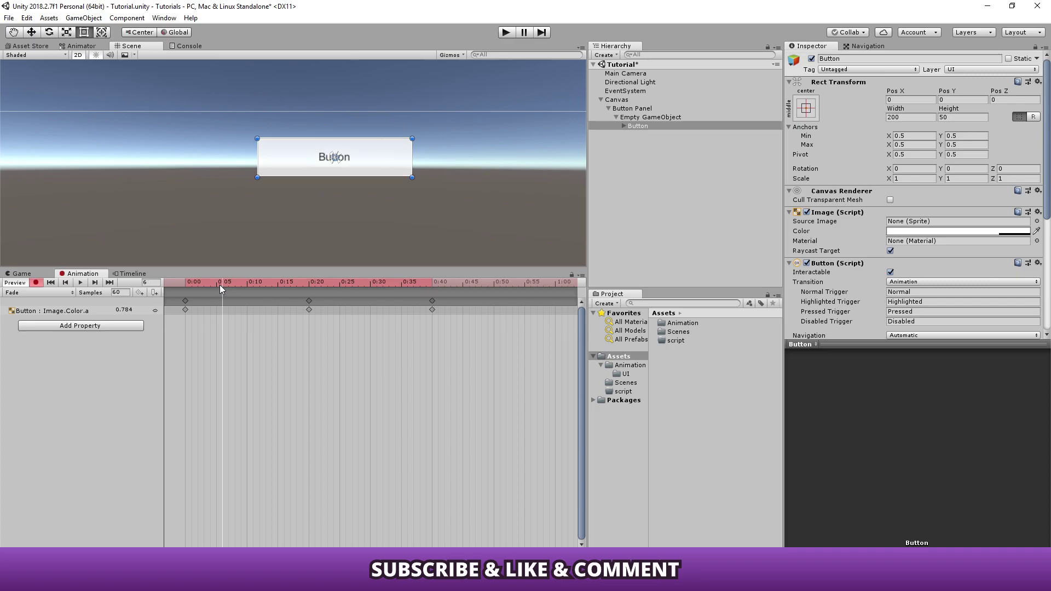
left_click_drag(219, 282, 221, 282)
left_click(63, 283)
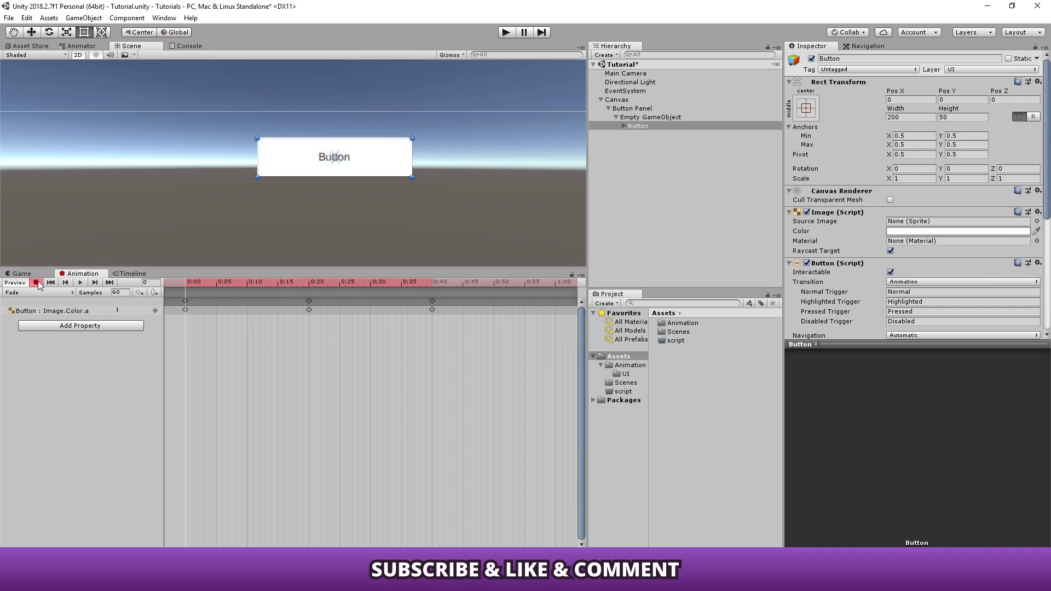
left_click(35, 282)
left_click(25, 293)
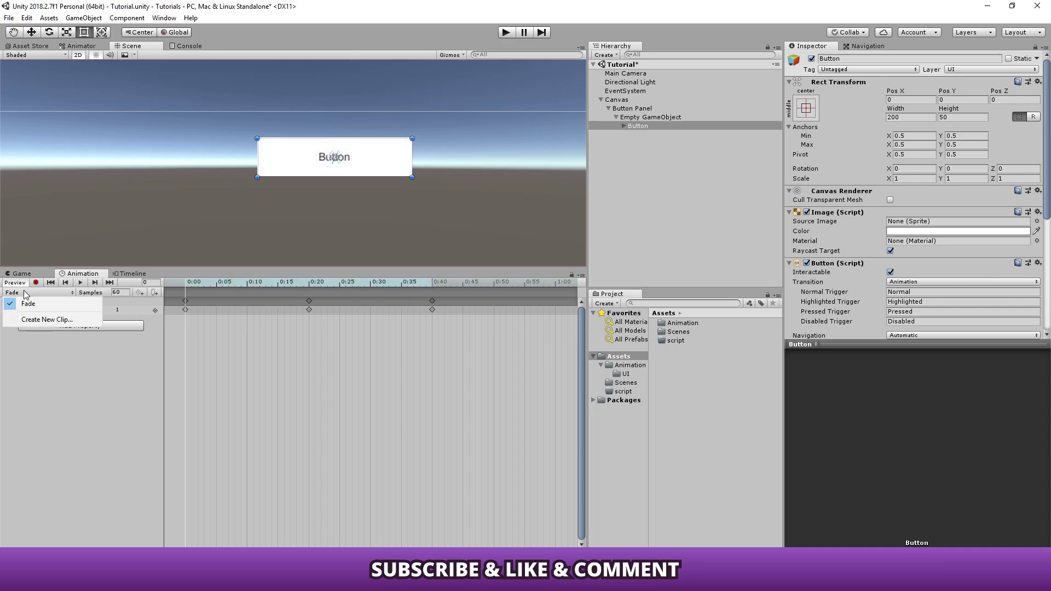
left_click(47, 318)
Save the new clip as Slide, start recording, and go to frame 30.
type("Slide")
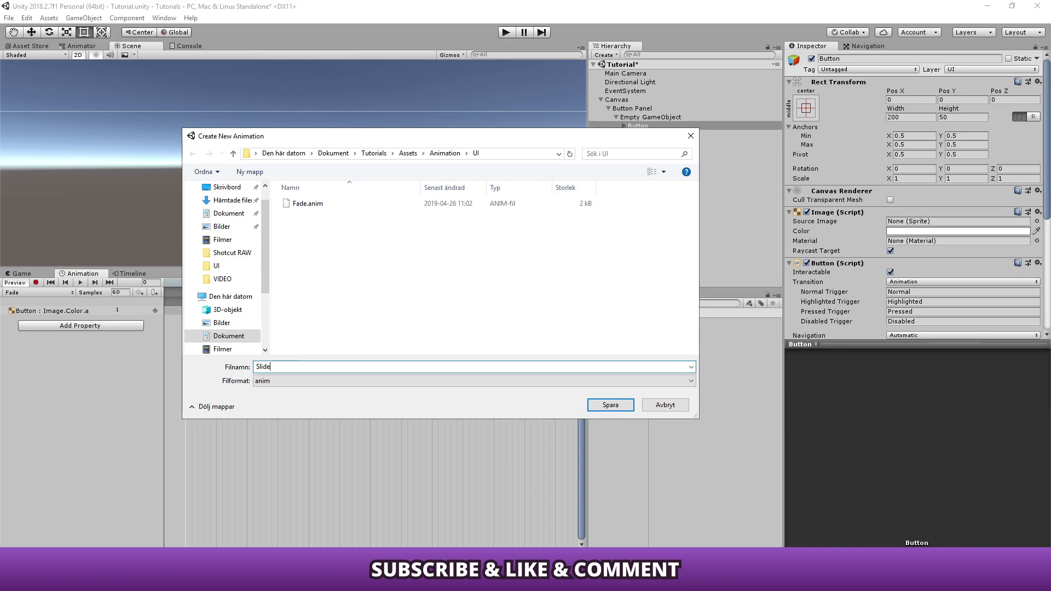
key("Return")
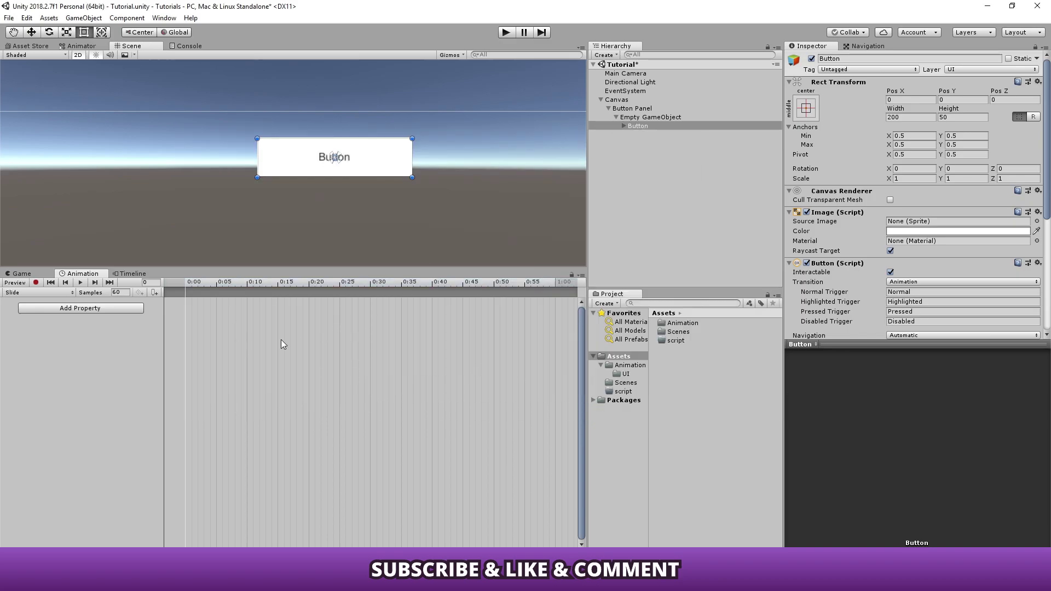
left_click(36, 283)
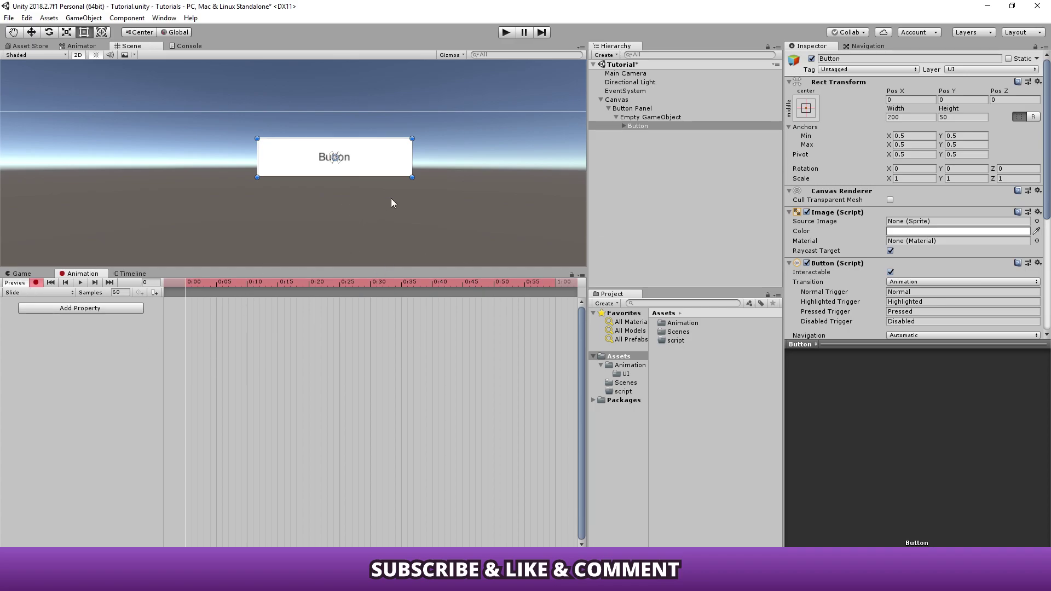
scroll(455, 162, "down", 2)
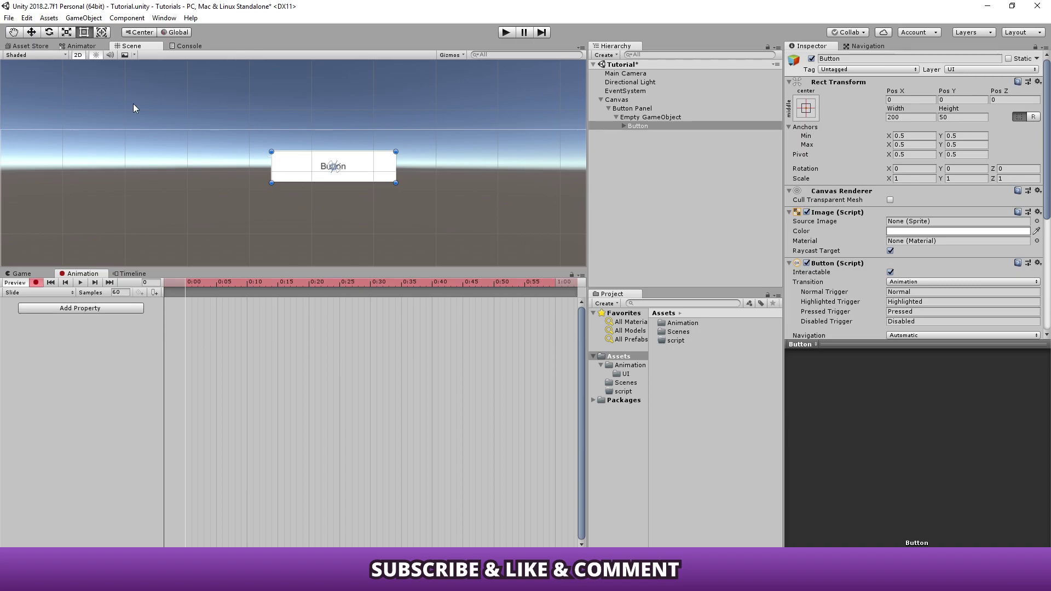
left_click(102, 31)
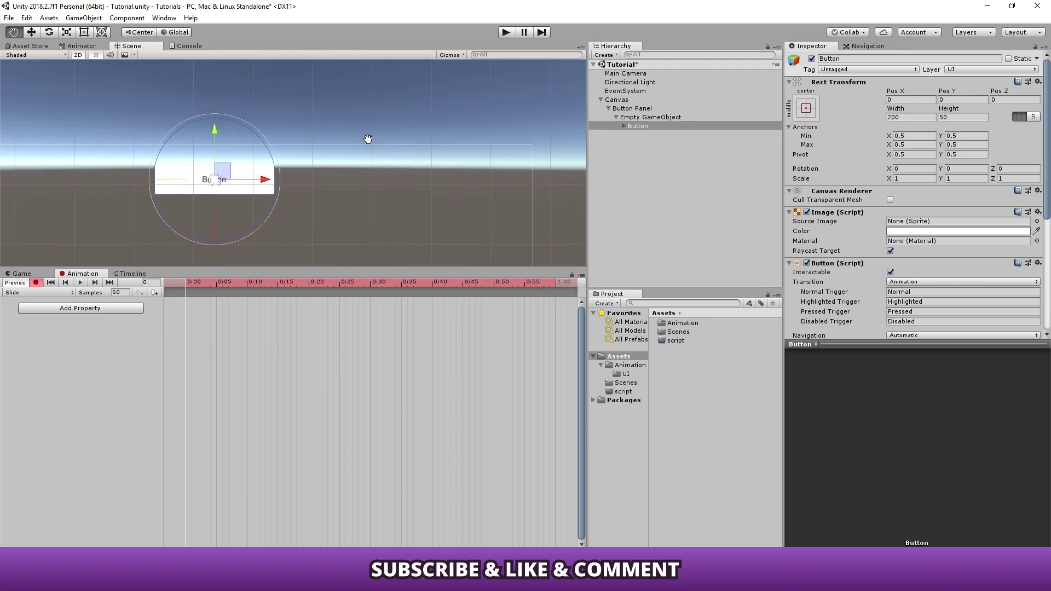
scroll(364, 143, "down", 1)
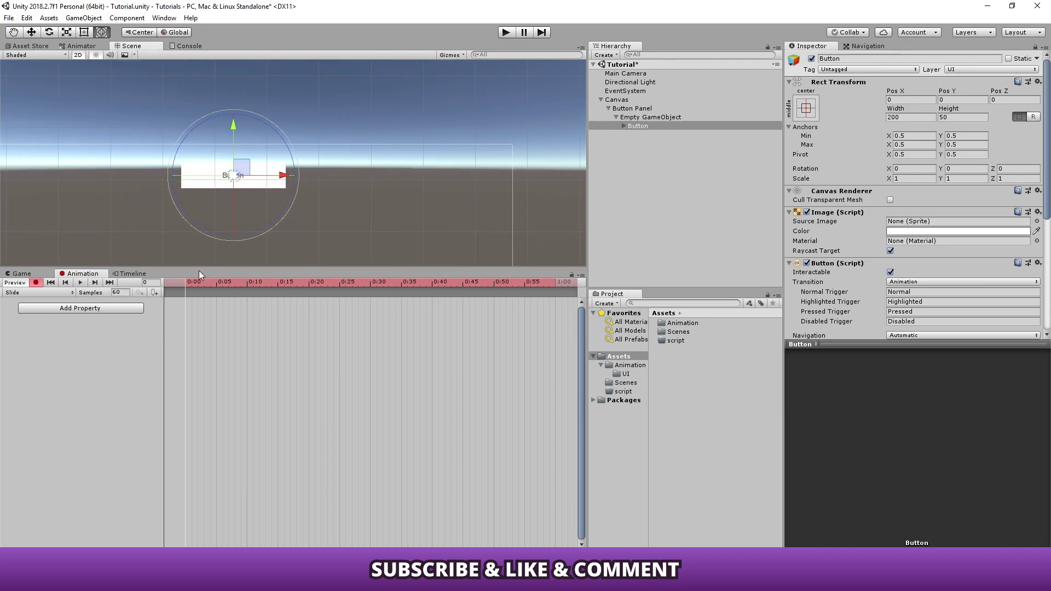
left_click_drag(198, 284, 378, 302)
left_click(372, 302)
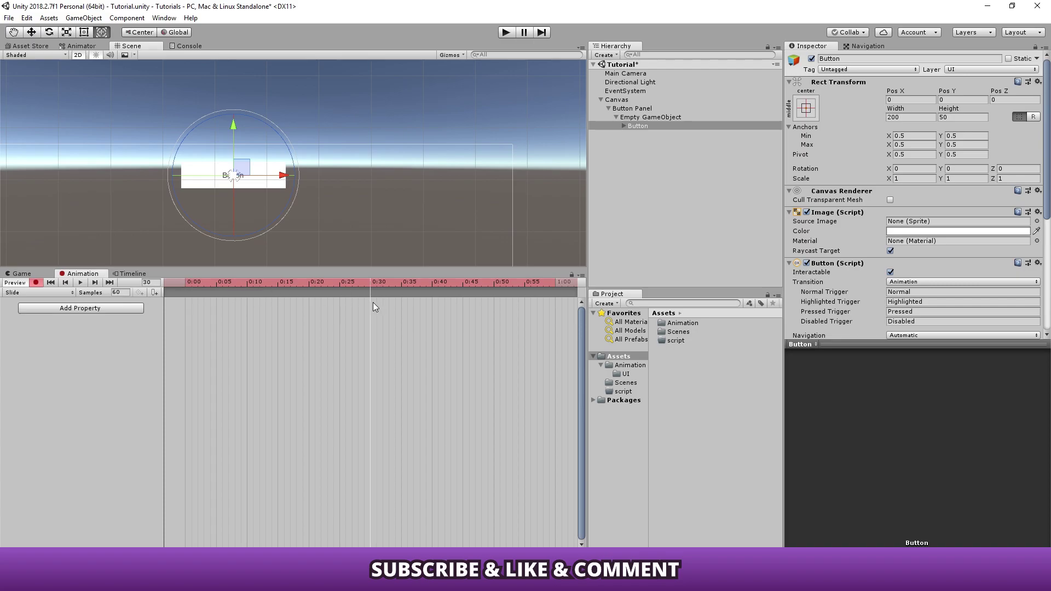
Key the button at Pos X 635 with height 0, preview, and stop recording.
left_click_drag(284, 181, 612, 218)
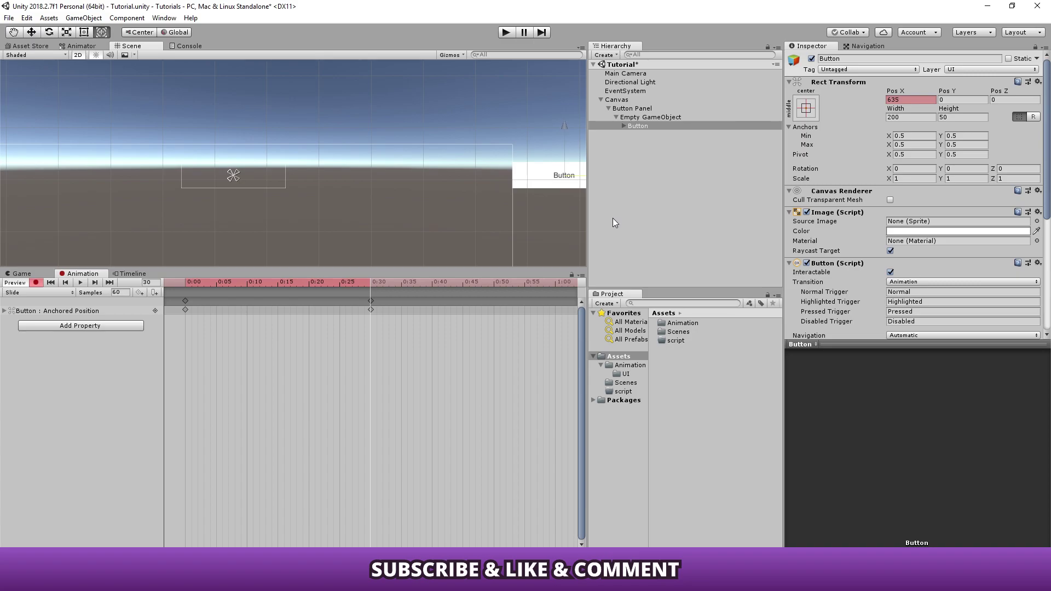
middle_click_drag(501, 202, 422, 205)
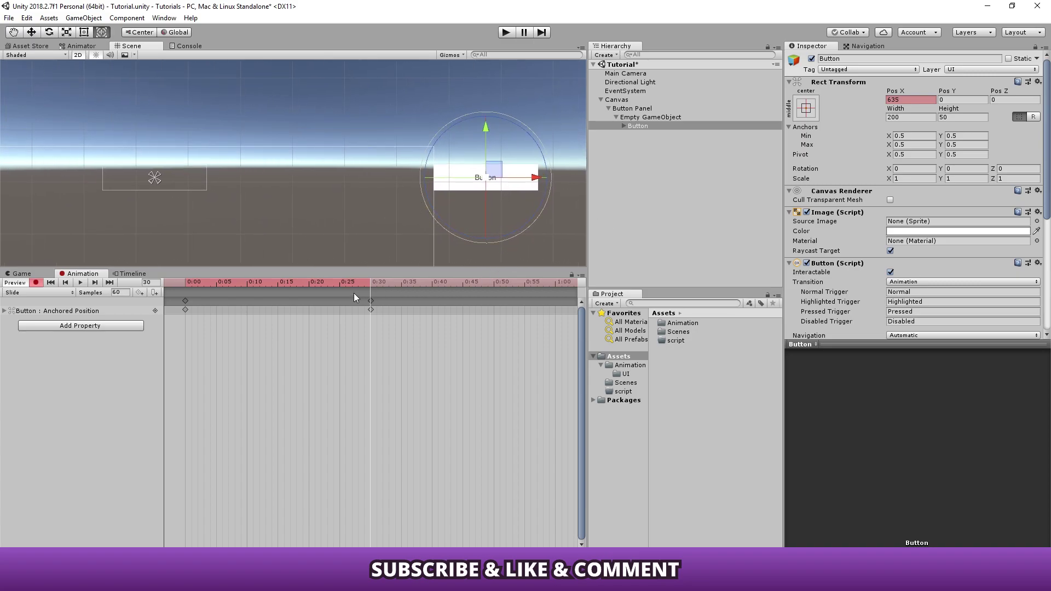
left_click(958, 116)
type("0")
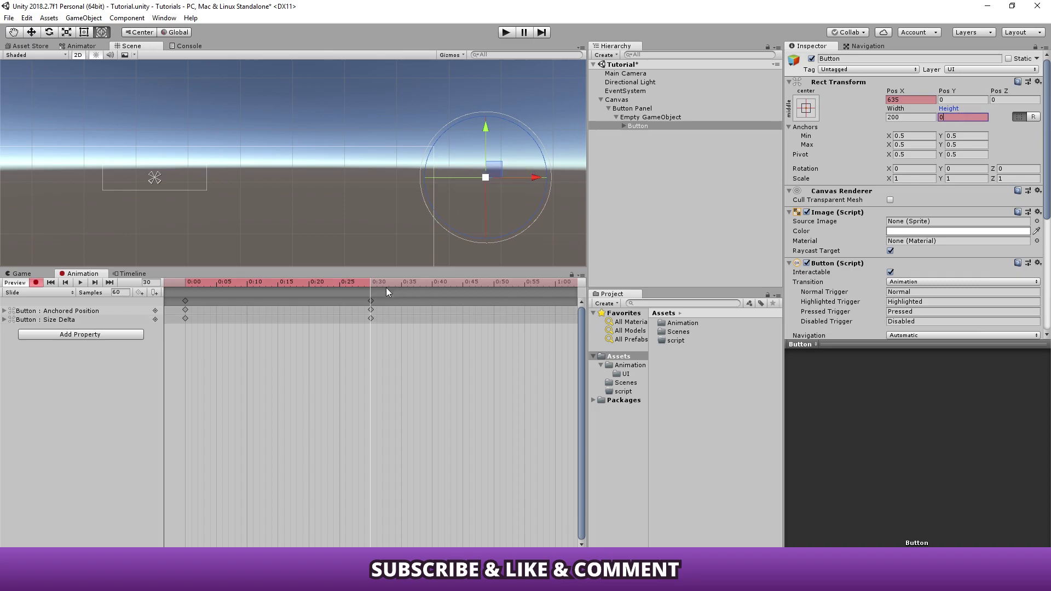
mouse_move(366, 285)
left_mouse_down()
mouse_move(355, 310)
mouse_move(34, 300)
left_mouse_up()
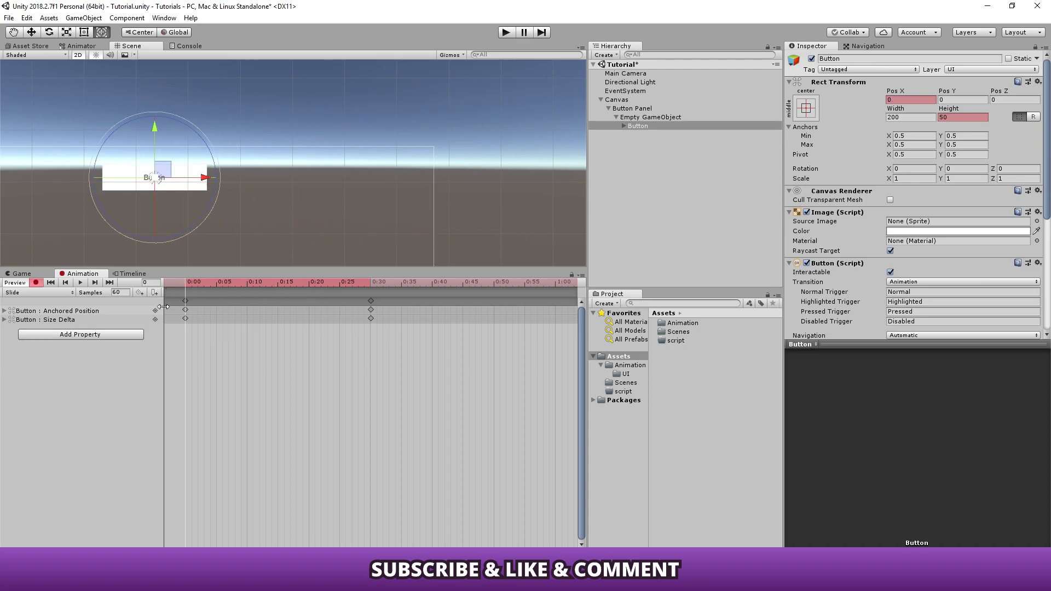
left_click(27, 291)
Create a new animation clip named Jump and bring the button into view.
left_click(27, 290)
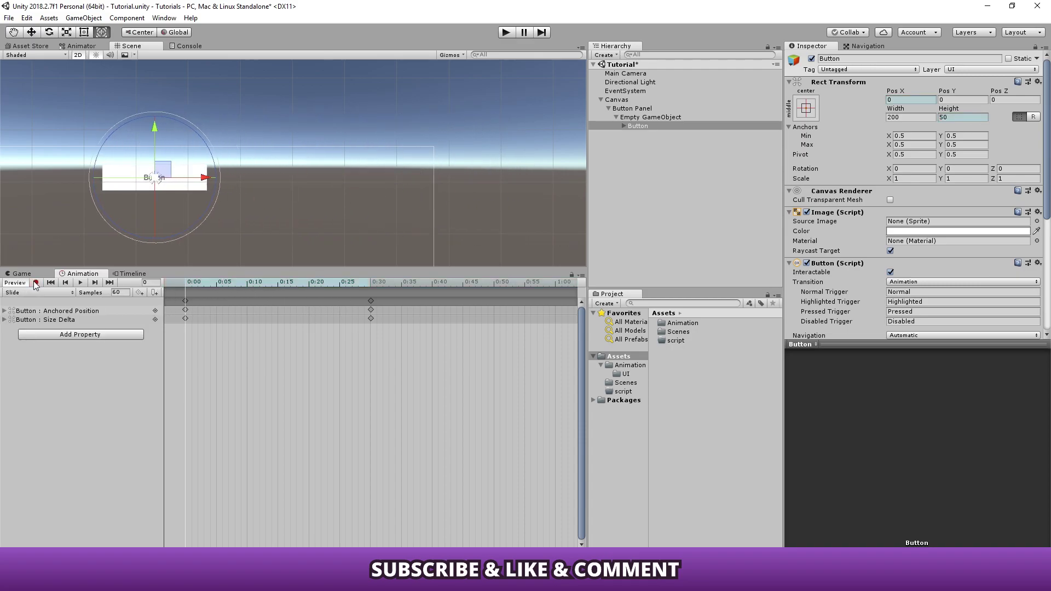
left_click(25, 293)
left_click(38, 332)
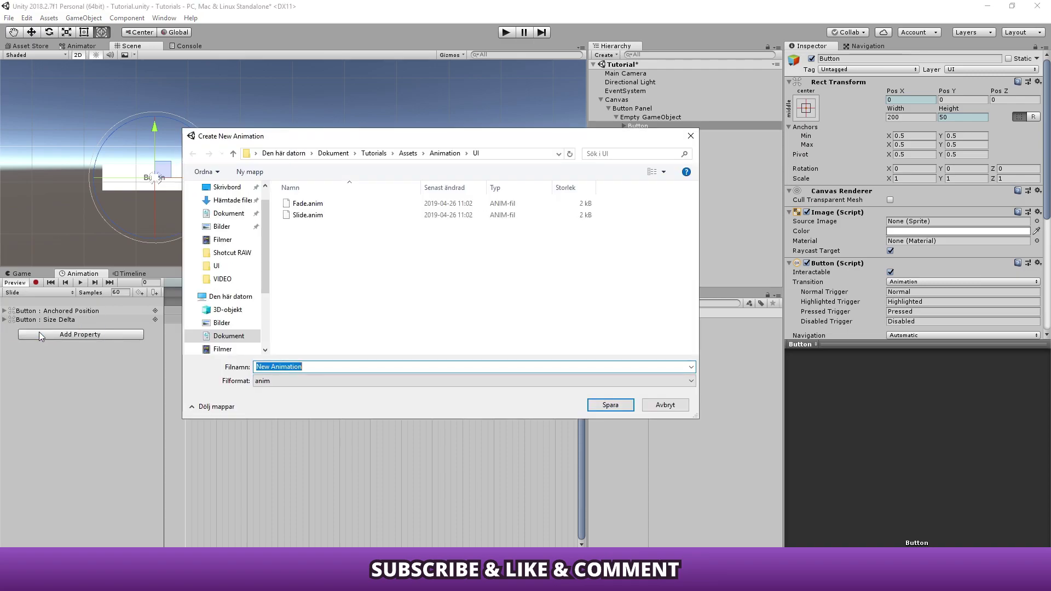
type("Jump")
key("Return")
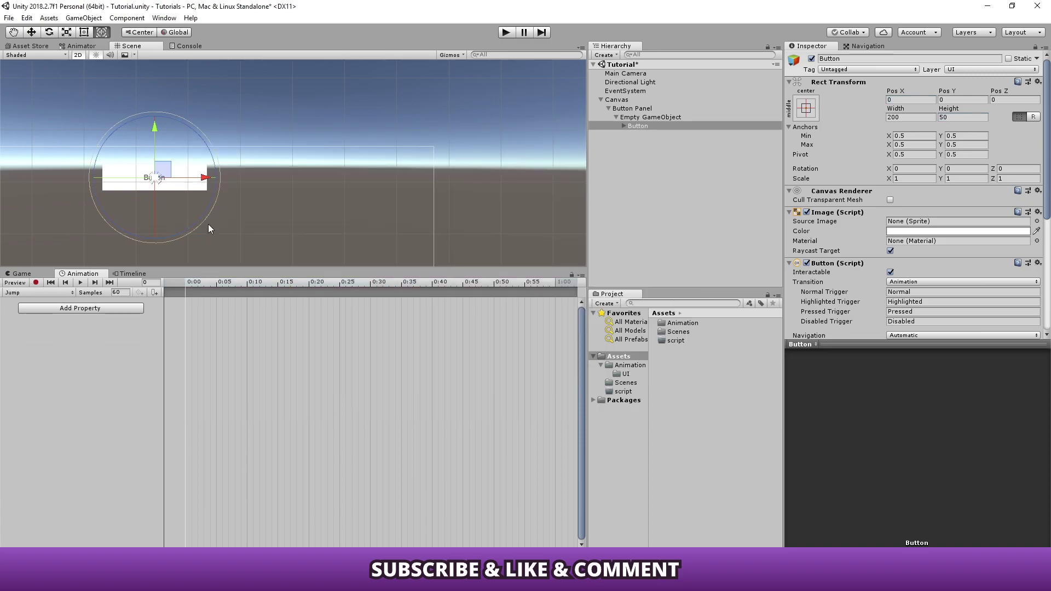
middle_click_drag(219, 225, 398, 234)
scroll(363, 234, "up", 1)
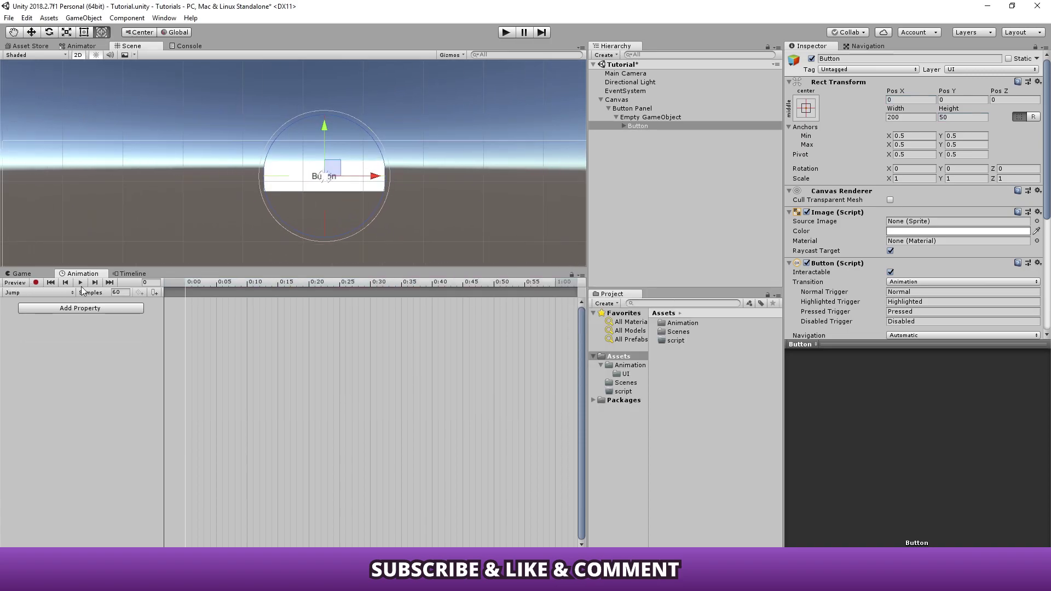
Start recording and lift the button to about Pos Y 120 at 0:20.
left_click(35, 283)
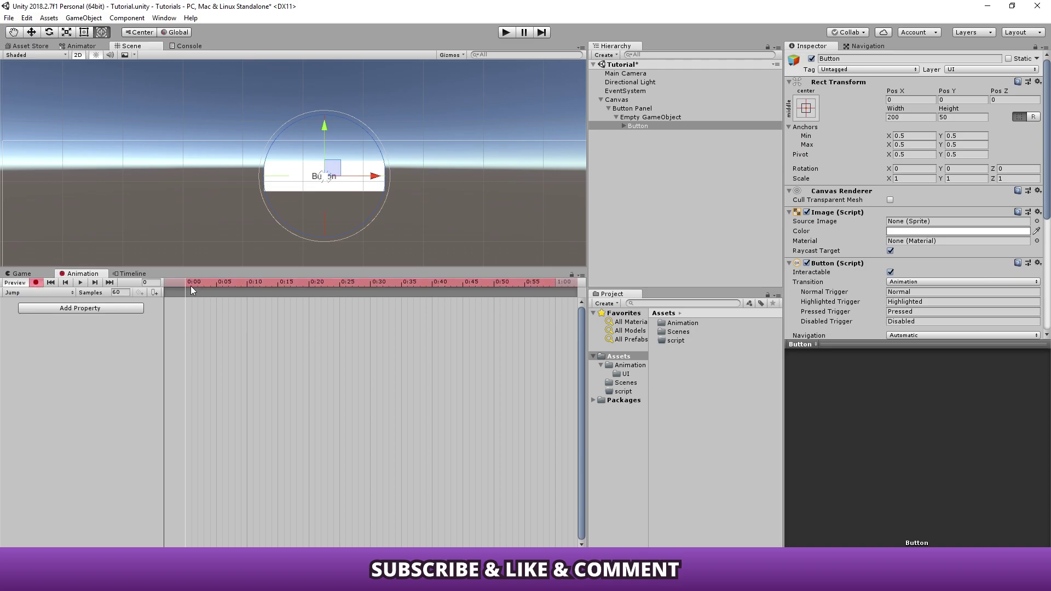
left_click_drag(186, 283, 308, 302)
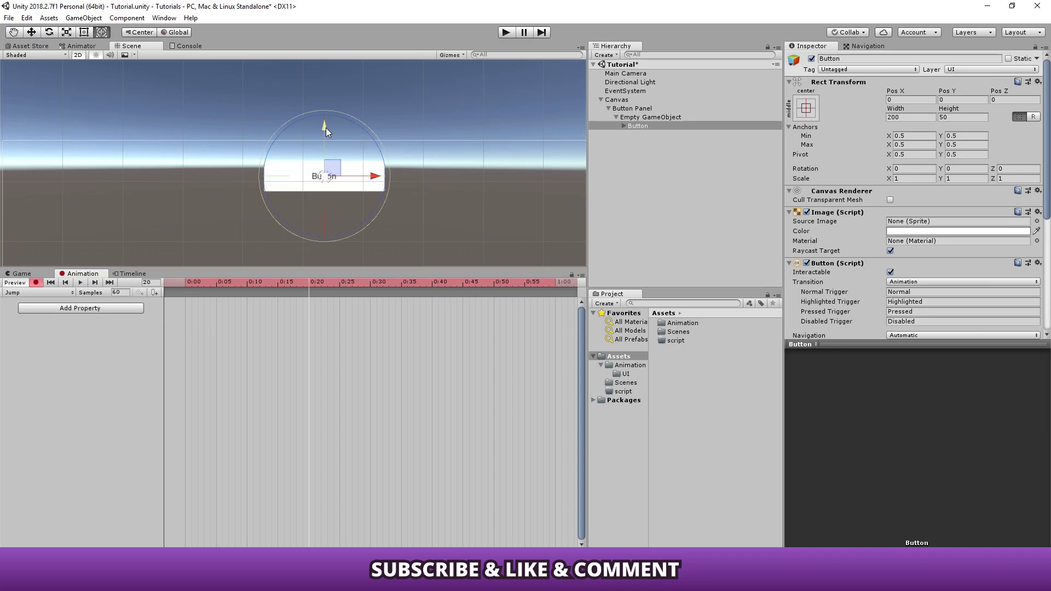
left_click_drag(326, 128, 323, 54)
left_click(962, 101)
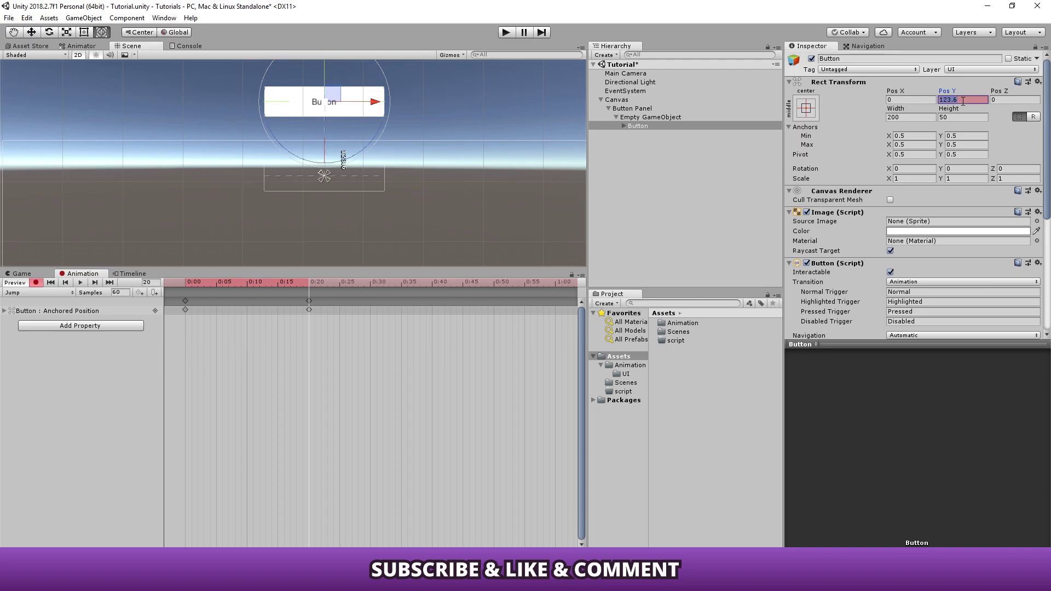
Set Pos Y back to 0 at frame 40, preview the jump, and stop recording.
left_click_drag(310, 284, 436, 310)
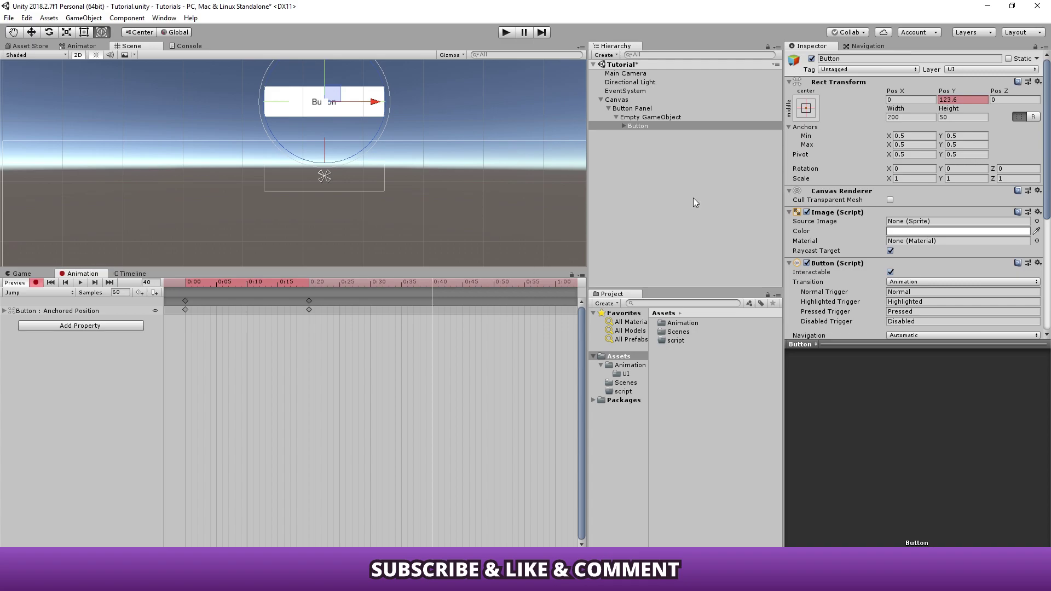
left_click(968, 100)
type("0")
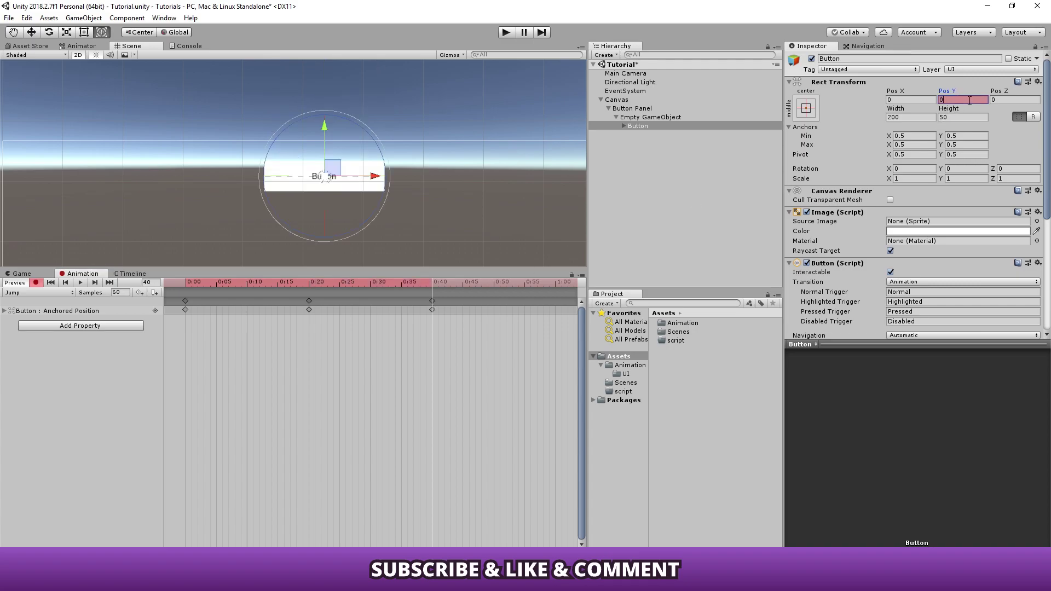
left_click_drag(421, 283, 179, 303)
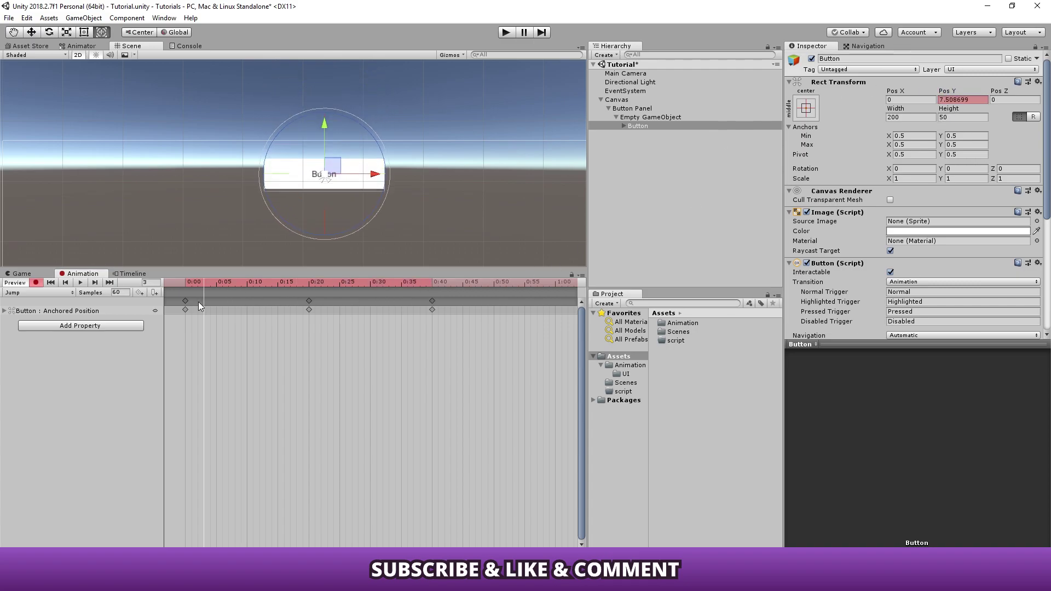
left_click(36, 282)
Create a new animation clip named Jelly.
left_click(25, 292)
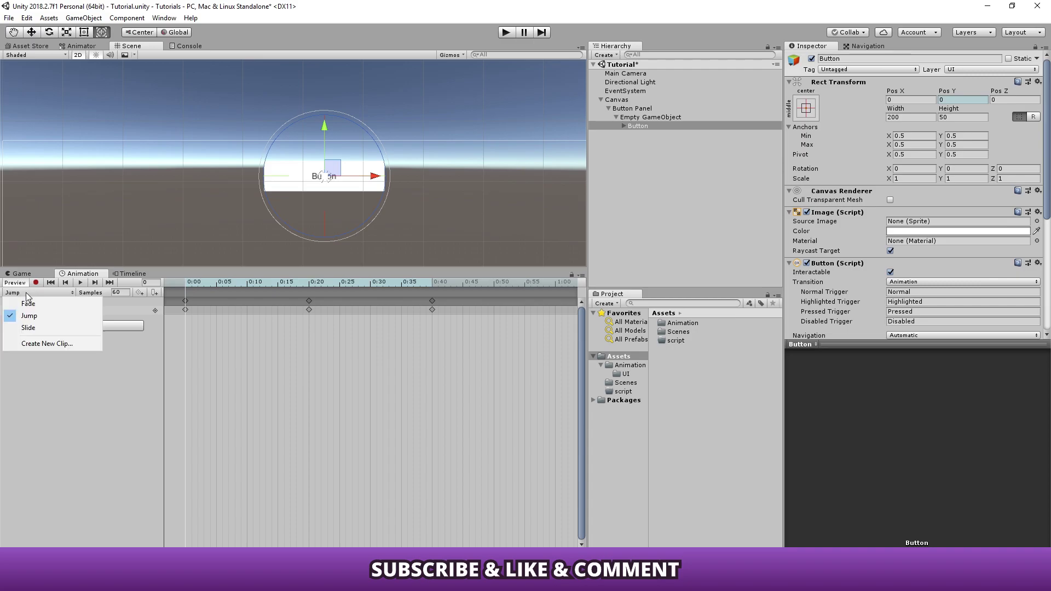
left_click(35, 343)
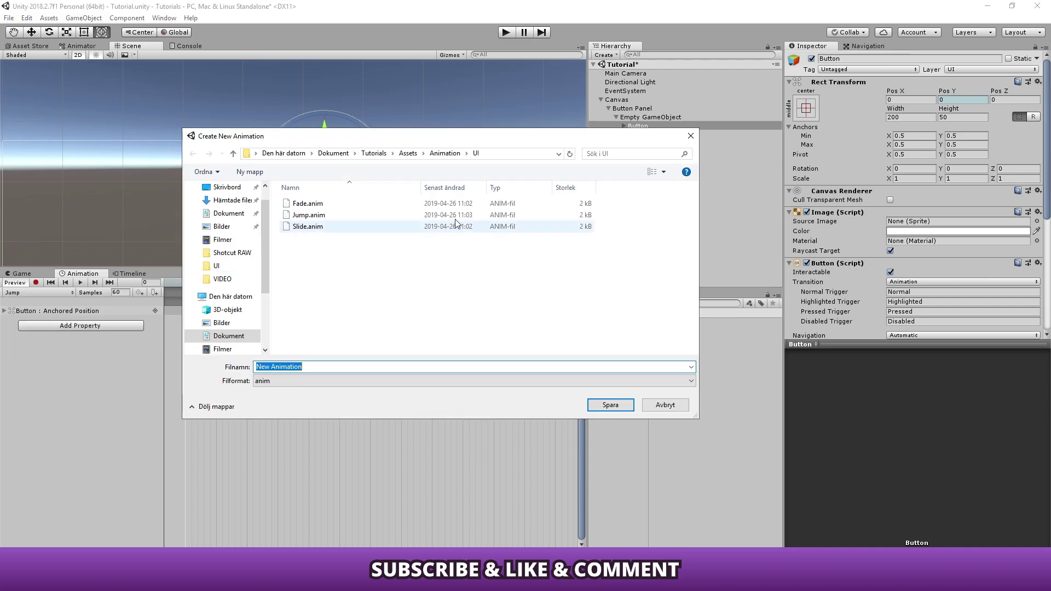
type("Jelly")
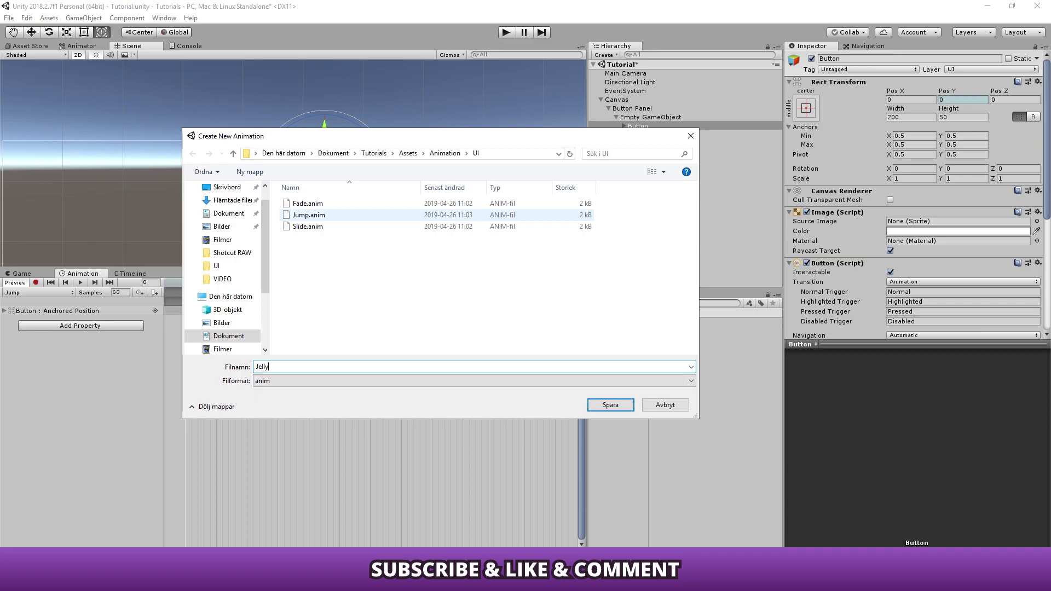
key("Return")
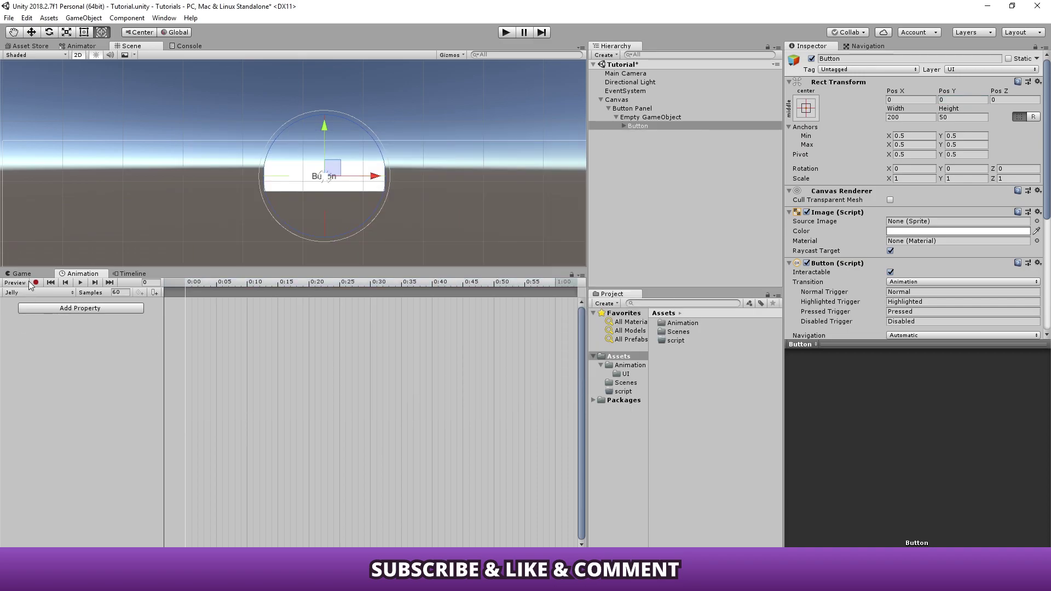
Start recording, go to frame 5, and select the Button with the Rect tool.
left_click(35, 282)
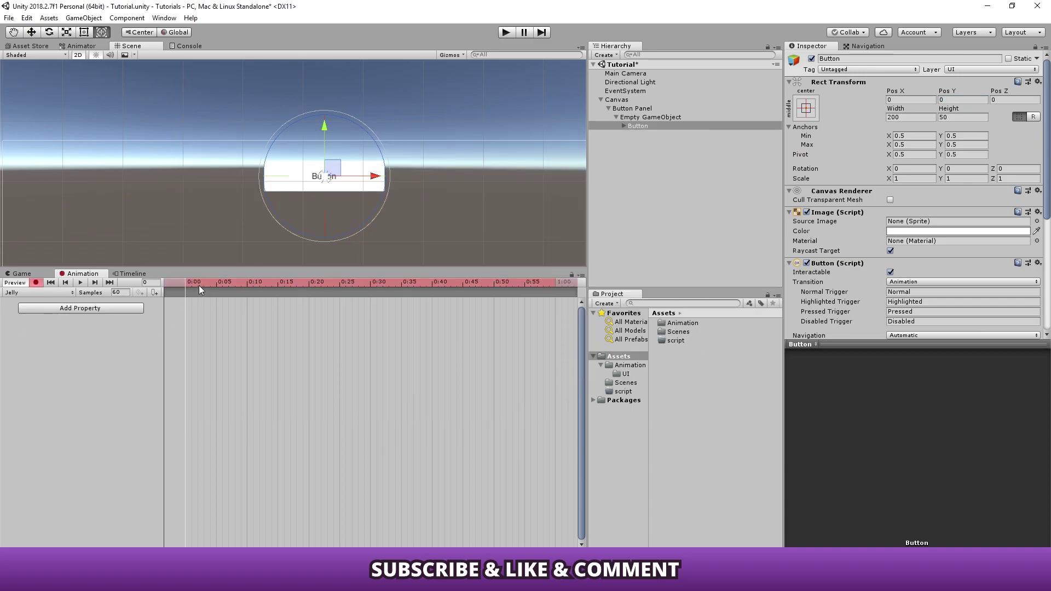
left_click_drag(186, 284, 218, 288)
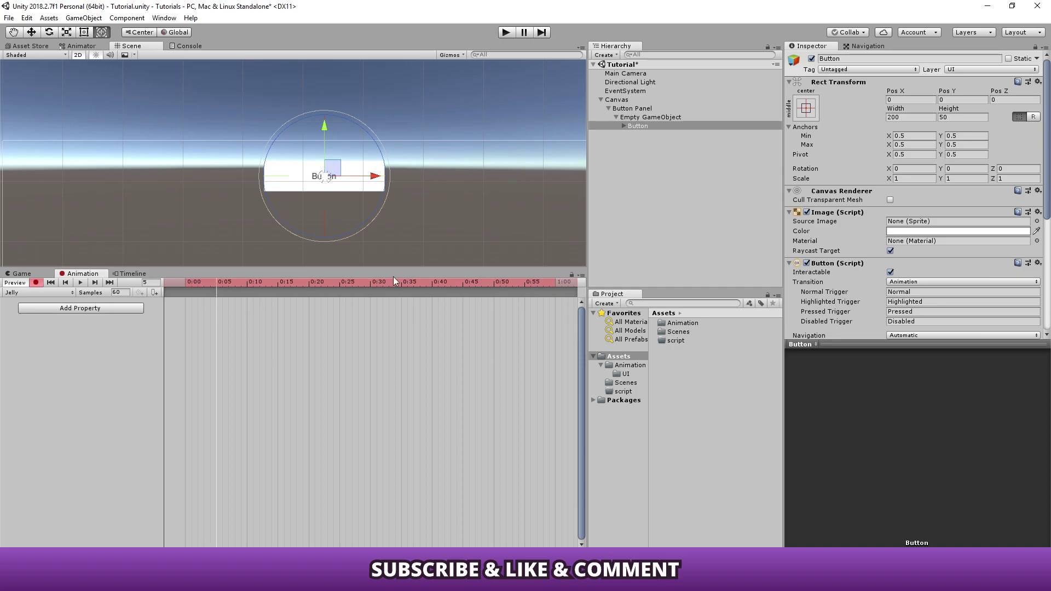
left_click(85, 33)
scroll(338, 169, "up", 1)
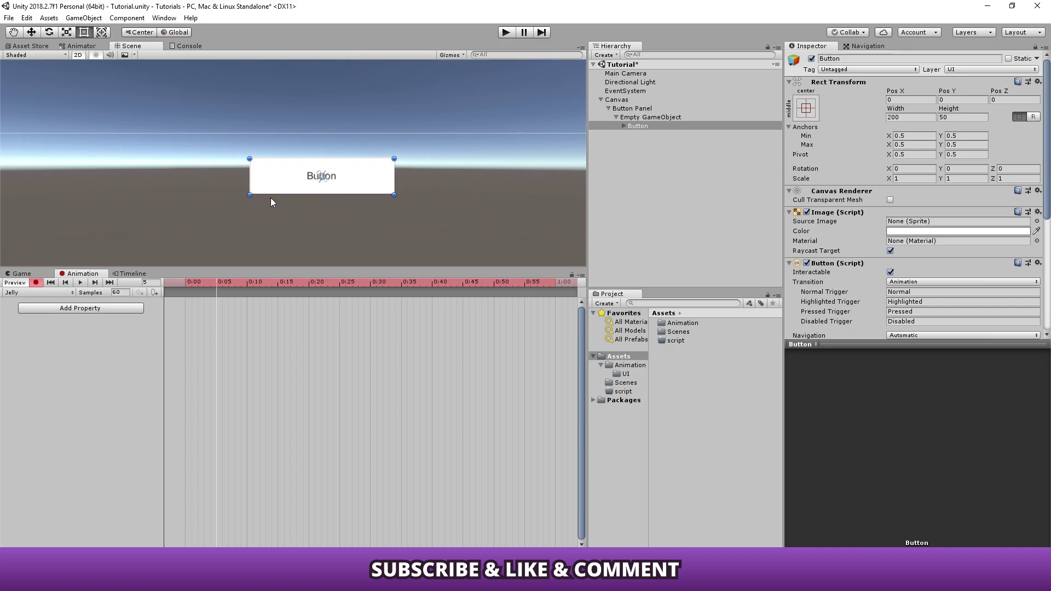
left_click(291, 190)
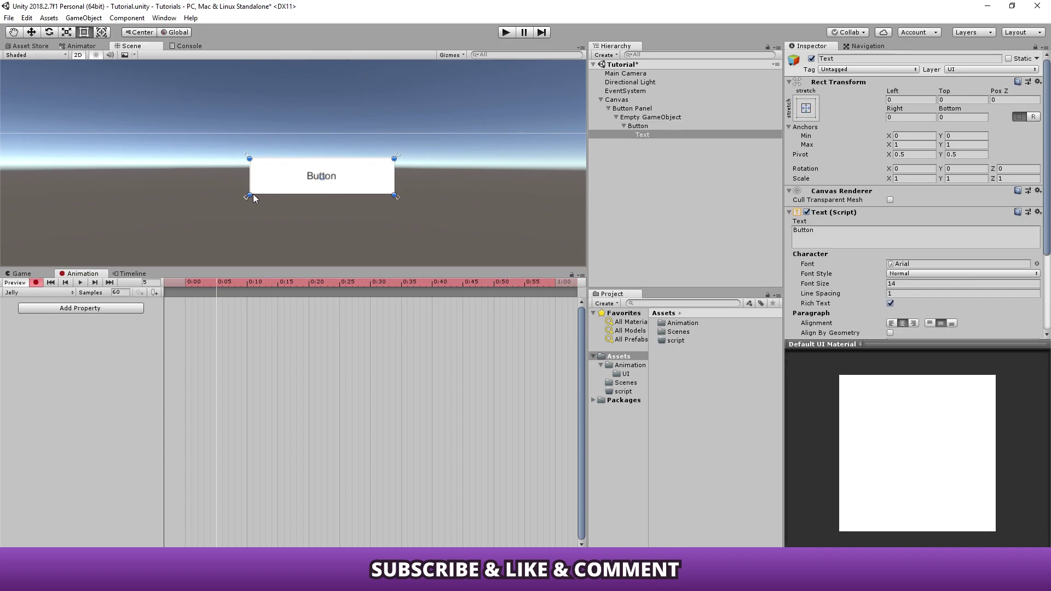
left_click(640, 125)
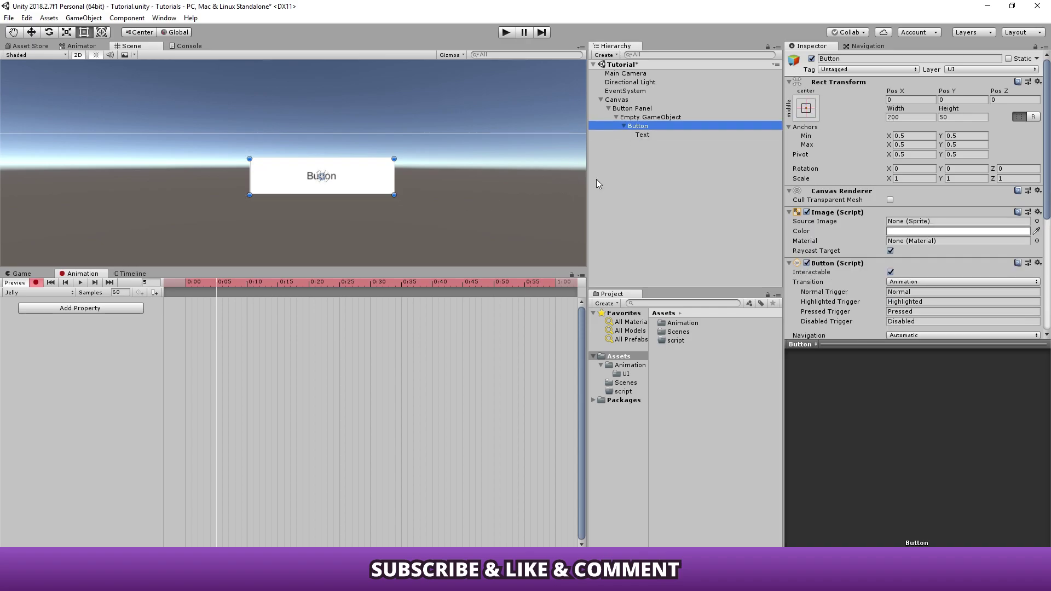
left_click(381, 174)
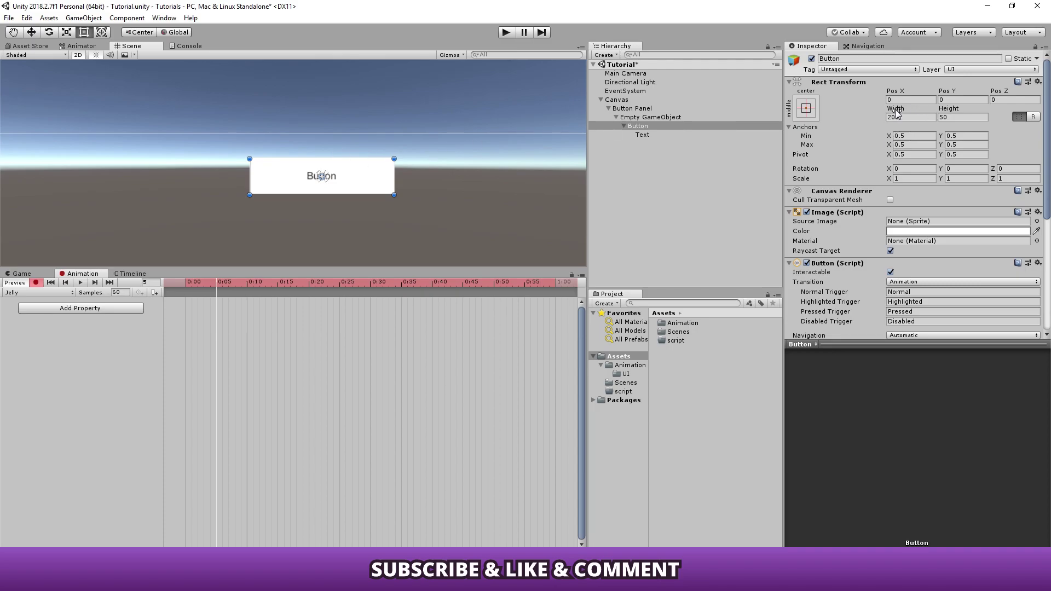
Key the button's size at frame 5 with width 100.
mouse_move(895, 109)
left_mouse_down()
mouse_move(862, 116)
mouse_move(918, 117)
left_mouse_up()
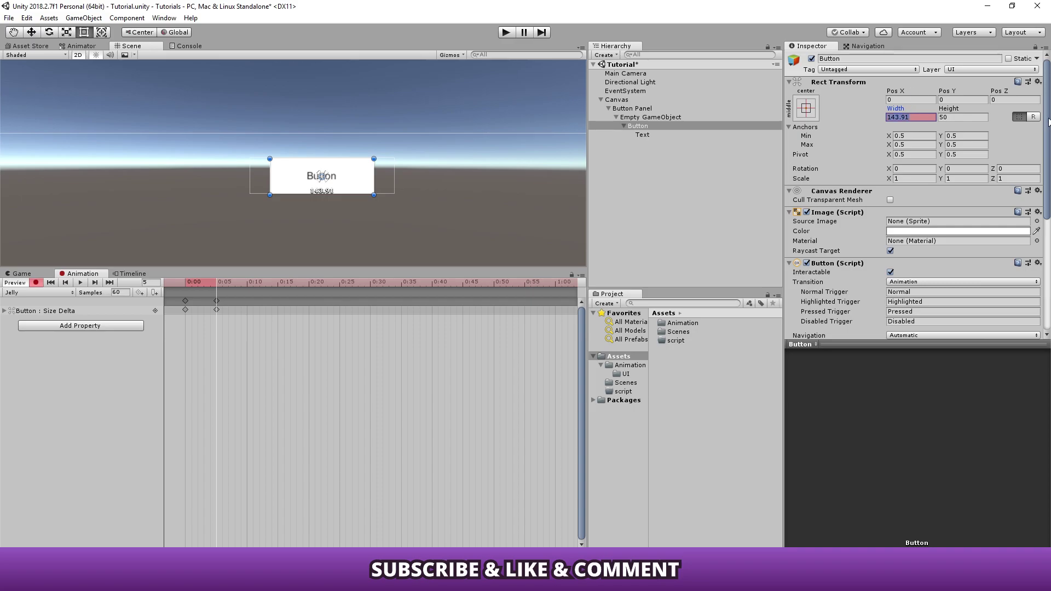
type("100")
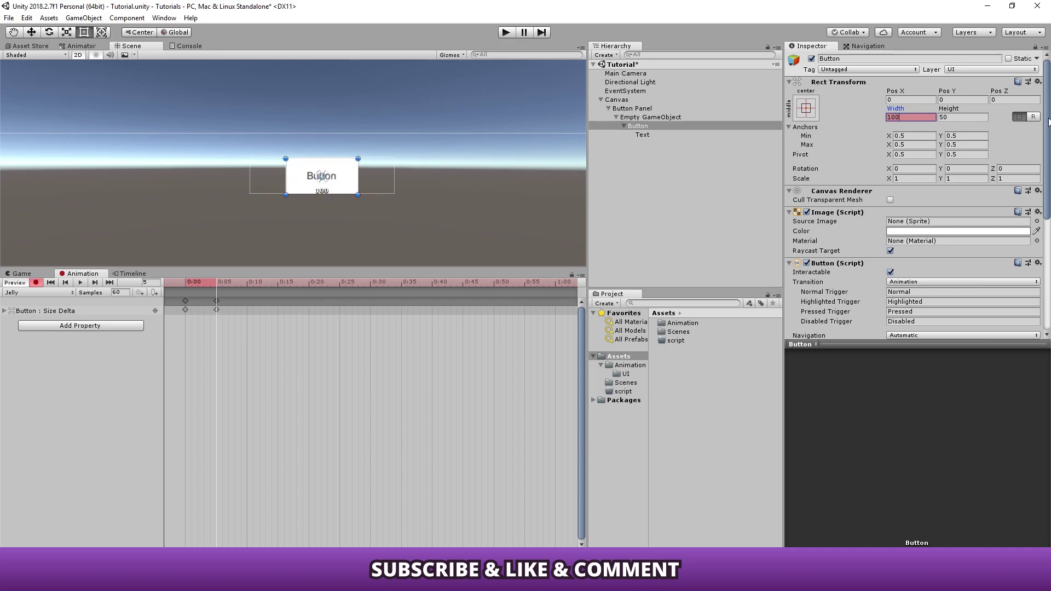
key("Tab")
type("5")
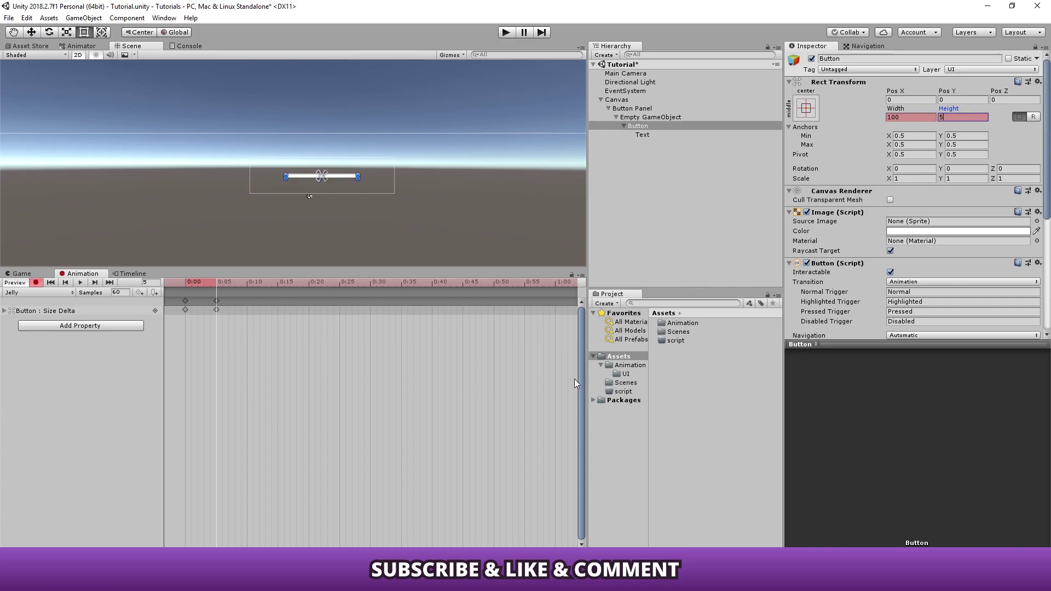
At frame 8, key the button's size to width 50 and height 27.
left_click(241, 283)
left_click(236, 294)
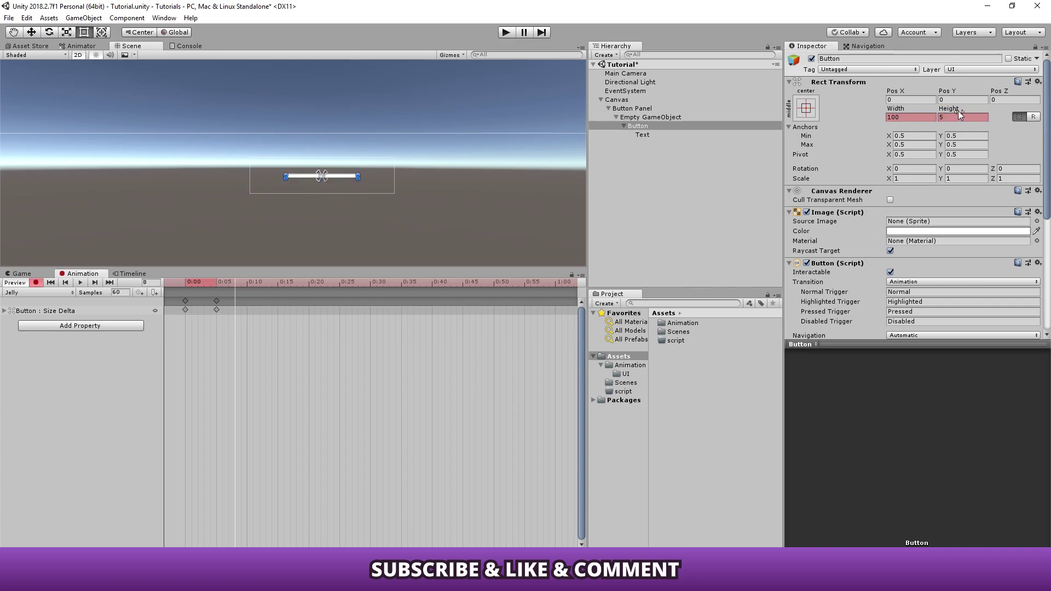
left_click(919, 116)
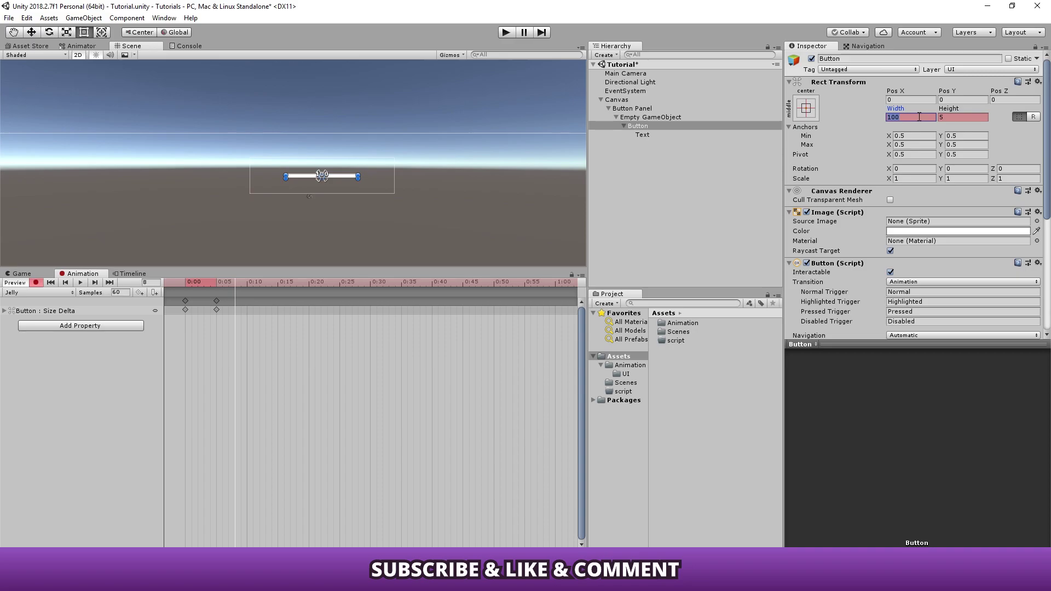
type("50")
left_click(976, 118)
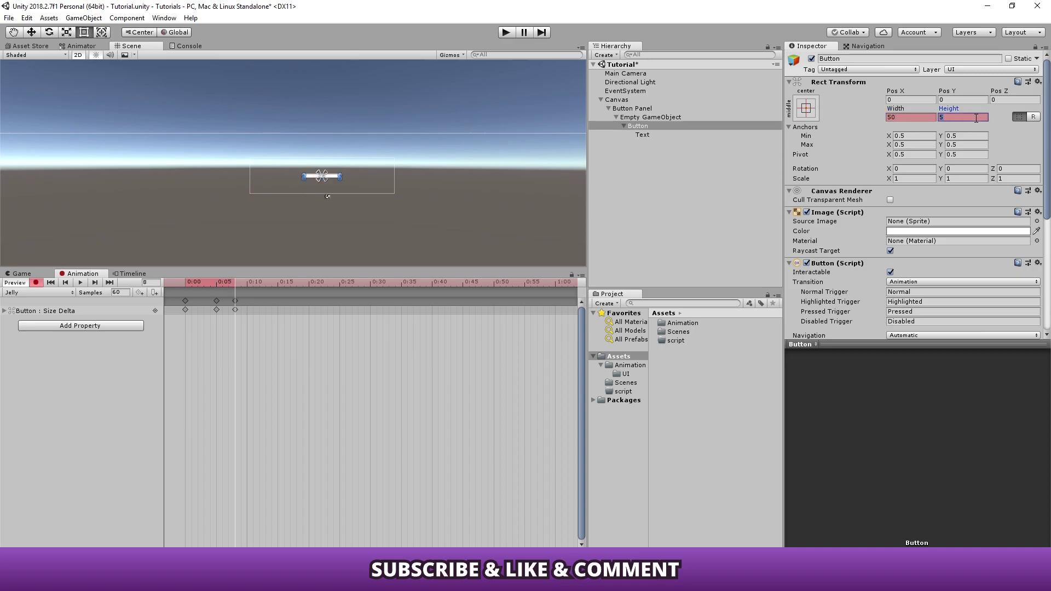
type("27")
At frame 13, key the button's width back to 100.
left_click_drag(234, 283, 266, 289)
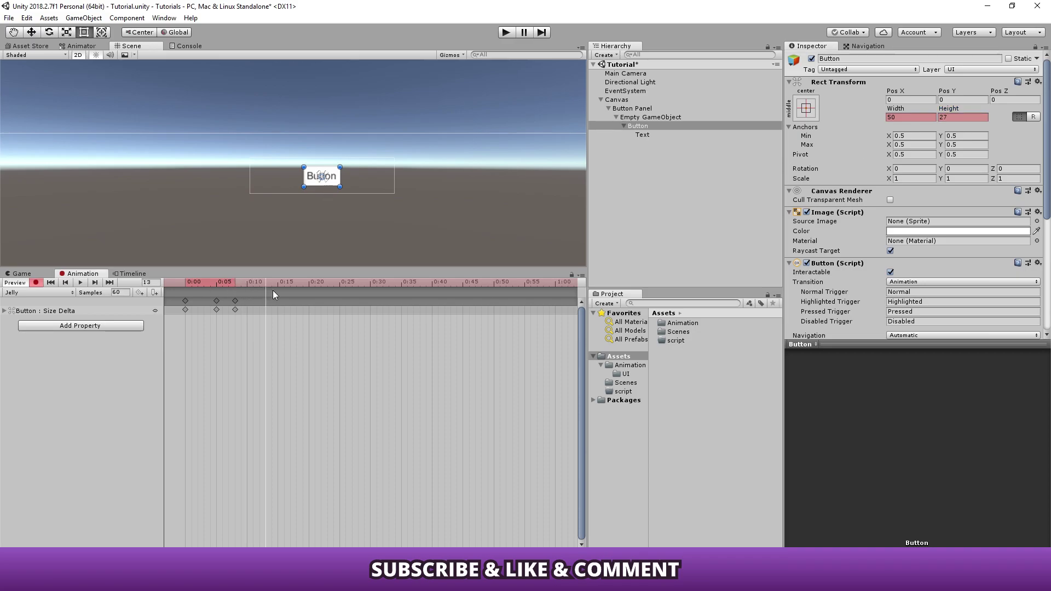
left_click(918, 118)
type("100")
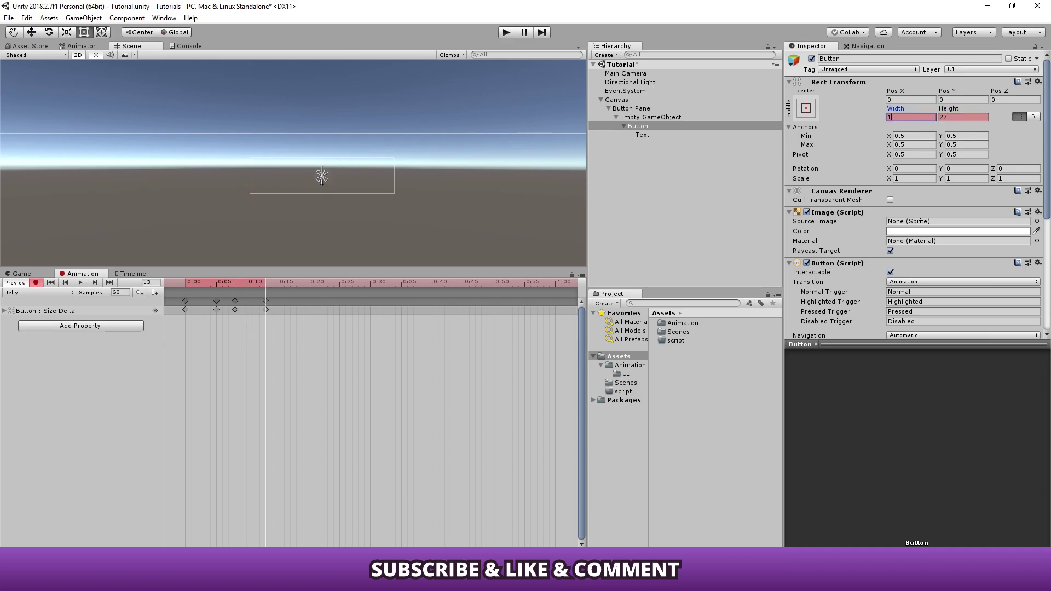
key("Tab")
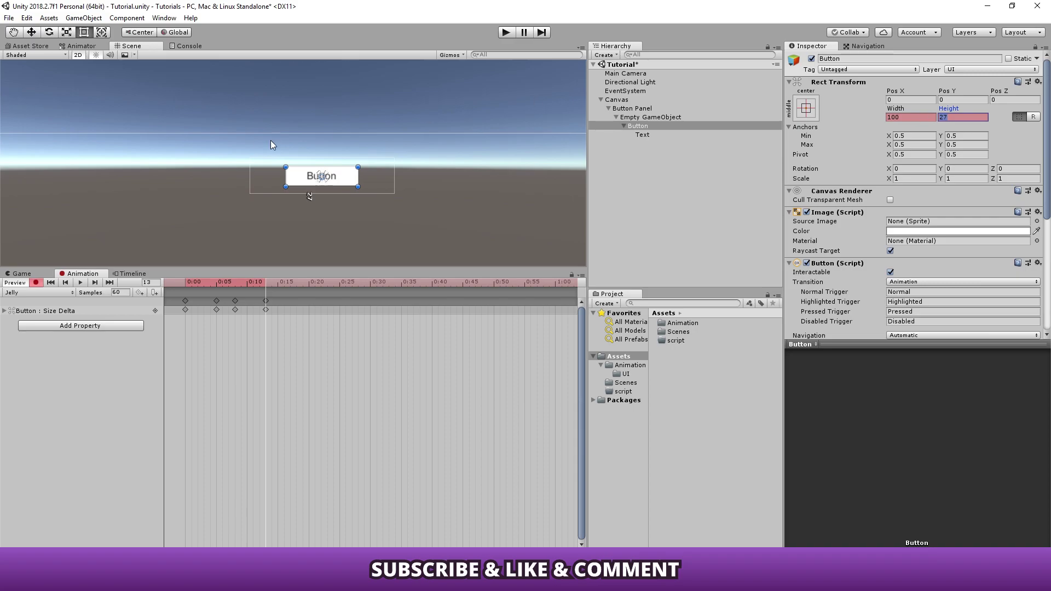
left_click(102, 33)
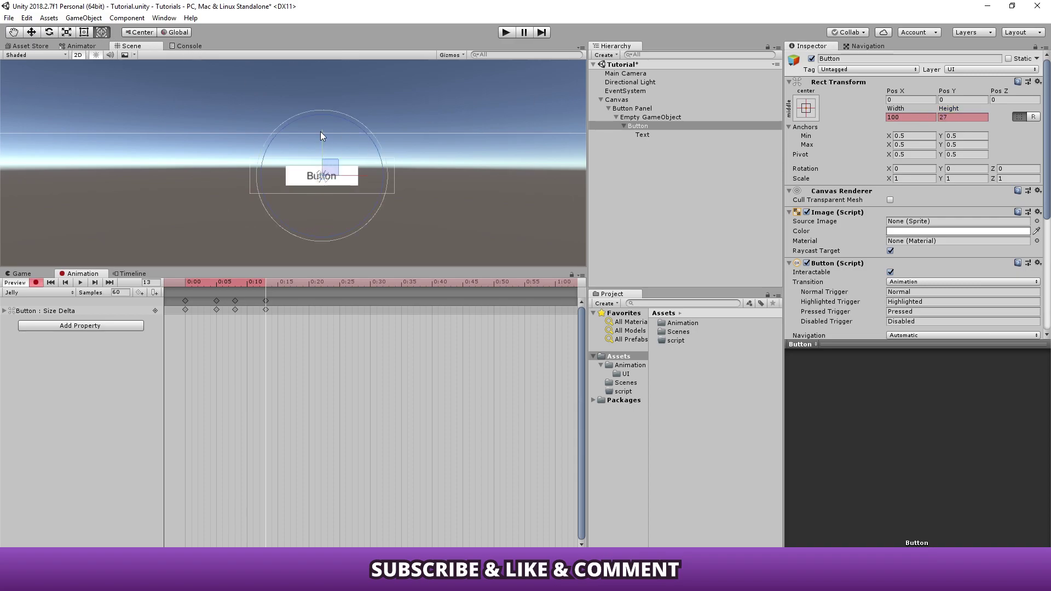
Key the raised button at height 35, then at frame 19 key Y 20 and size 200×50.
left_click_drag(321, 136, 330, 112)
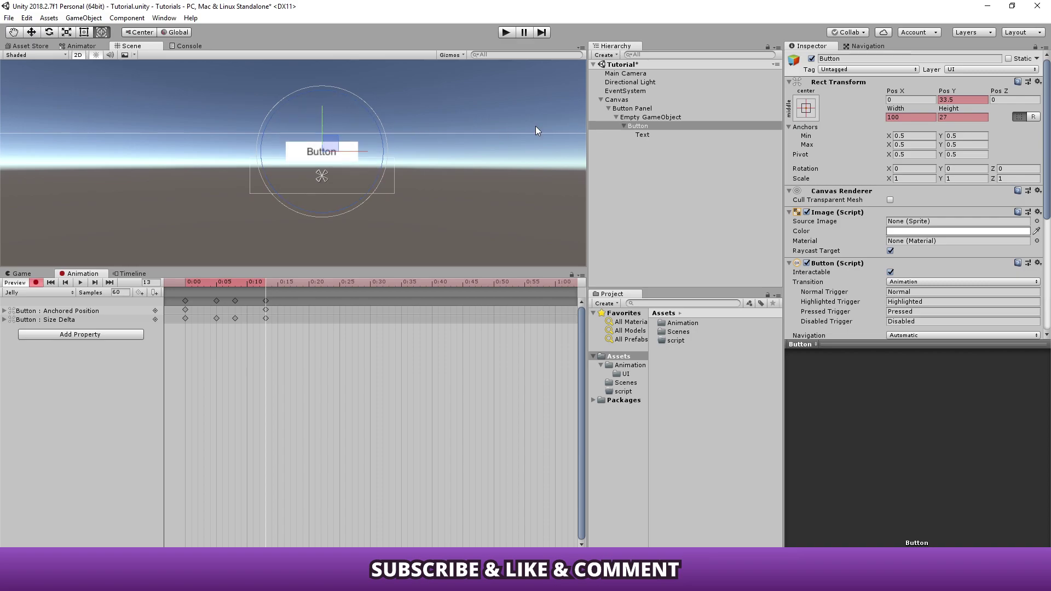
left_click(972, 118)
type("35")
left_click_drag(265, 282, 303, 282)
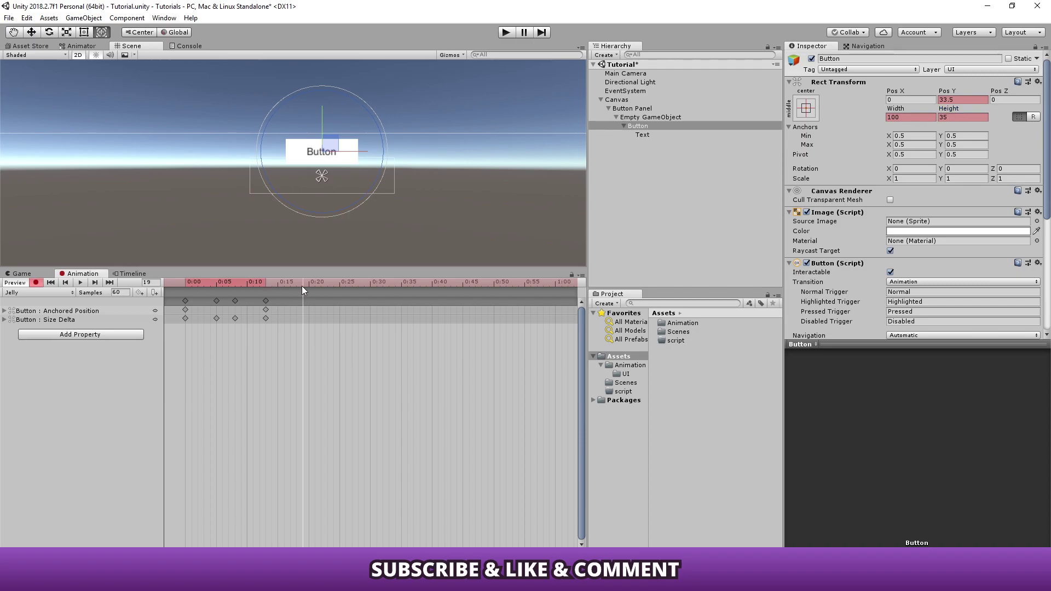
left_click(968, 99)
type("20")
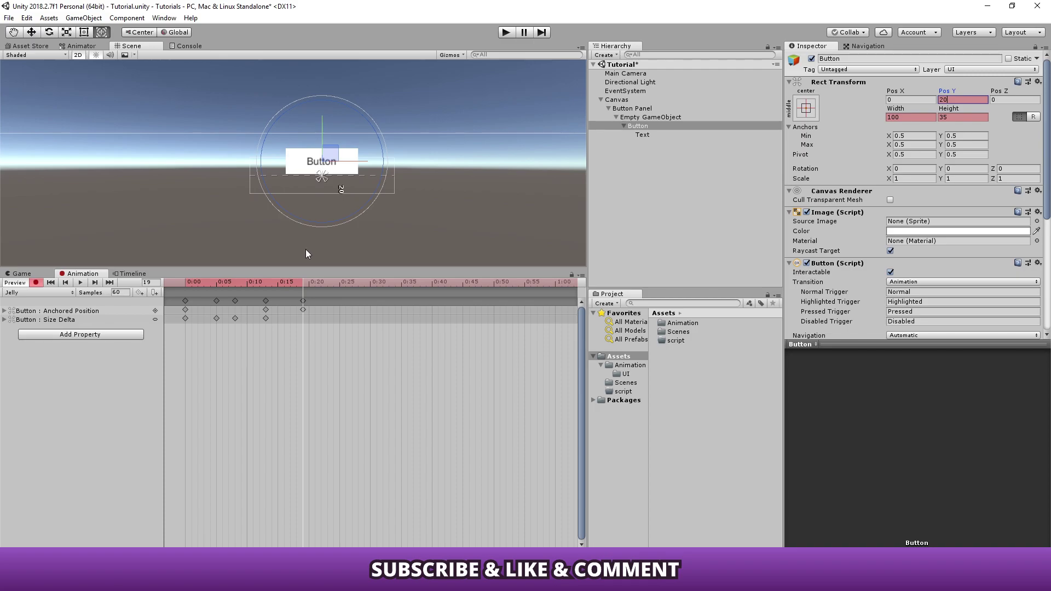
left_click_drag(369, 159, 339, 164)
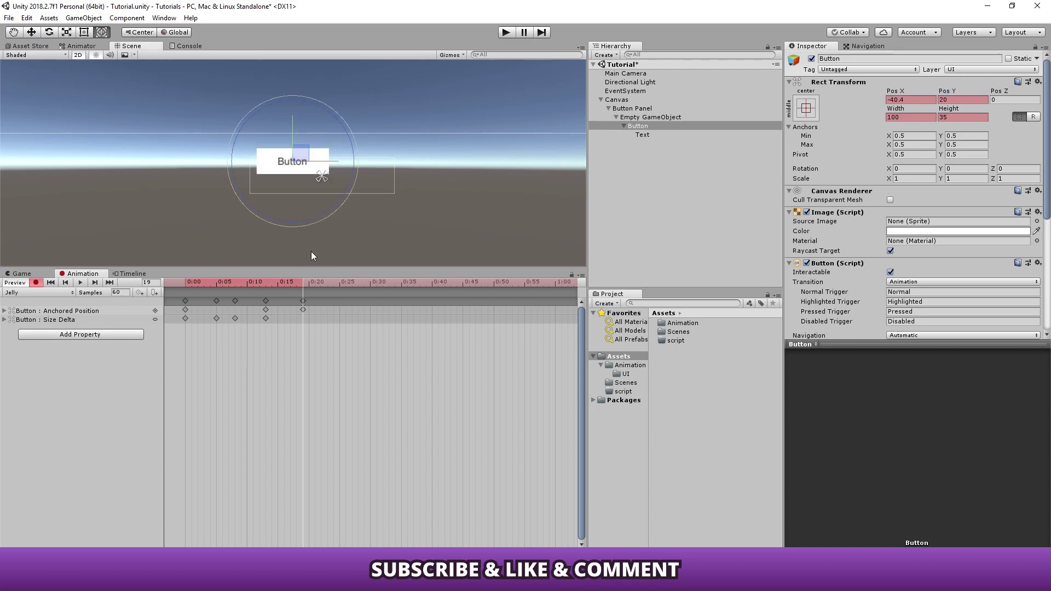
left_click(903, 117)
type("200")
key("Tab")
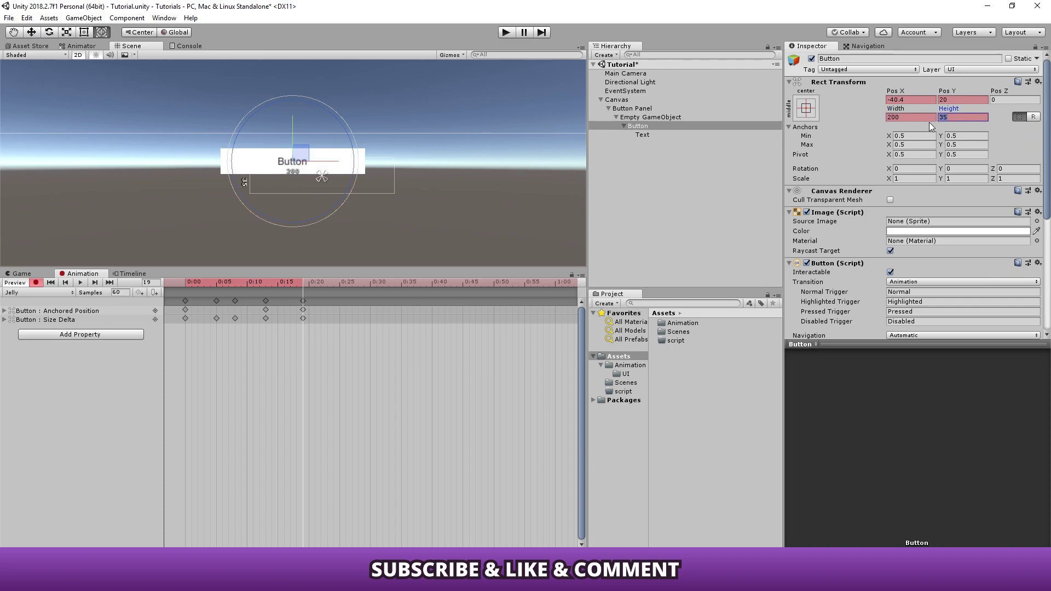
type("50")
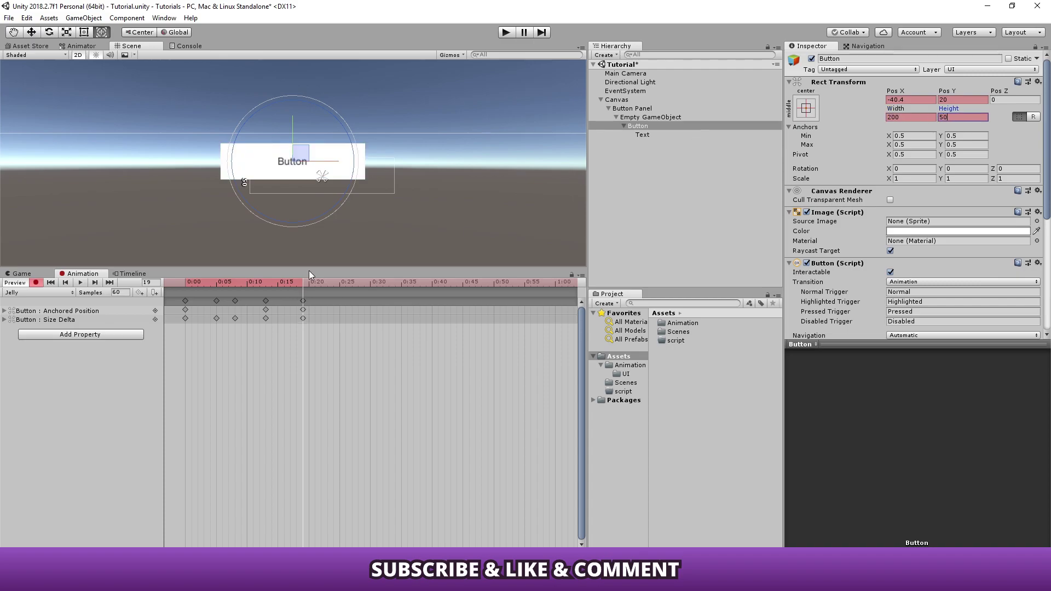
At frame 22, key Y position 4 with width 120 and height 22.
left_click_drag(310, 282, 320, 283)
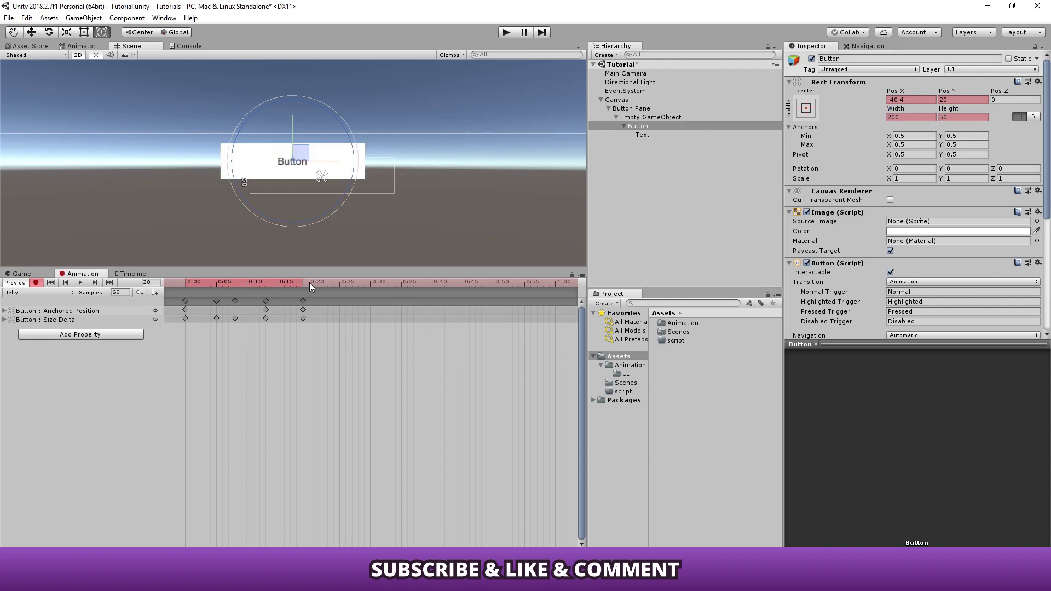
left_click(951, 101)
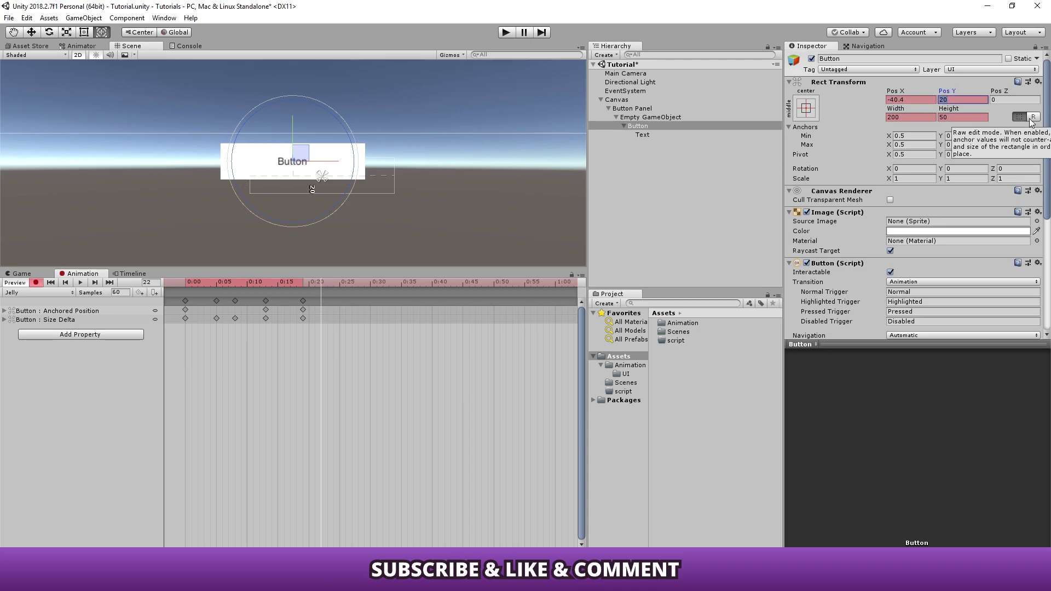
type("4")
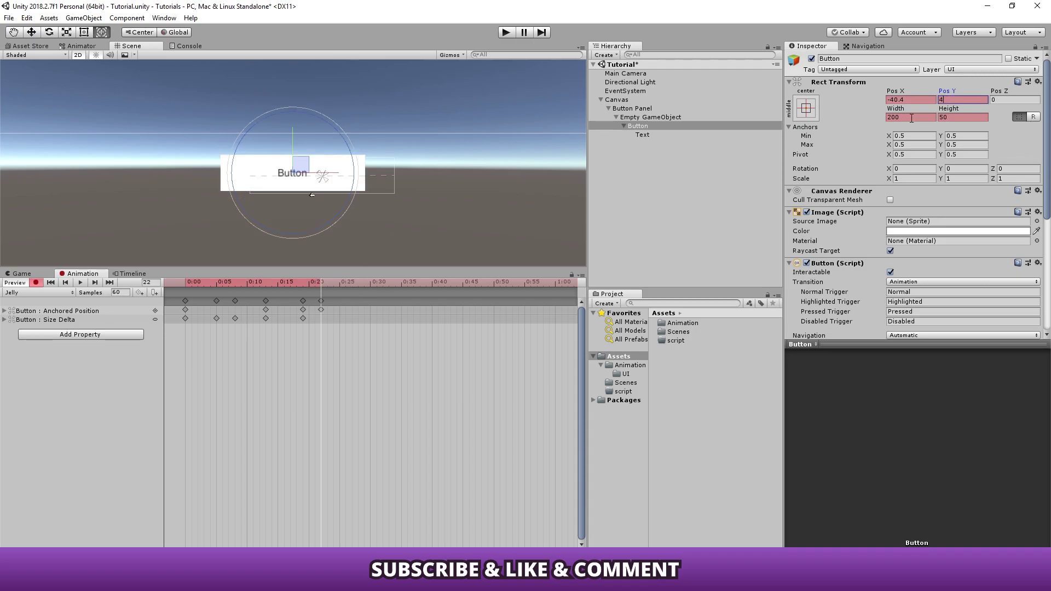
left_click(916, 118)
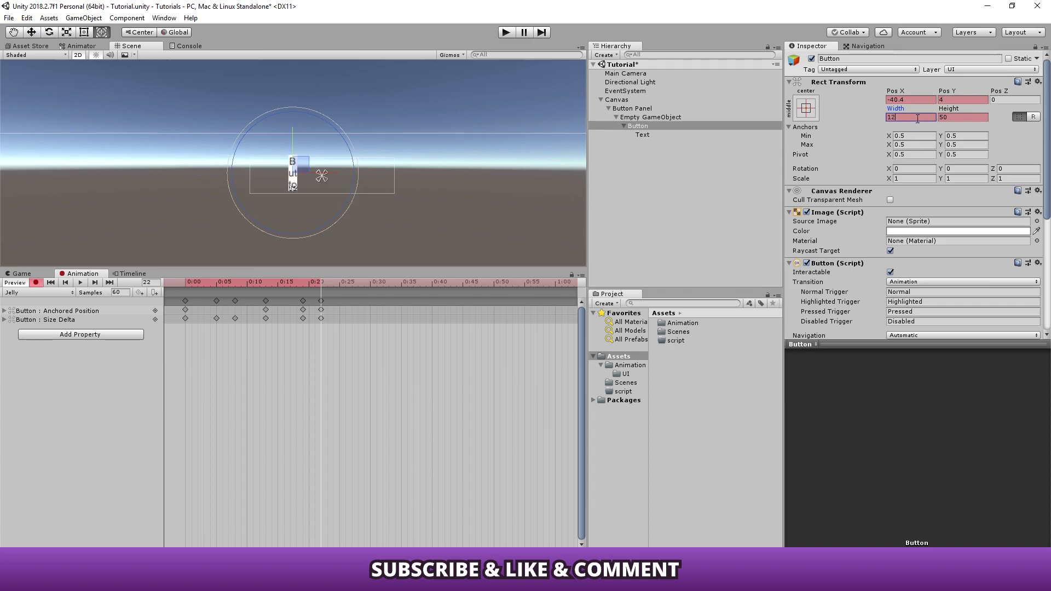
type("120")
key("Tab")
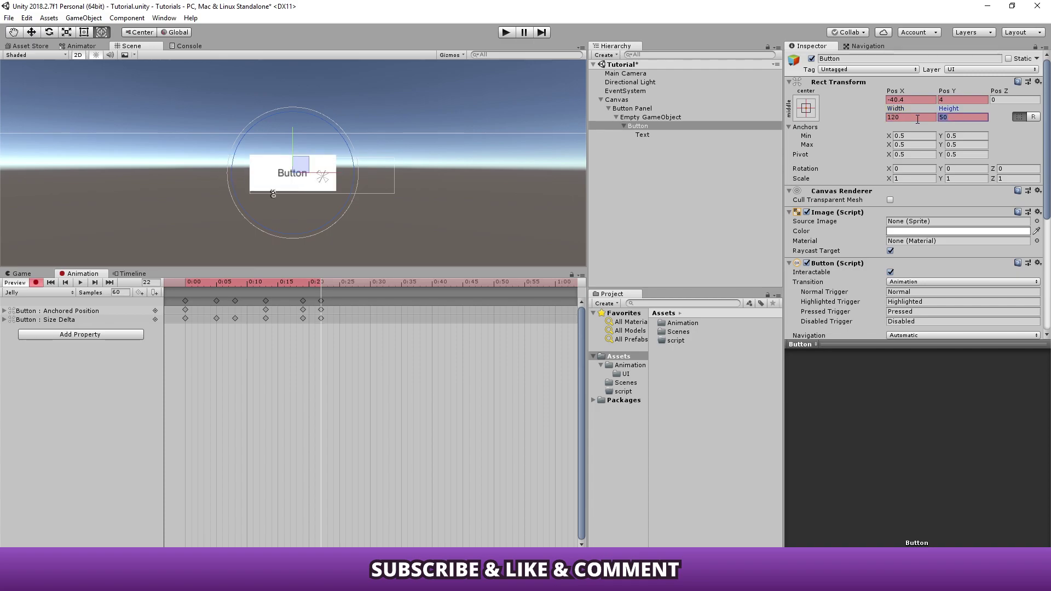
type("22")
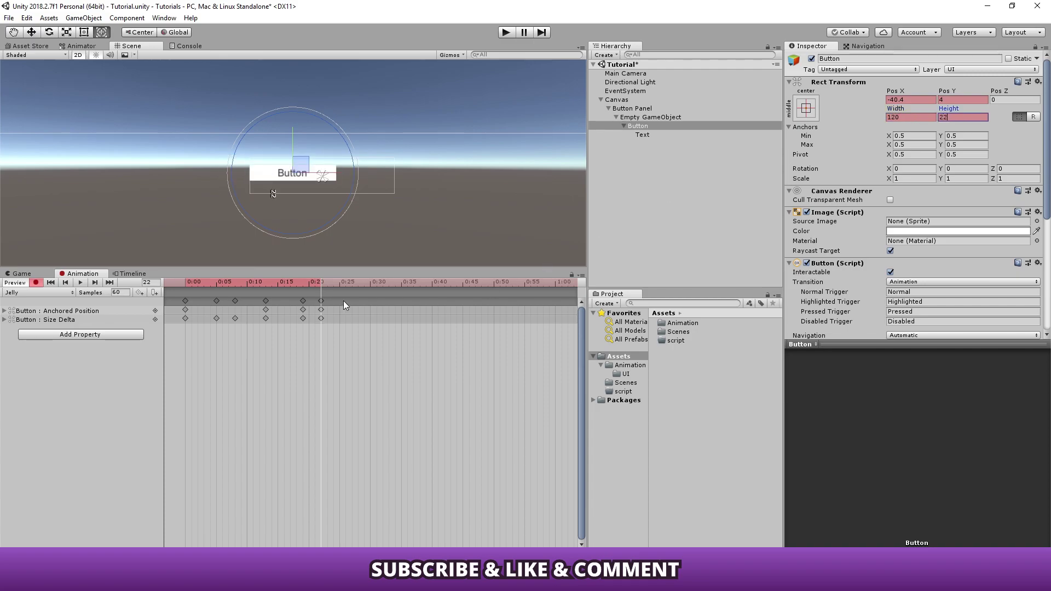
At frame 25, key the button to width 50 and height 0.
left_click_drag(338, 172, 372, 176)
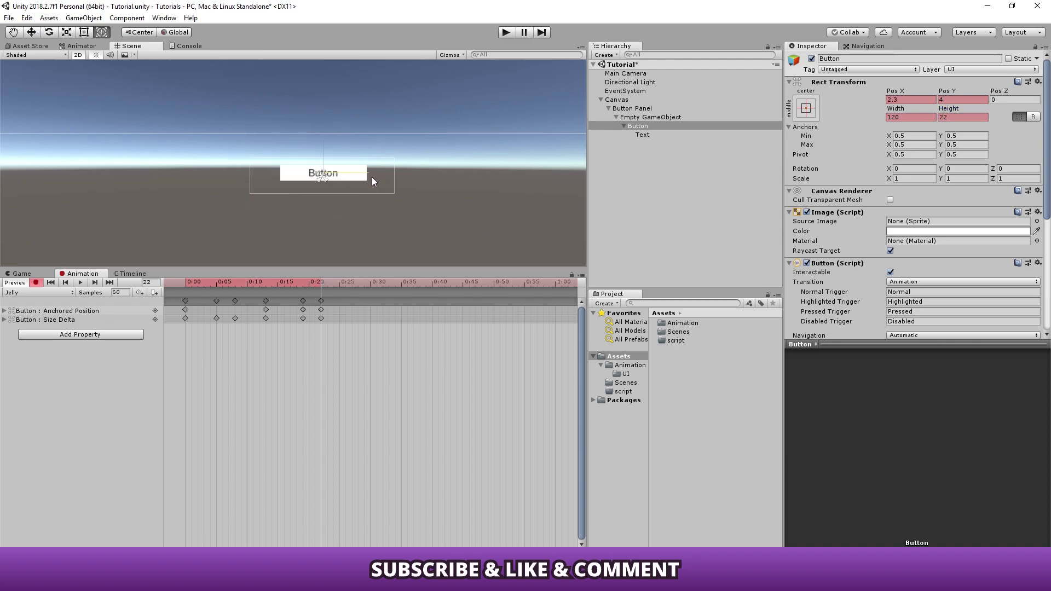
left_click(340, 284)
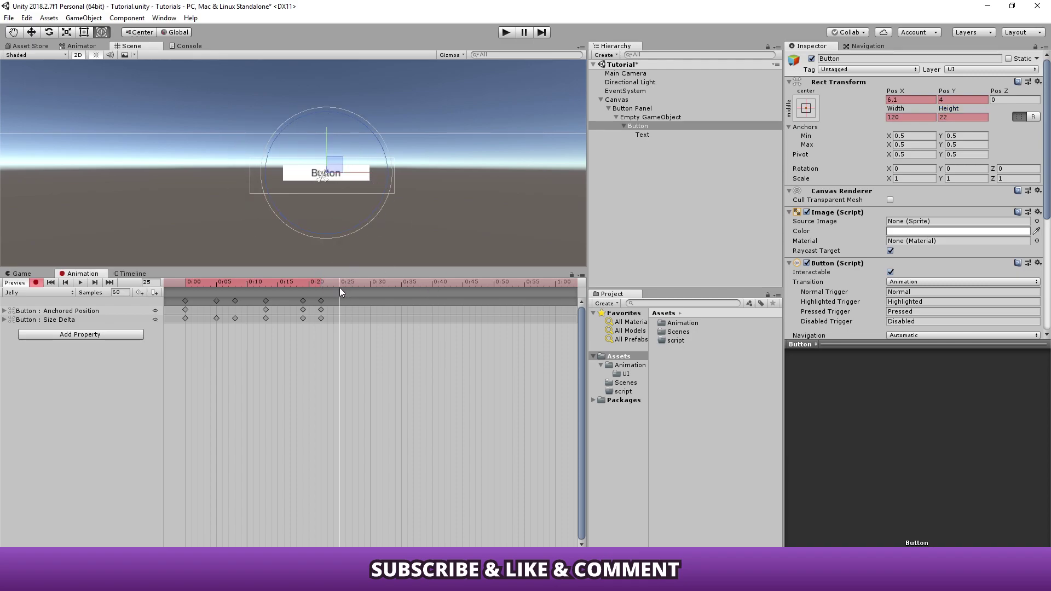
left_click(923, 116)
type("50")
key("Tab")
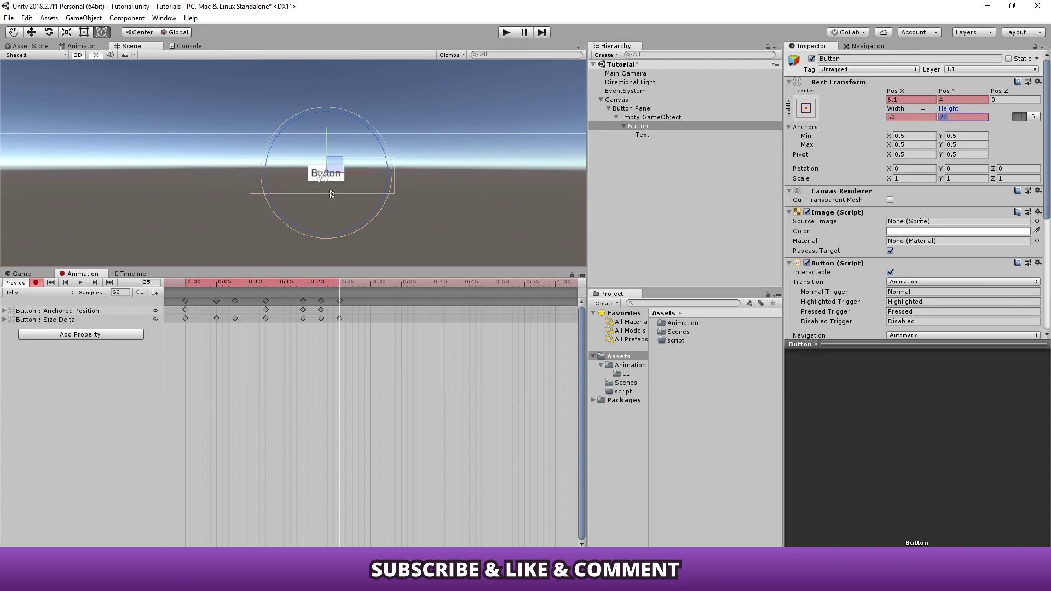
type("0")
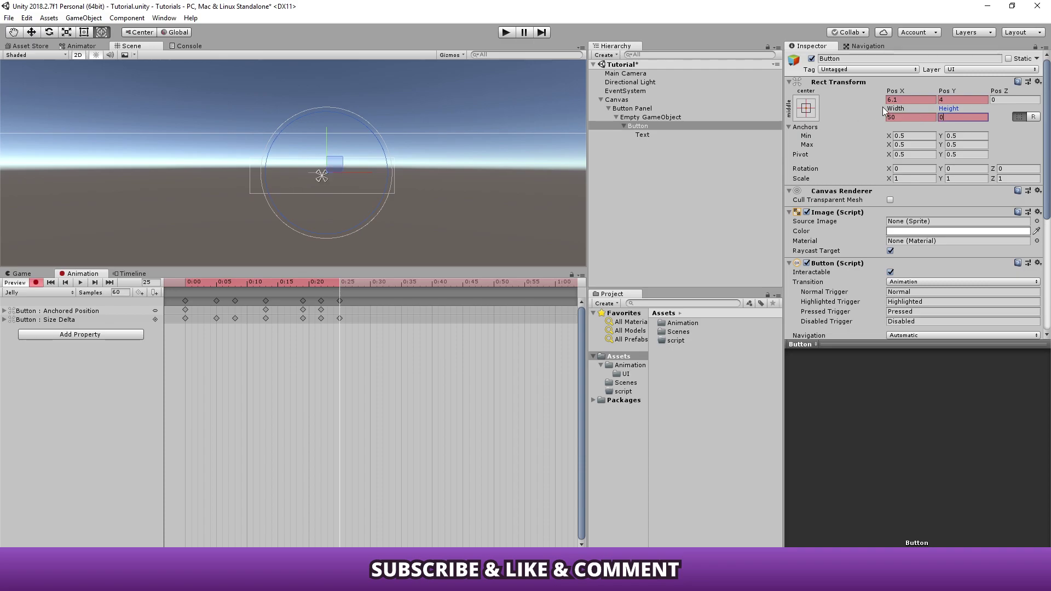
left_click(950, 99)
At frame 30, restore the button to 200×50 at position 0,0 and stop recording.
left_click_drag(352, 284, 371, 285)
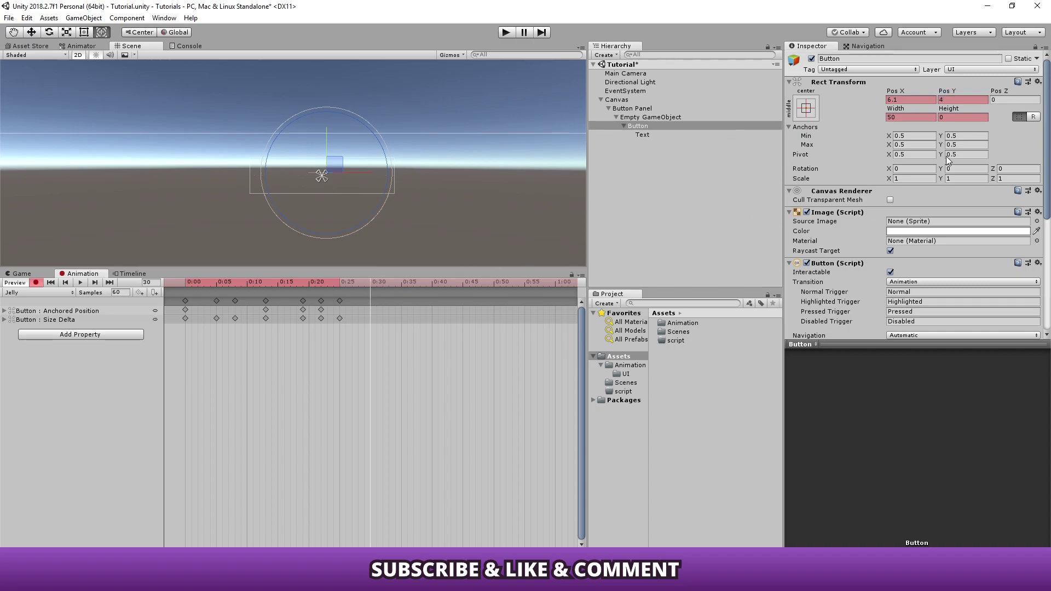
left_click(903, 118)
type("200")
key("Tab")
type("50")
left_click(917, 100)
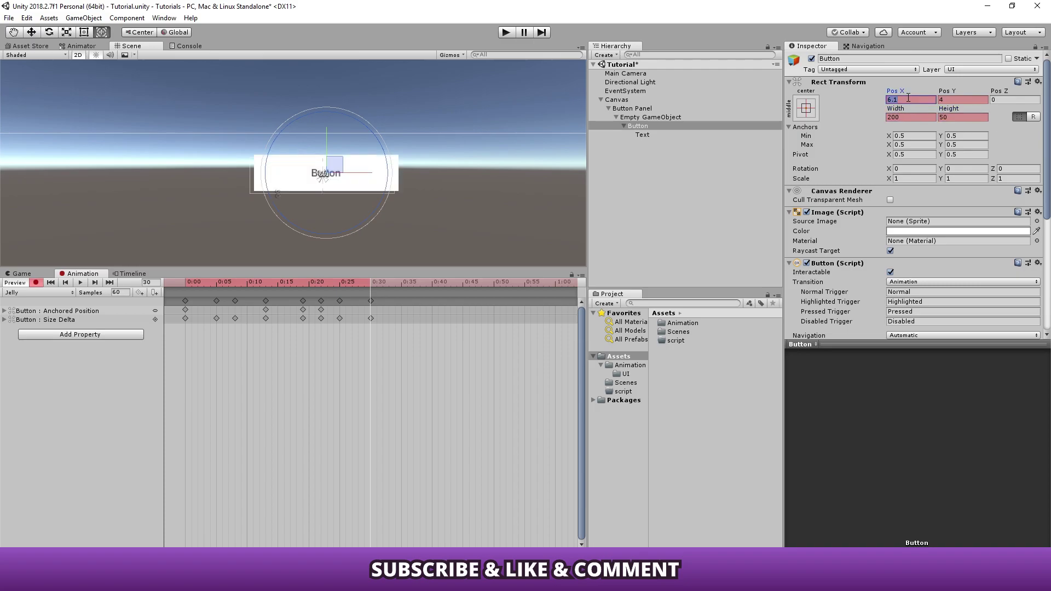
type("6.10")
key("BackSpace")
key("BackSpace")
key("BackSpace")
type("0")
key("Tab")
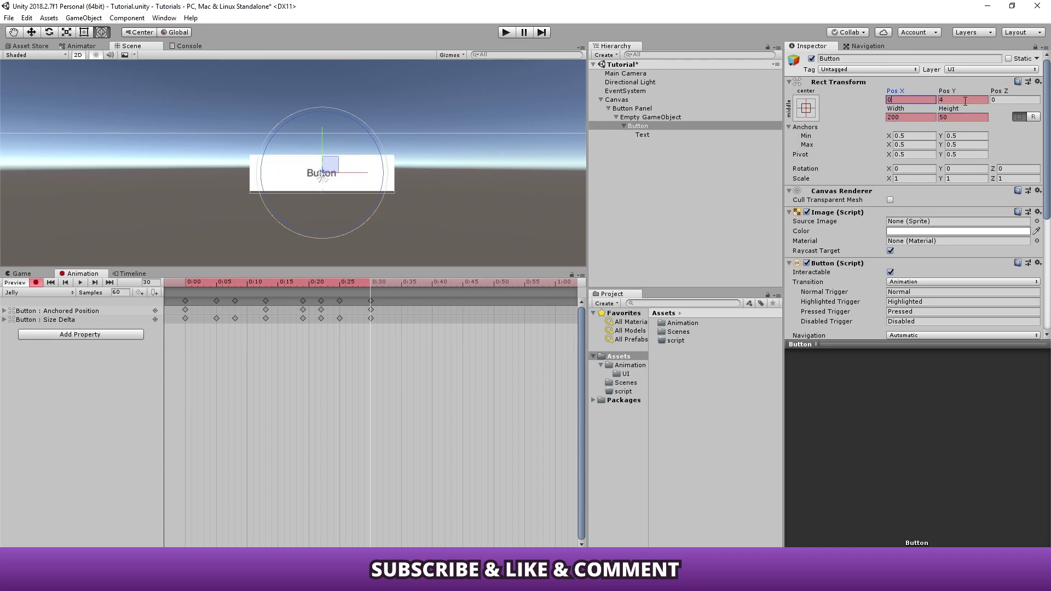
type("0")
left_click_drag(264, 285, 186, 284)
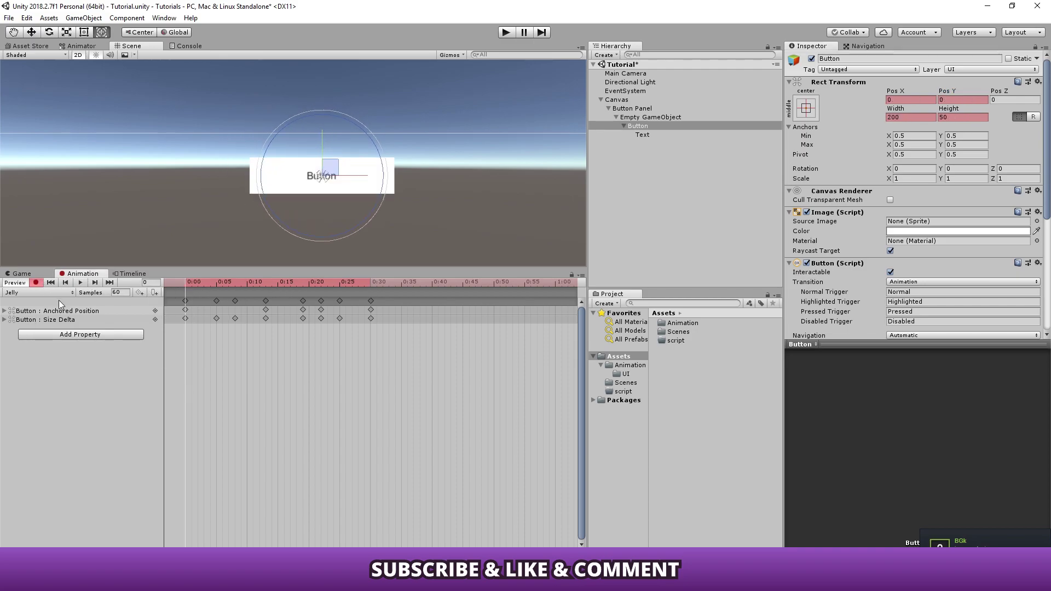
left_click(32, 282)
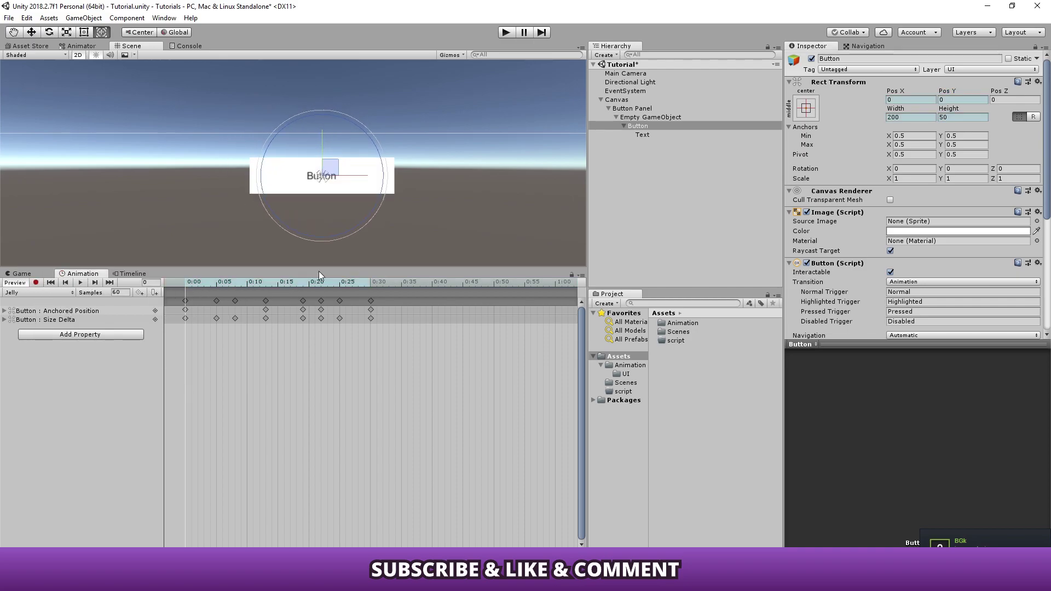
Preview Jelly, then create and save a new animation clip called Fast_Slow.
mouse_move(293, 279)
left_mouse_down()
mouse_move(166, 281)
mouse_move(183, 294)
left_mouse_up()
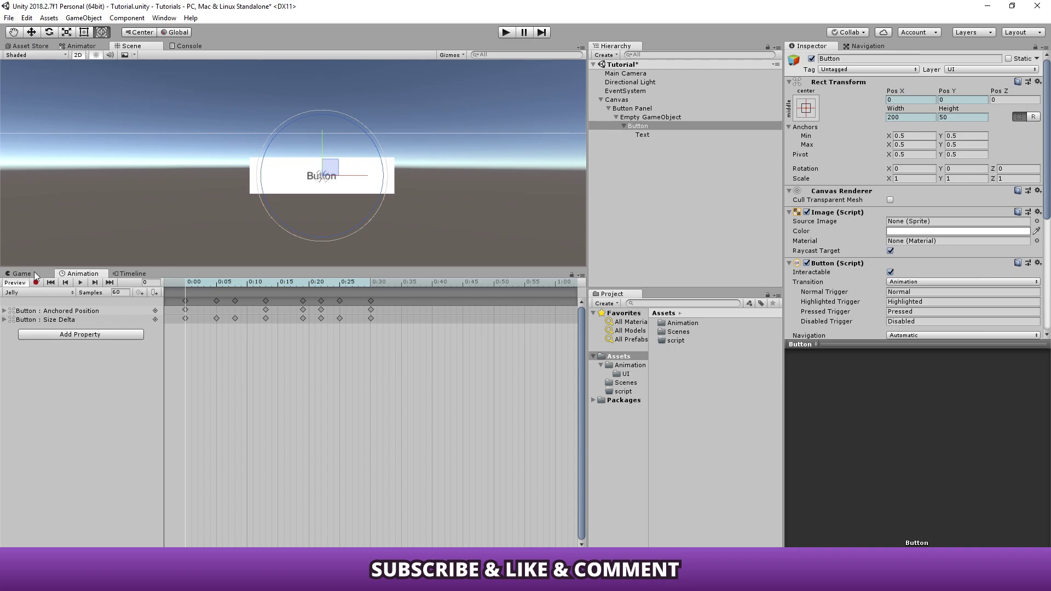
key("shift+period")
left_click(28, 292)
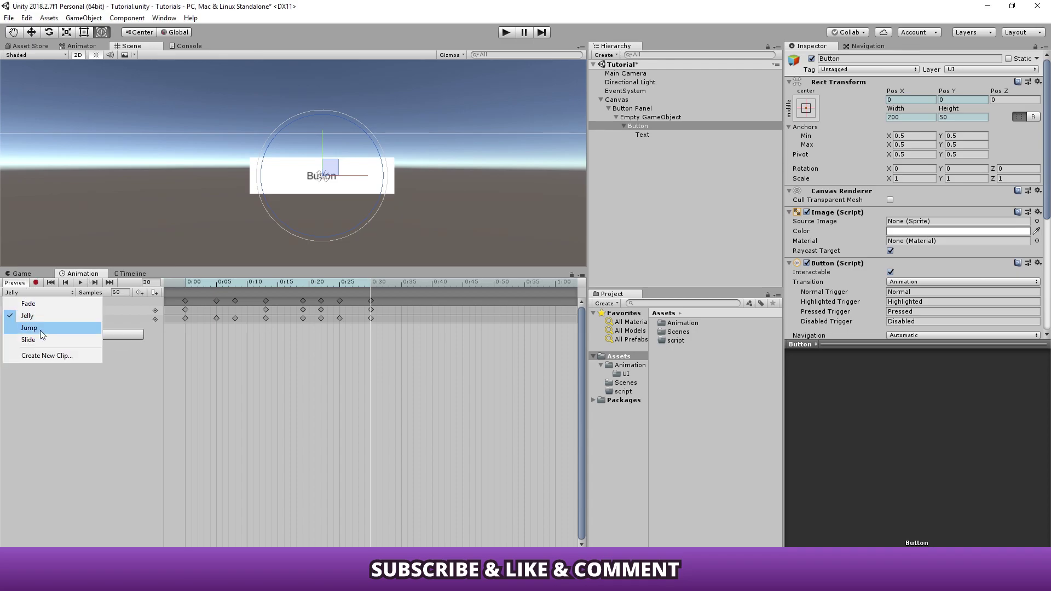
left_click(33, 356)
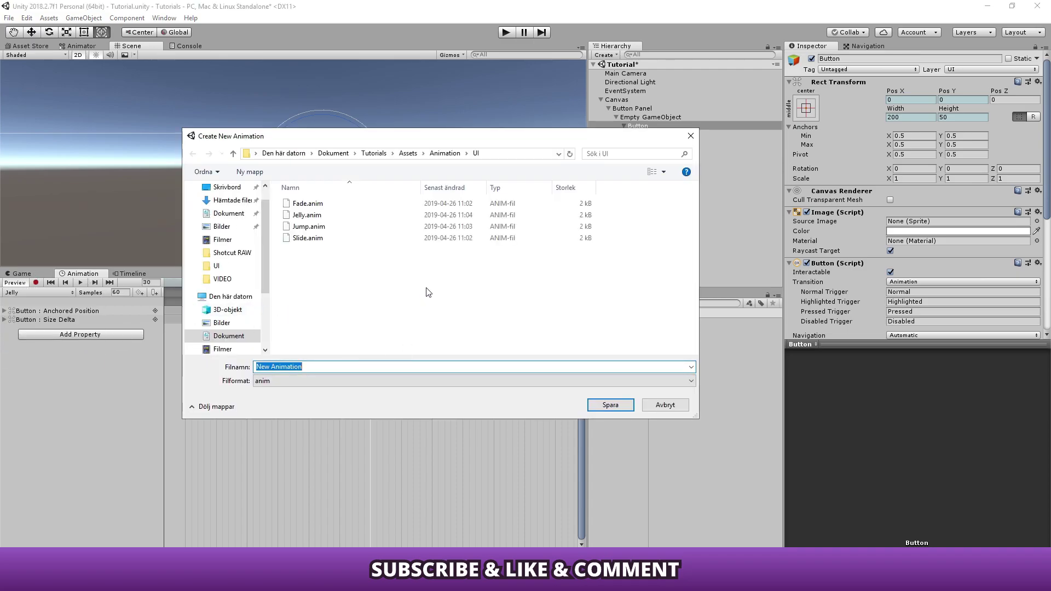
type("Fast_")
type("Slow")
key("Return")
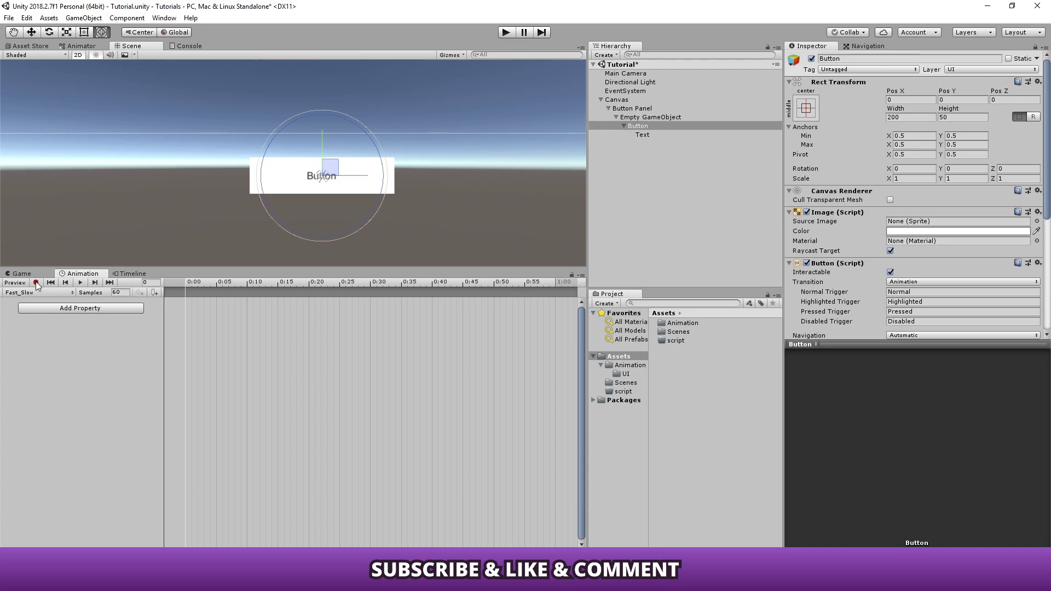
Start recording and key the button height to 10 at frame 25.
left_click(35, 282)
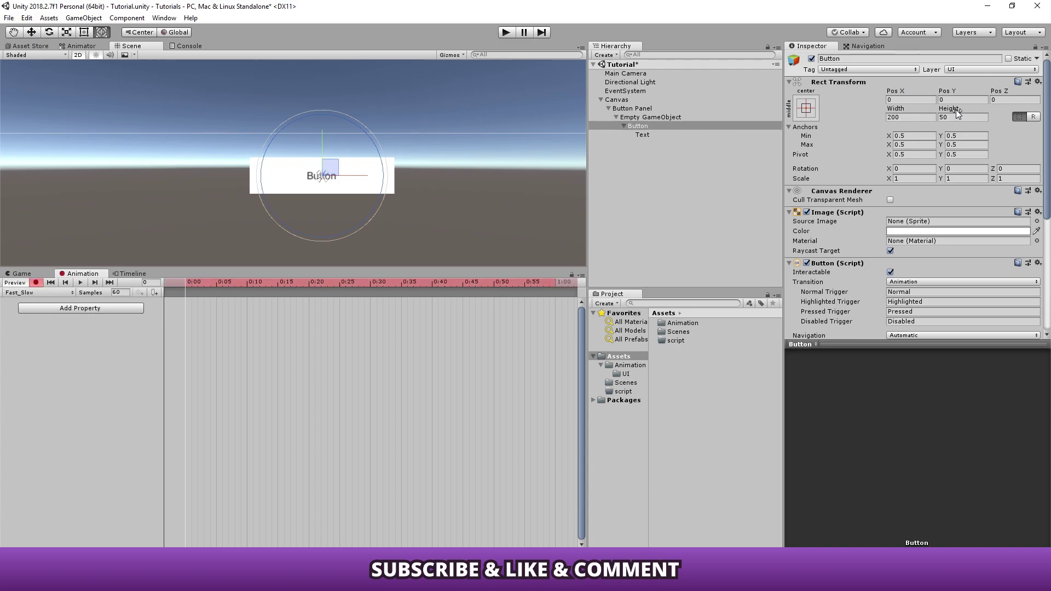
left_click_drag(186, 285, 340, 293)
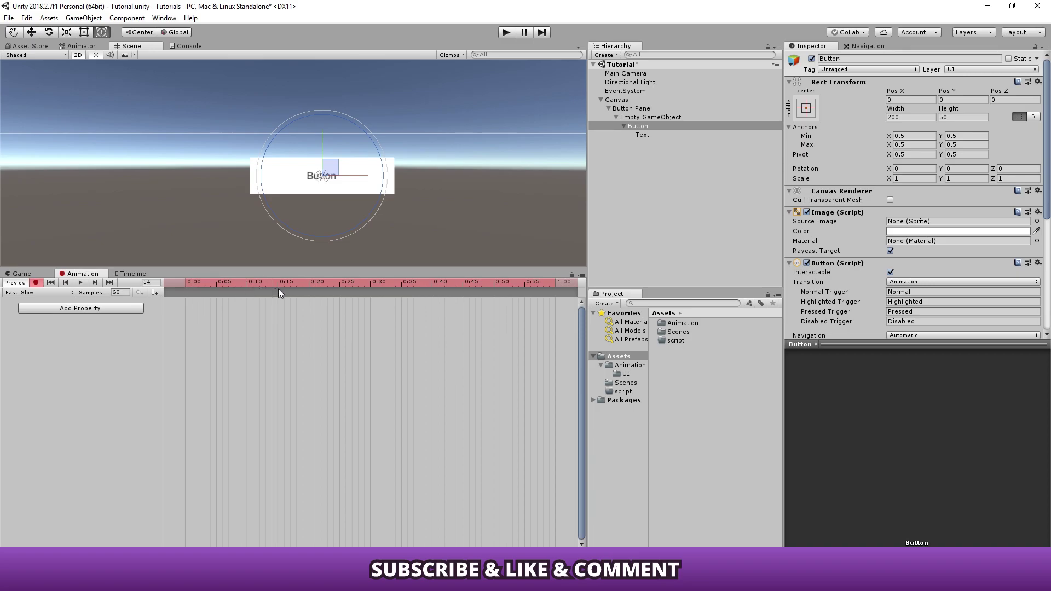
left_click(950, 117)
type("10")
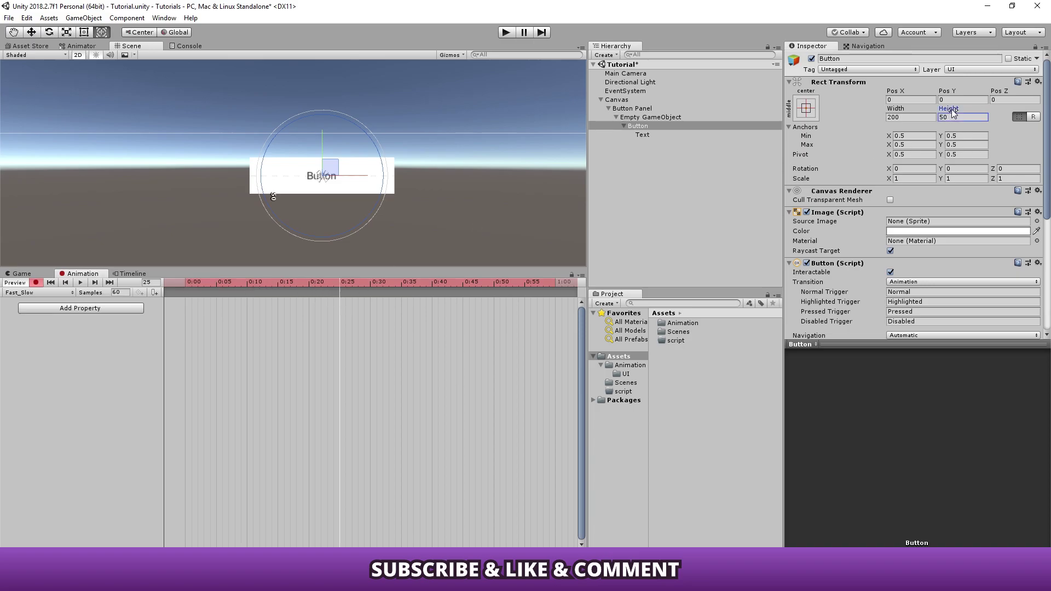
key("Return")
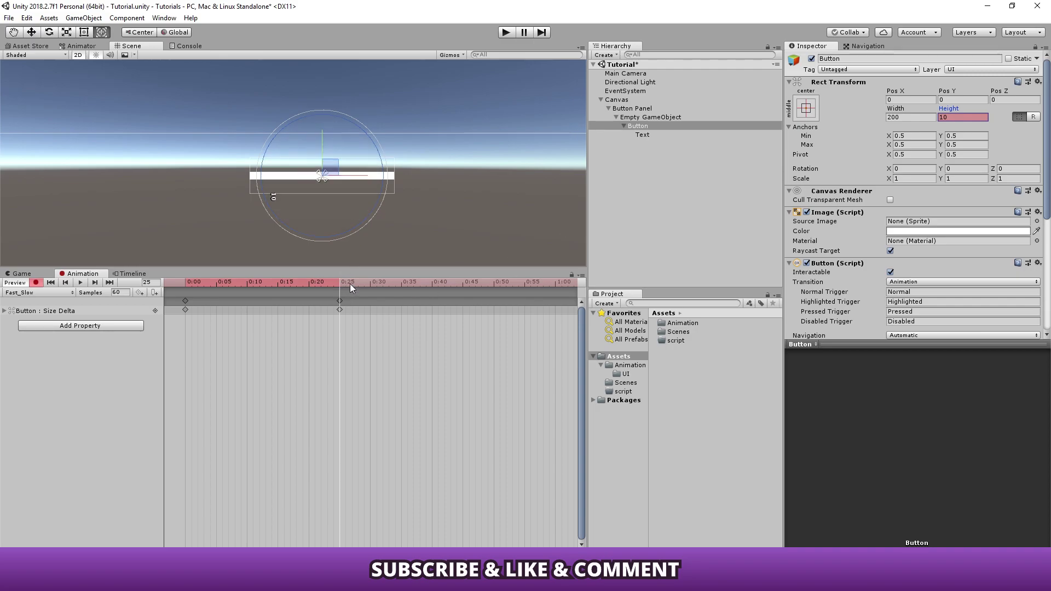
At frame 30, slide the button to the right with the Move tool.
left_click_drag(342, 283, 370, 293)
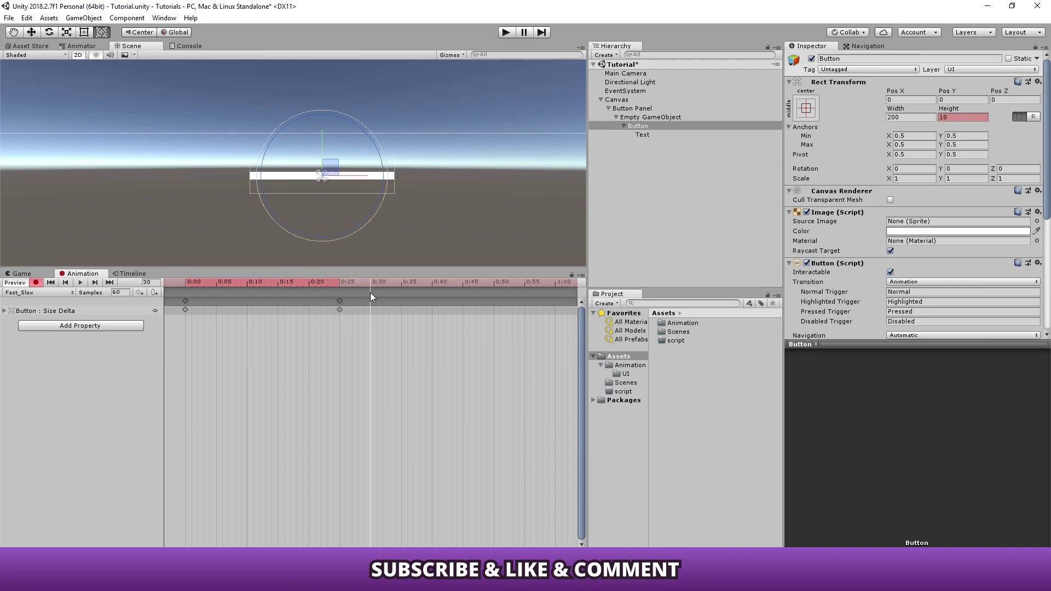
middle_click_drag(402, 189, 396, 214)
left_click_drag(396, 214, 364, 218)
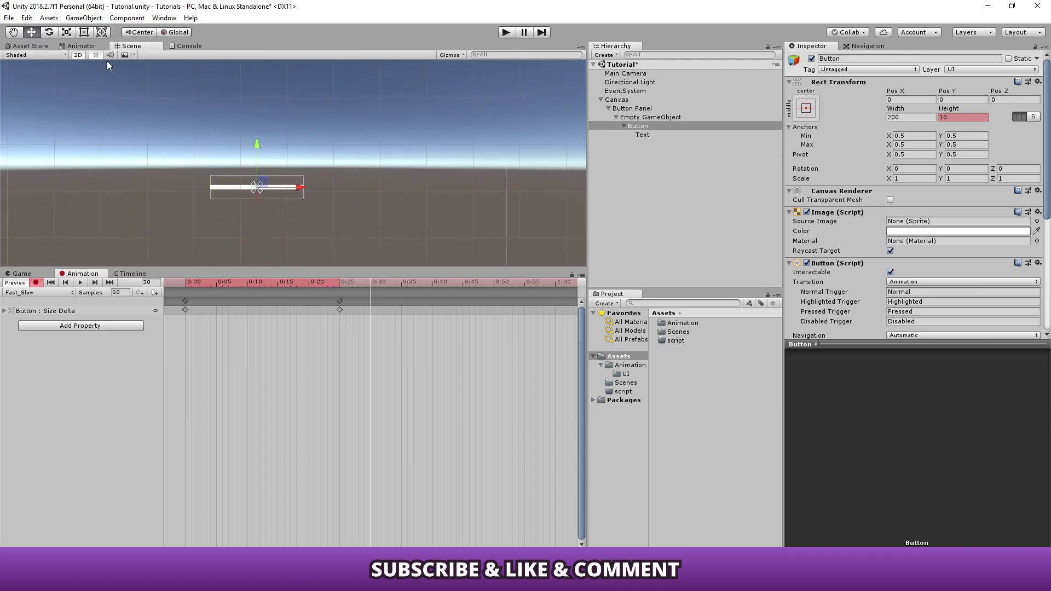
left_click(31, 32)
left_click_drag(301, 188, 374, 190)
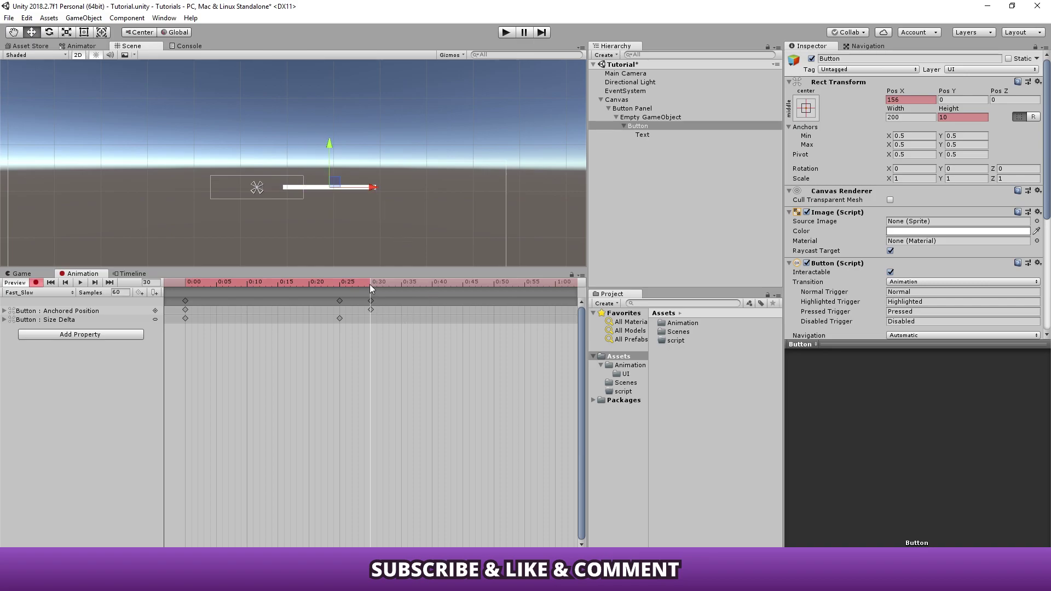
At frame 35, move the button far right, fade its alpha to 0, then stop recording and preview.
mouse_move(370, 284)
left_mouse_down()
mouse_move(458, 302)
mouse_move(404, 301)
left_mouse_up()
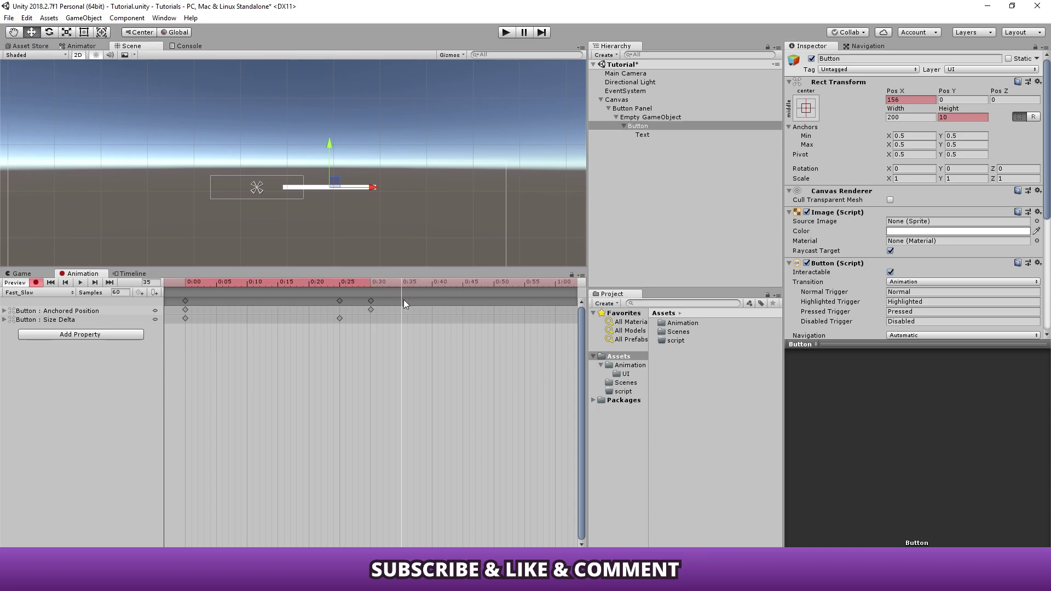
left_click_drag(377, 182, 596, 198)
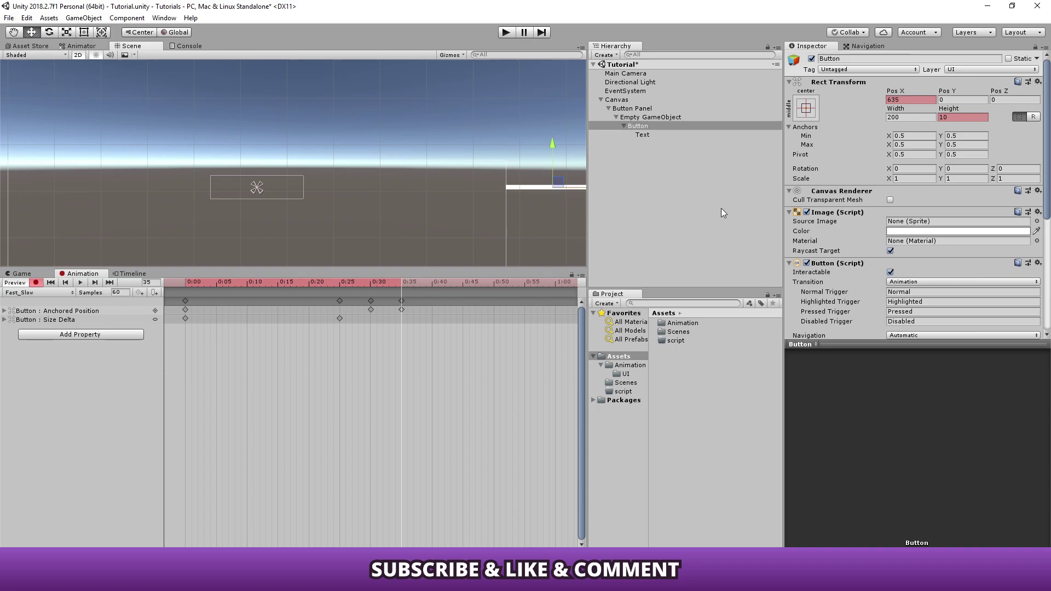
left_click(958, 231)
left_click_drag(777, 425, 639, 430)
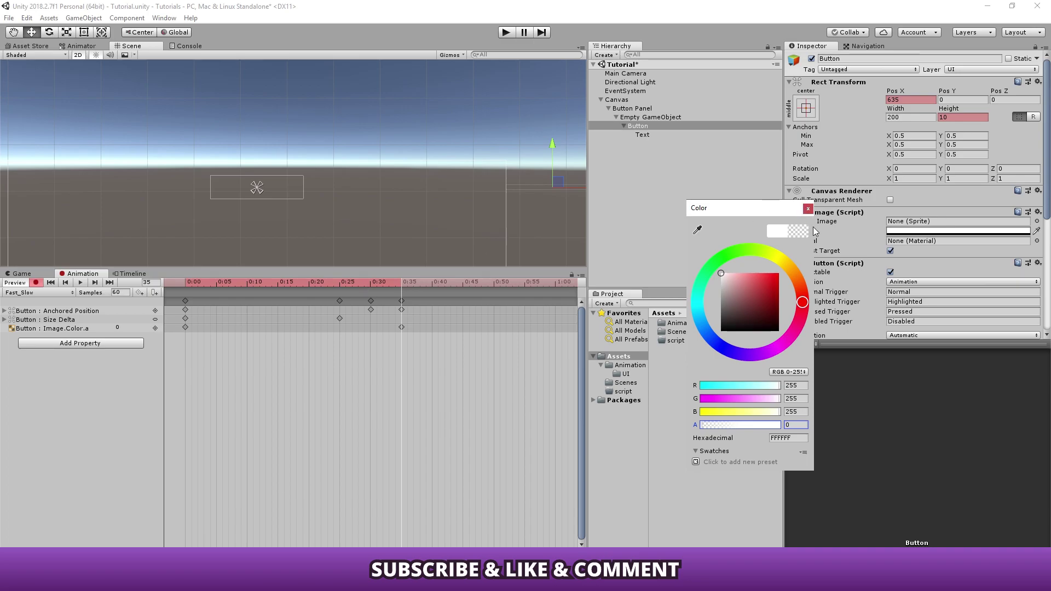
left_click(807, 210)
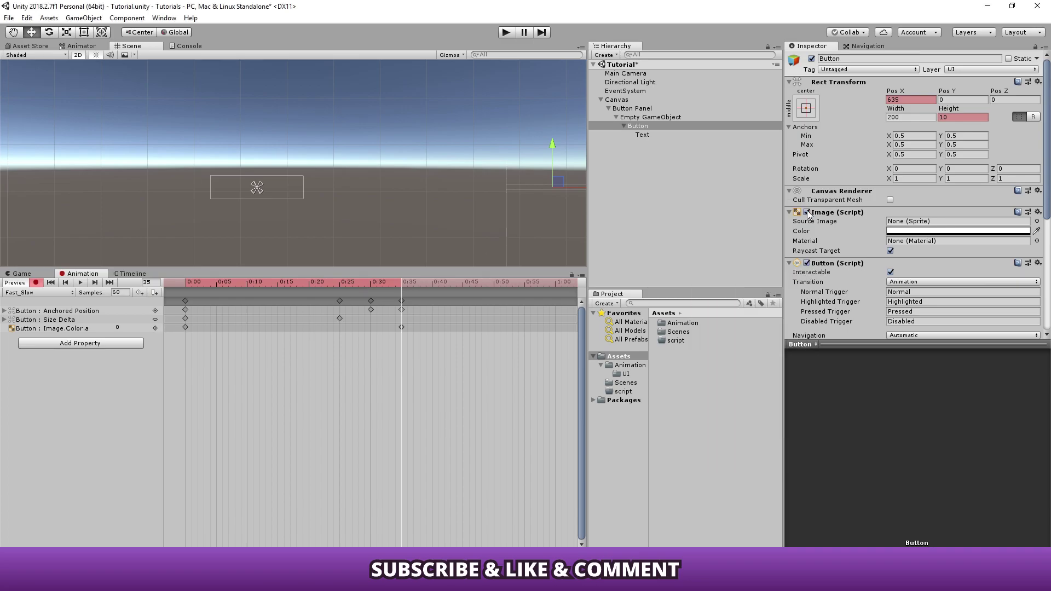
left_click(36, 283)
left_click_drag(402, 283, 185, 283)
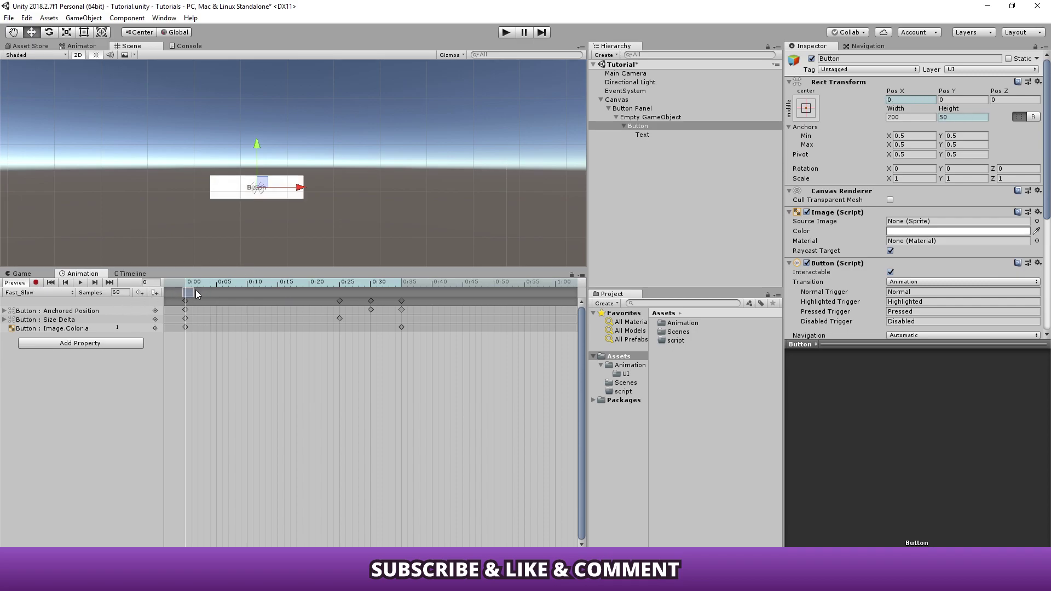
left_click_drag(185, 284, 196, 319)
In the Animation/UI folder, untick Loop Time on the Fade and Fast_Slow clips.
double_click(681, 323)
double_click(681, 323)
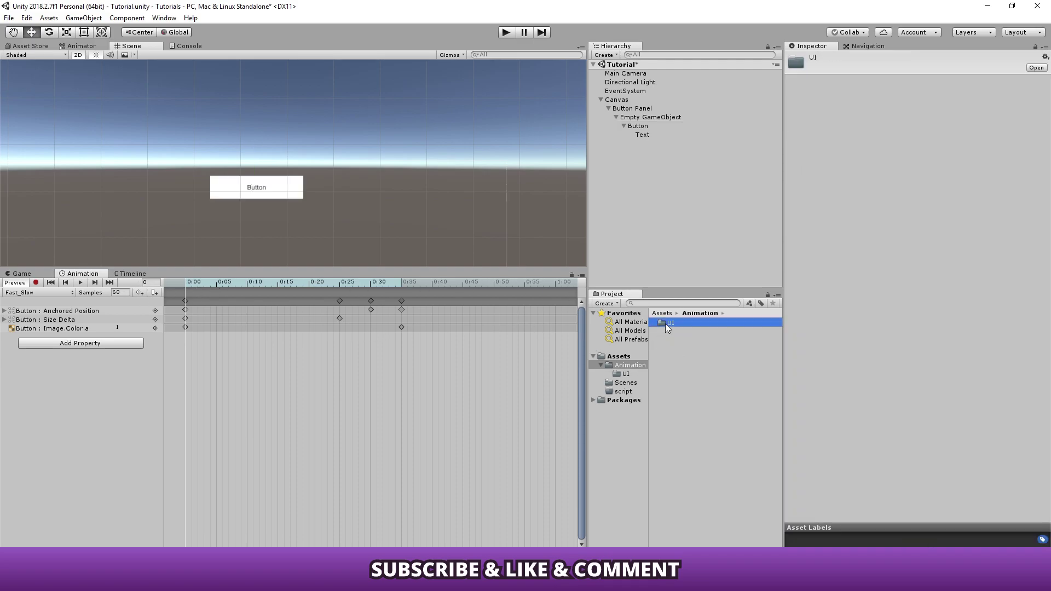
left_click(682, 331)
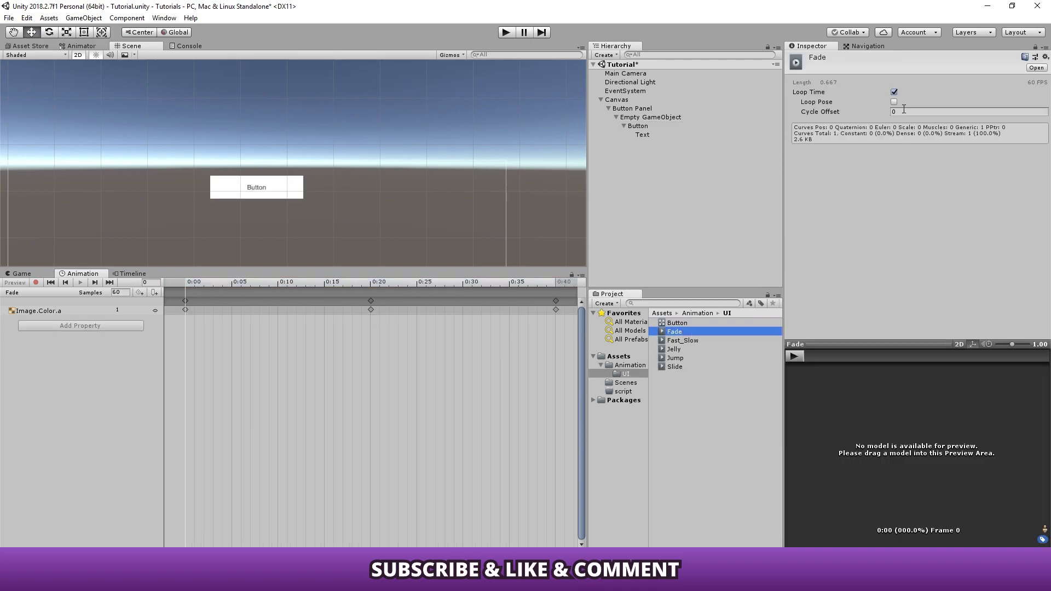
left_click(893, 92)
left_click(683, 339)
left_click(894, 91)
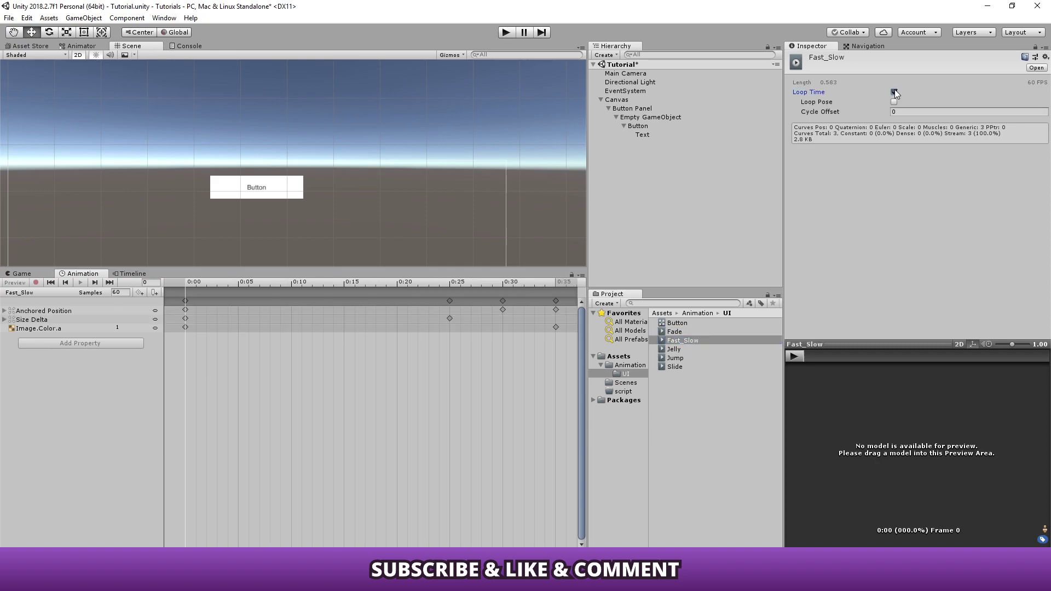
Untick Loop Time on the Jump and Slide clips.
left_click(676, 349)
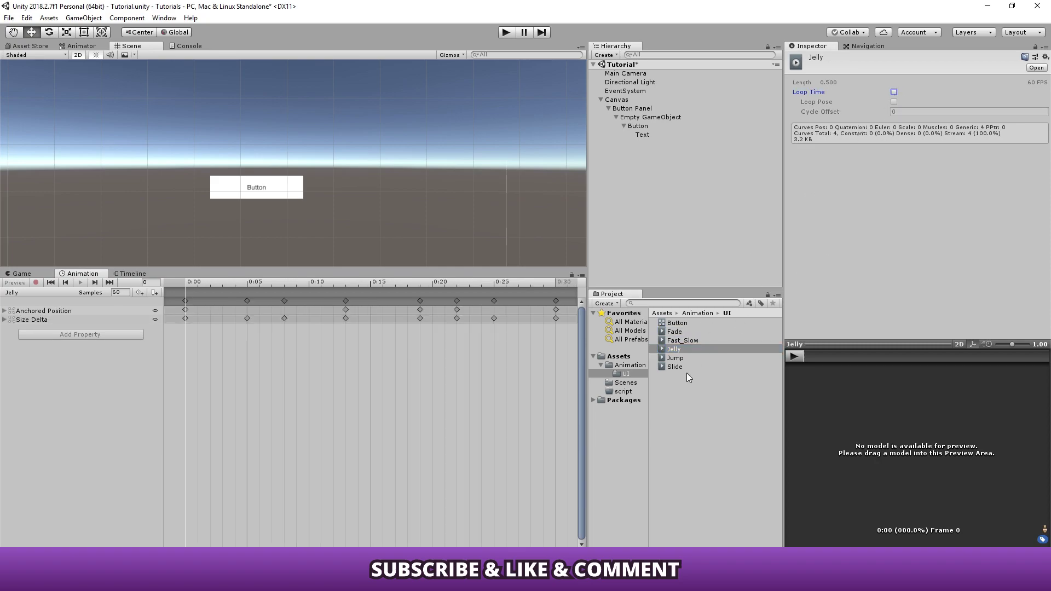
left_click(675, 358)
left_click(894, 92)
left_click(675, 364)
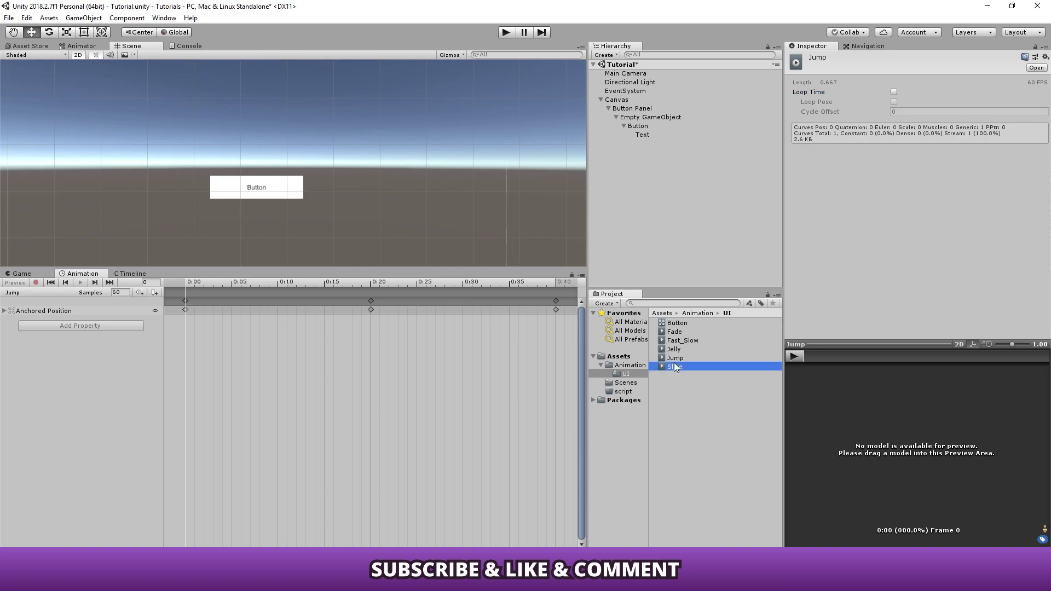
left_click(894, 92)
left_click(894, 92)
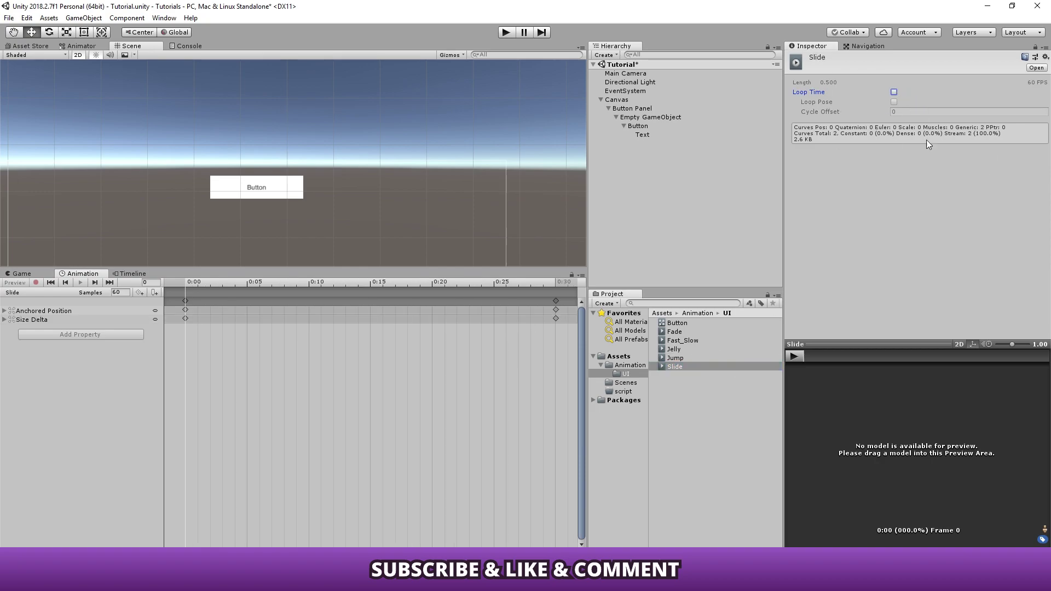
left_click(623, 125)
Duplicate the button holder once and set the Button Panel grid's Start Axis to Vertical.
left_click(624, 118)
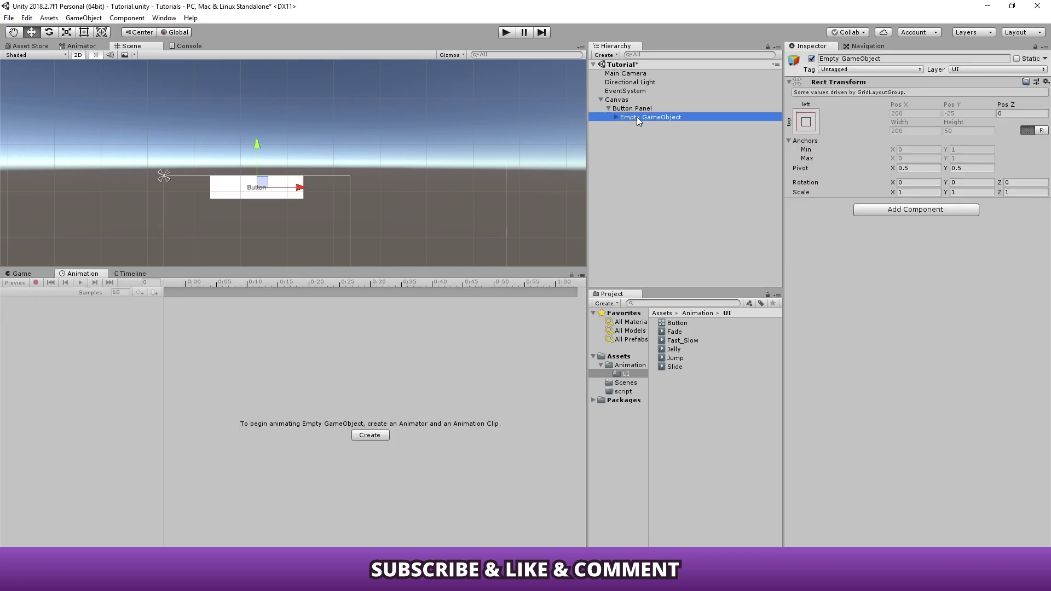
key("ctrl+d")
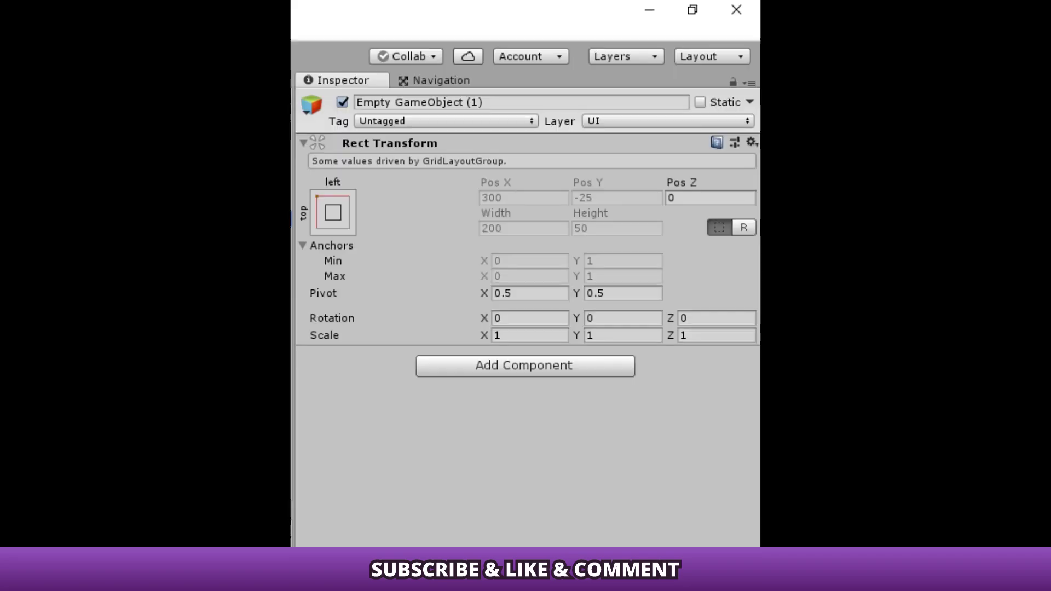
left_click(643, 113)
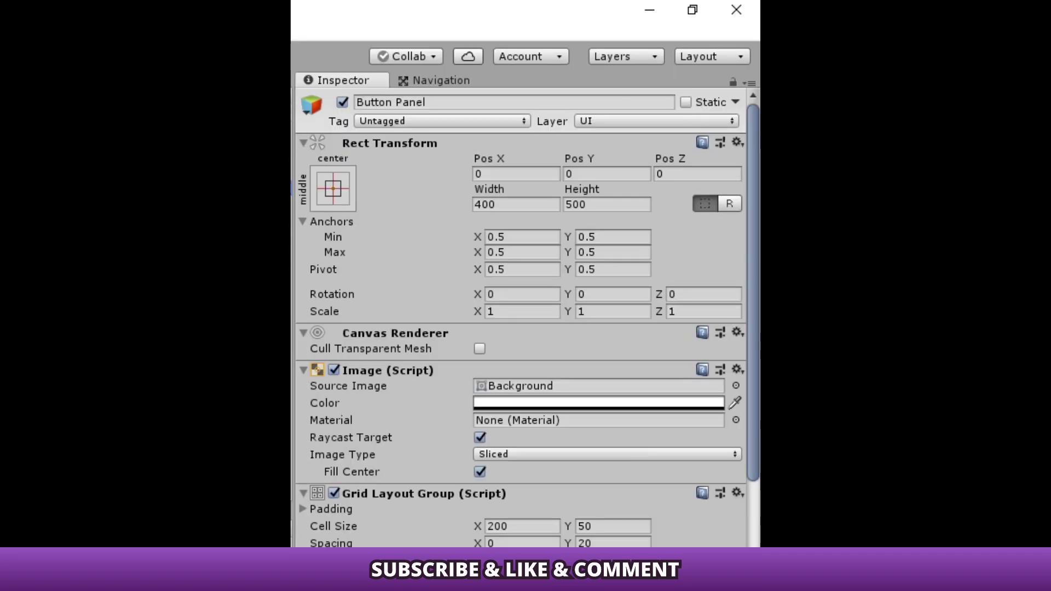
scroll(345, 432, "down", 2)
left_click(512, 463)
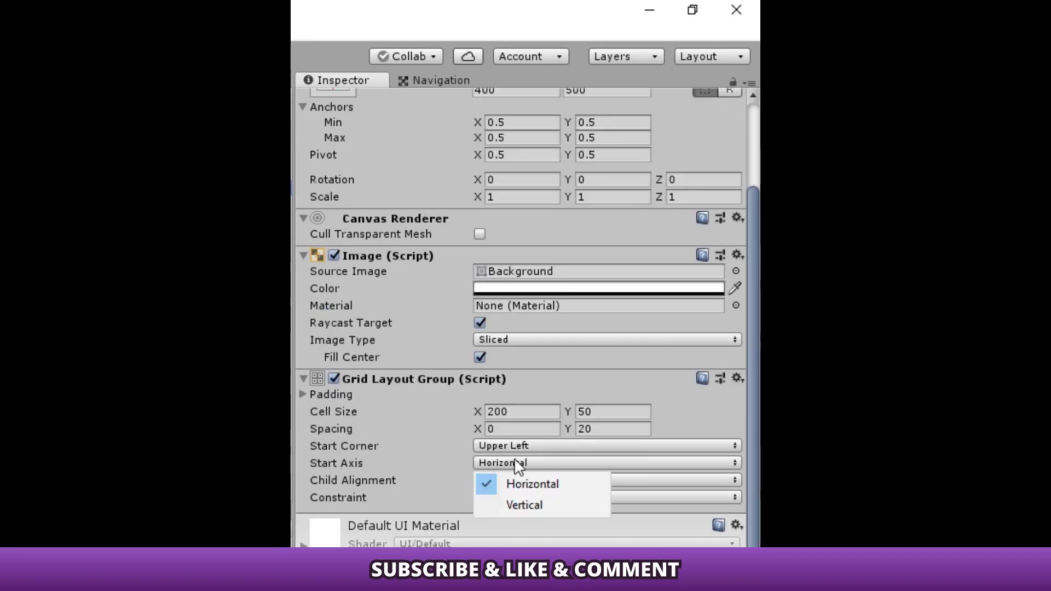
left_click(529, 504)
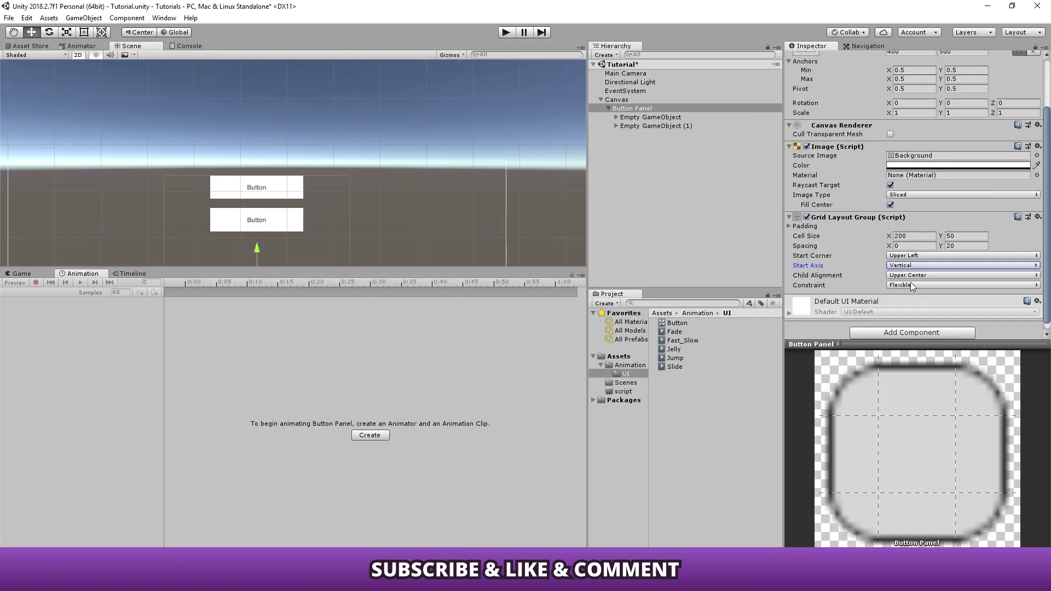
Duplicate the holder three more times to make five button holders.
left_click(636, 127)
key("ctrl+d")
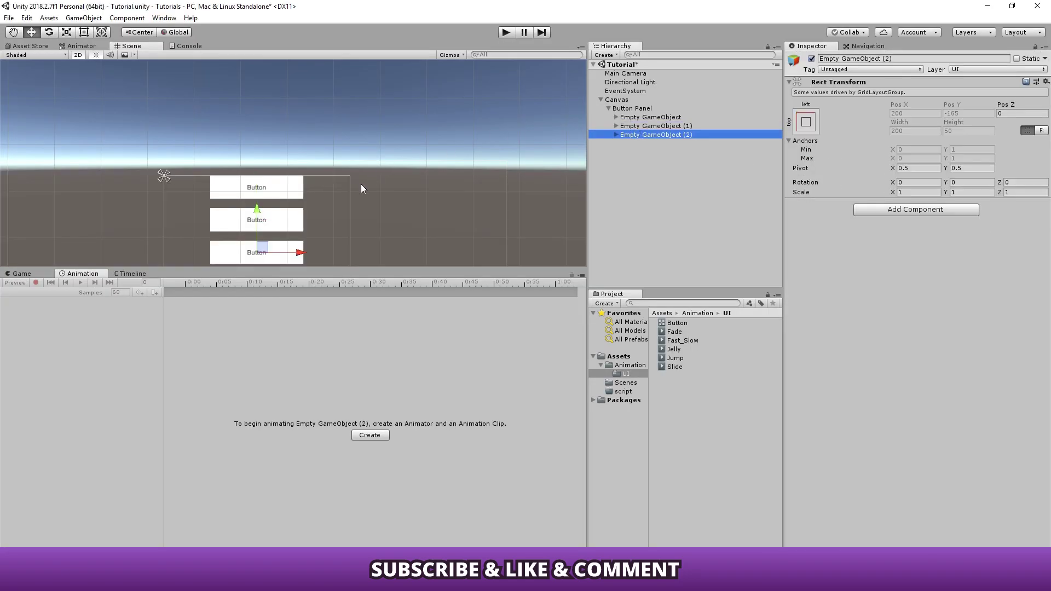
key("f")
key("ctrl+d")
key("f")
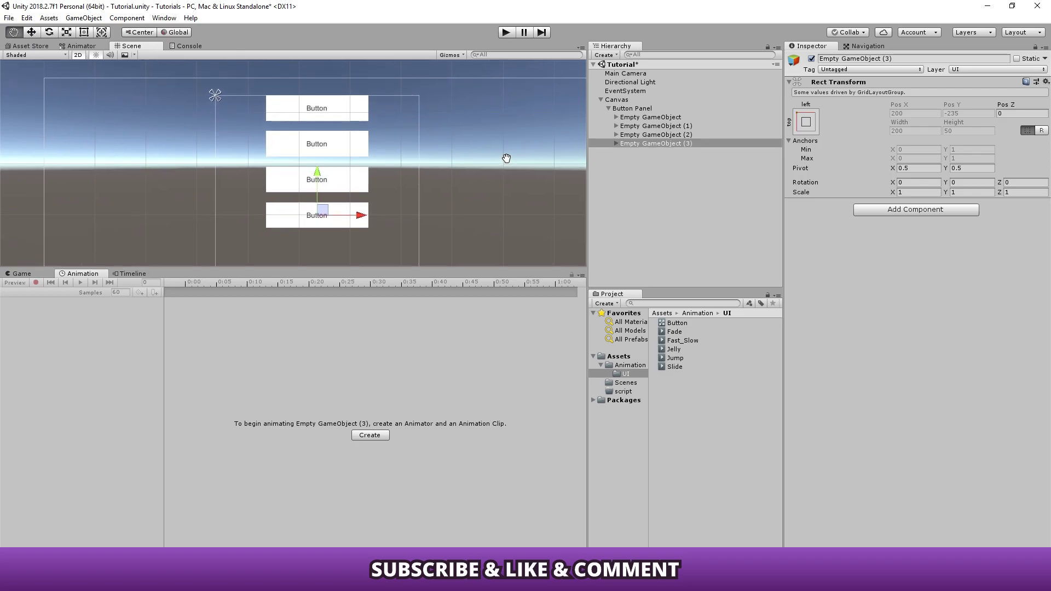
key("ctrl+d")
key("f")
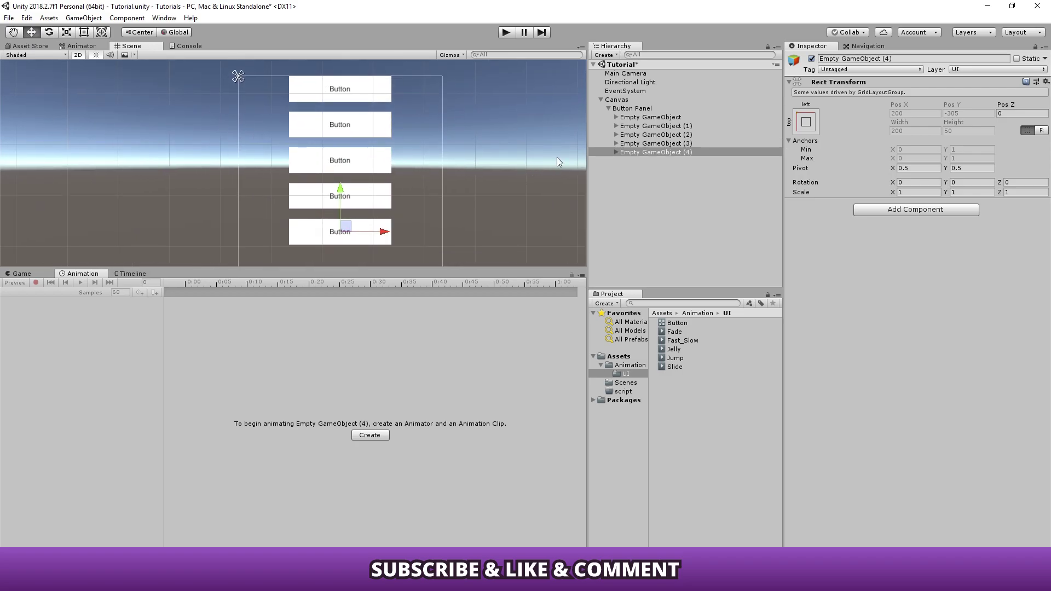
Expand all five holders to reveal their Buttons and bring up the Animator graph.
left_click(624, 117)
left_click(616, 117)
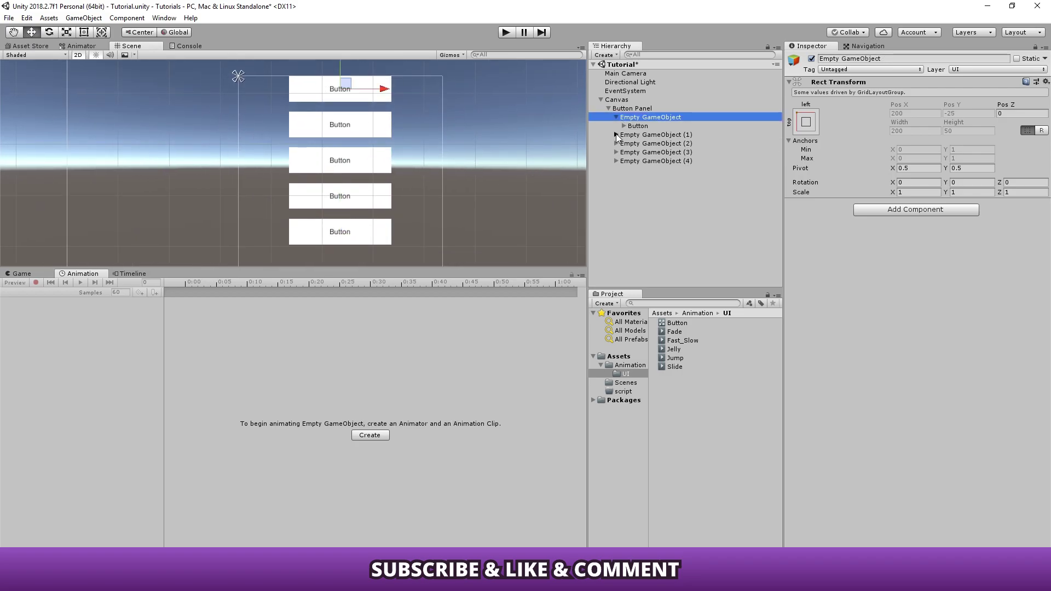
left_click(616, 134)
left_click(616, 151)
left_click(616, 169)
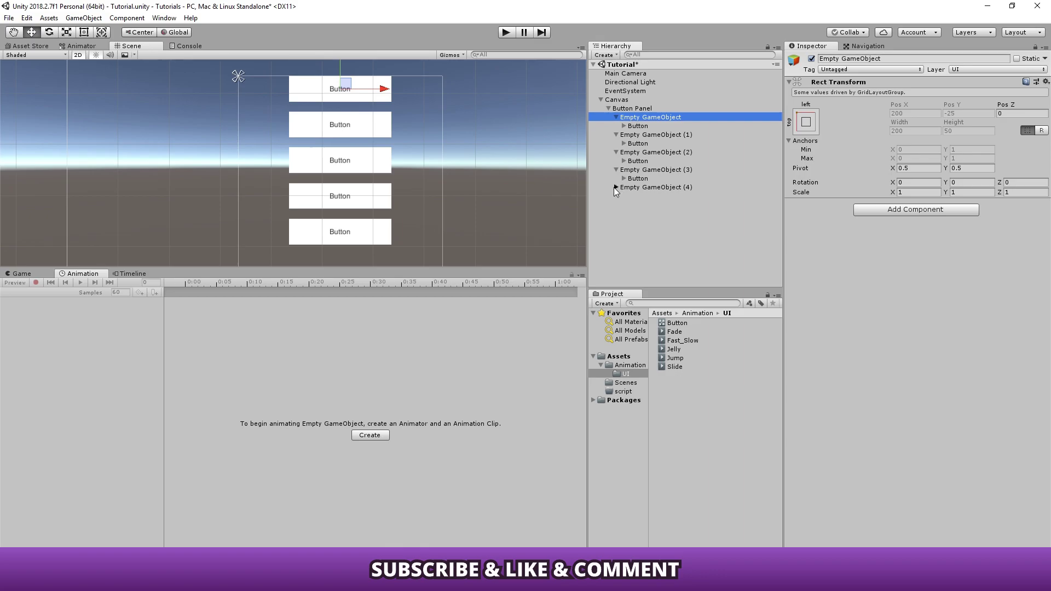
left_click(615, 186)
middle_click_drag(382, 207, 420, 212)
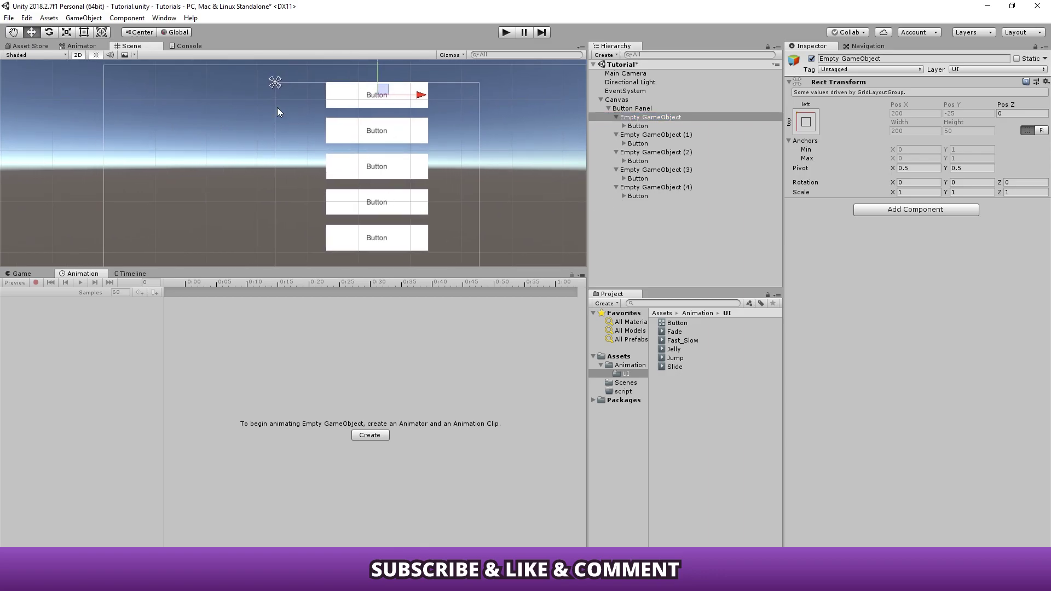
left_click(77, 47)
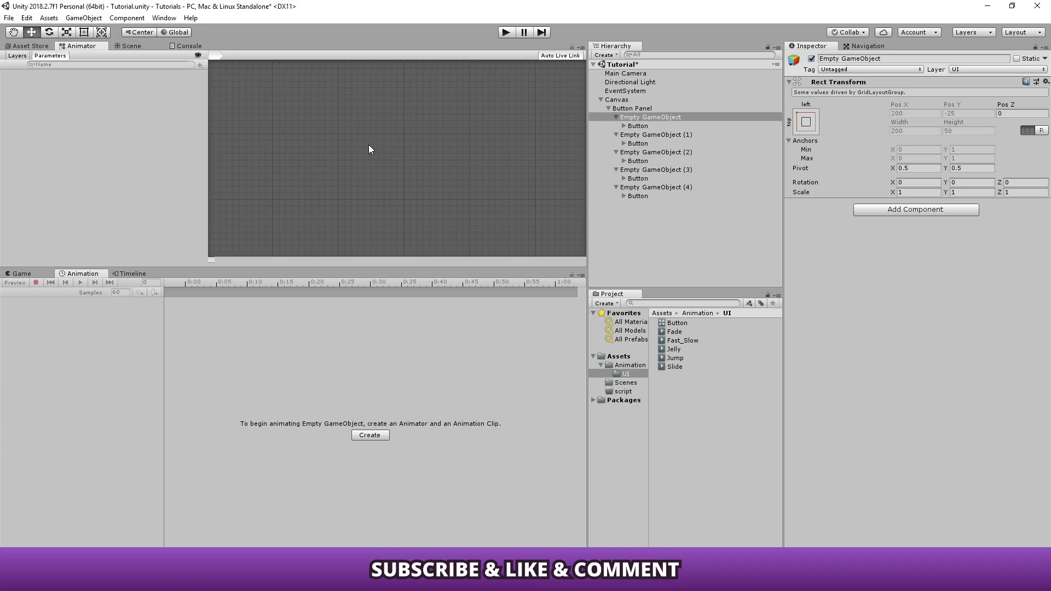
Select the first Button and add a trigger parameter named Pressed.
left_click(635, 126)
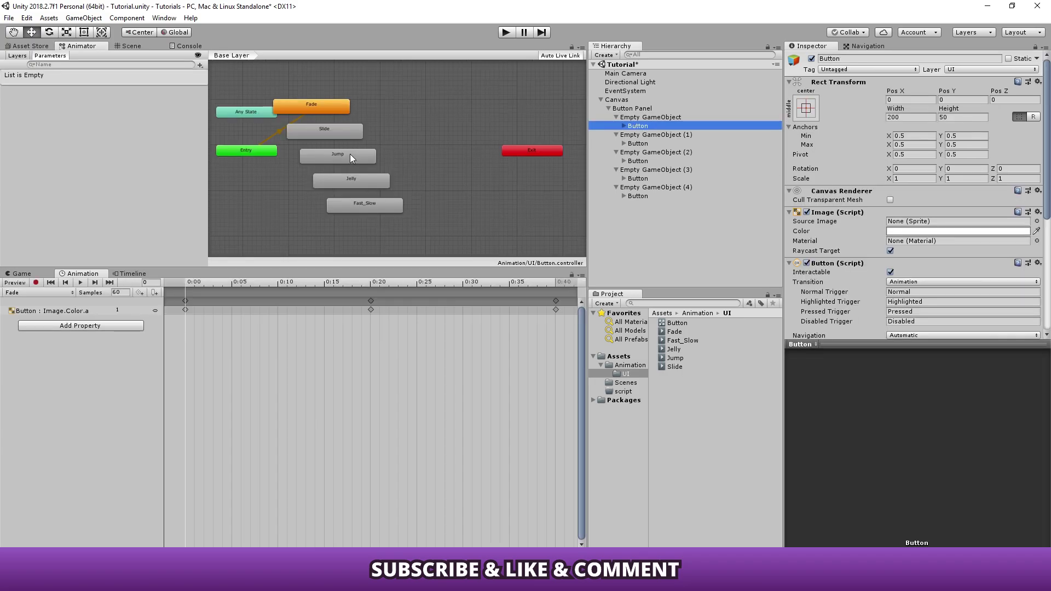
scroll(350, 153, "up", 3)
scroll(369, 189, "up", 2)
left_click(200, 66)
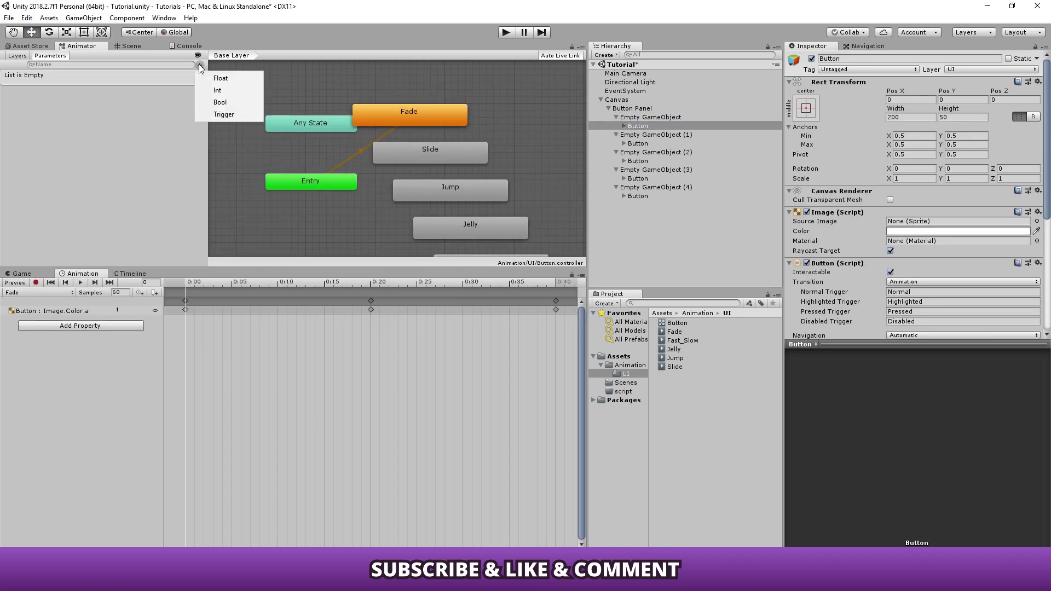
left_click(235, 115)
type("Pressed")
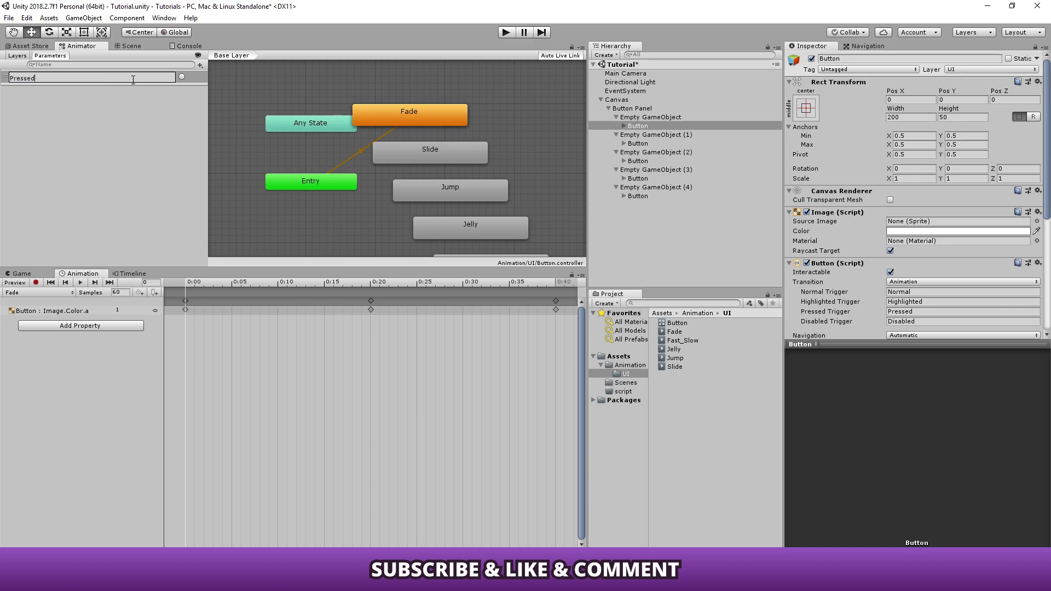
key("Return")
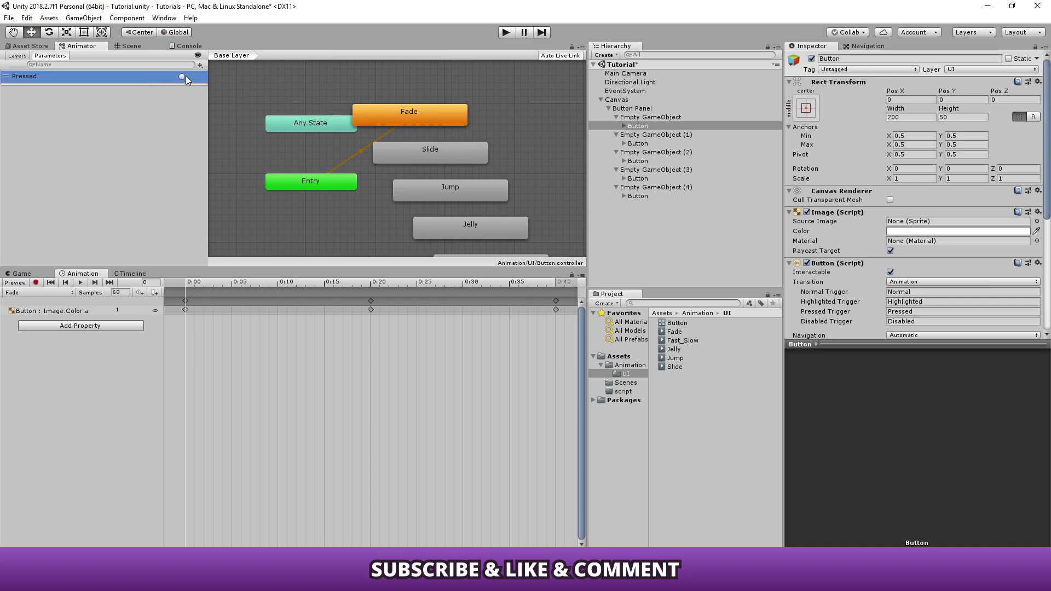
Add trigger parameters Pressed 1 and Pressed 2.
left_click(200, 65)
left_click(225, 114)
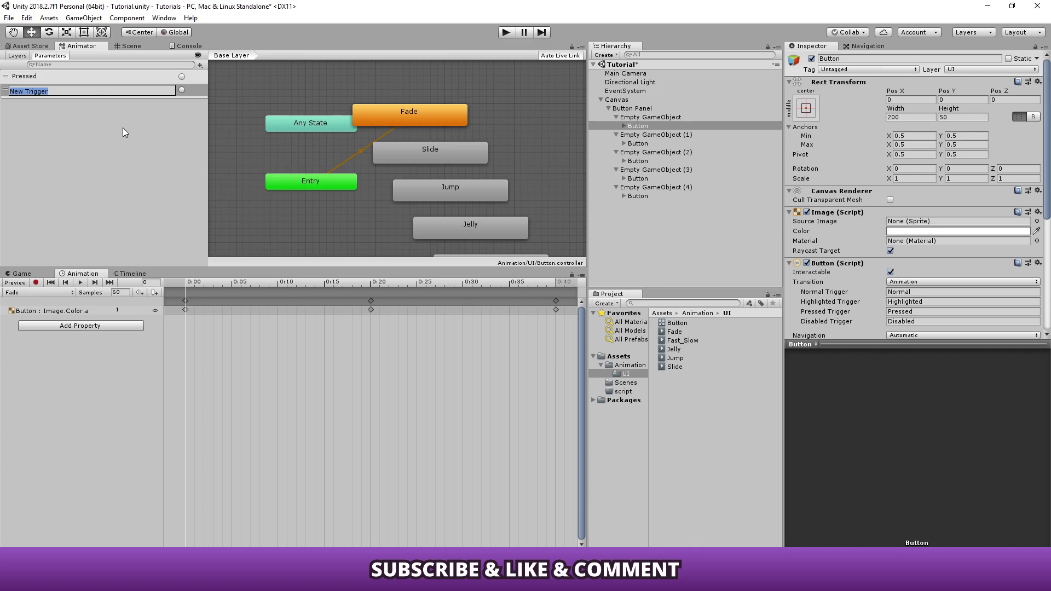
type("Pressed")
key("Return")
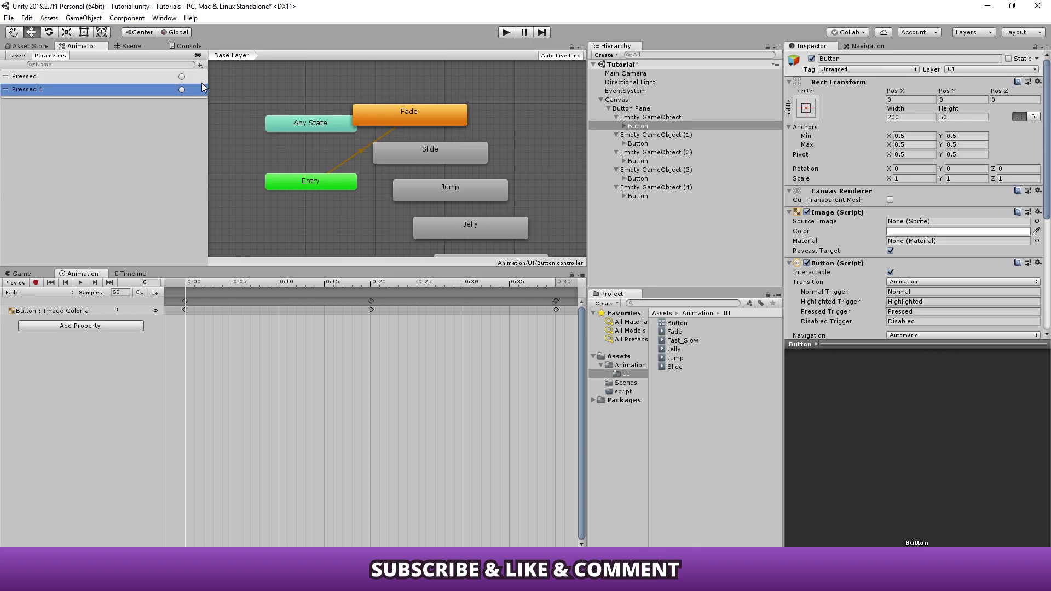
left_click(200, 65)
left_click(237, 115)
type("Pressed 2")
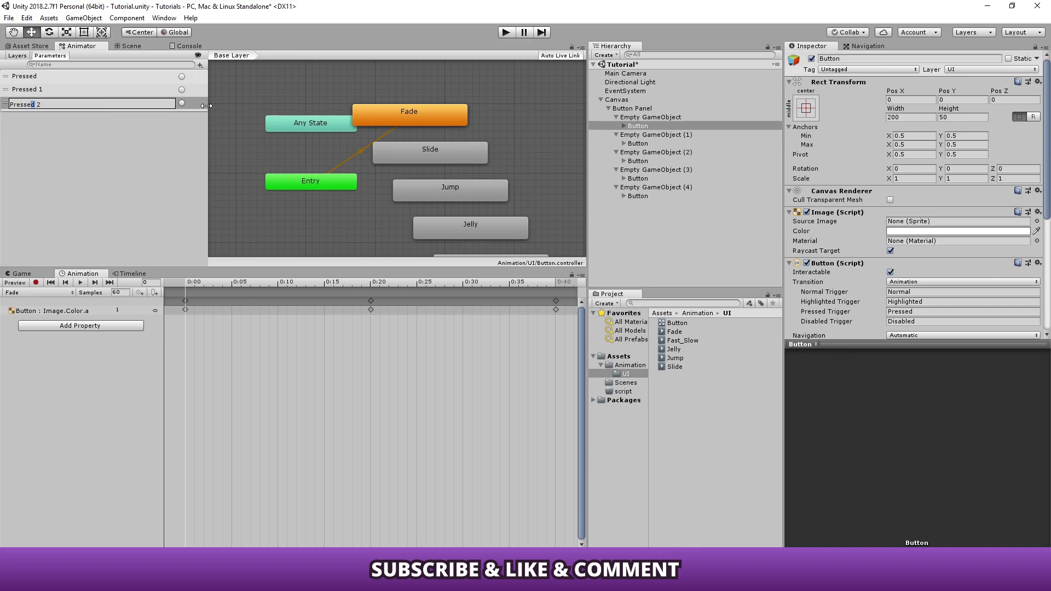
key("shift+Left")
key("shift+Left")
key("shift+Left")
key("Return")
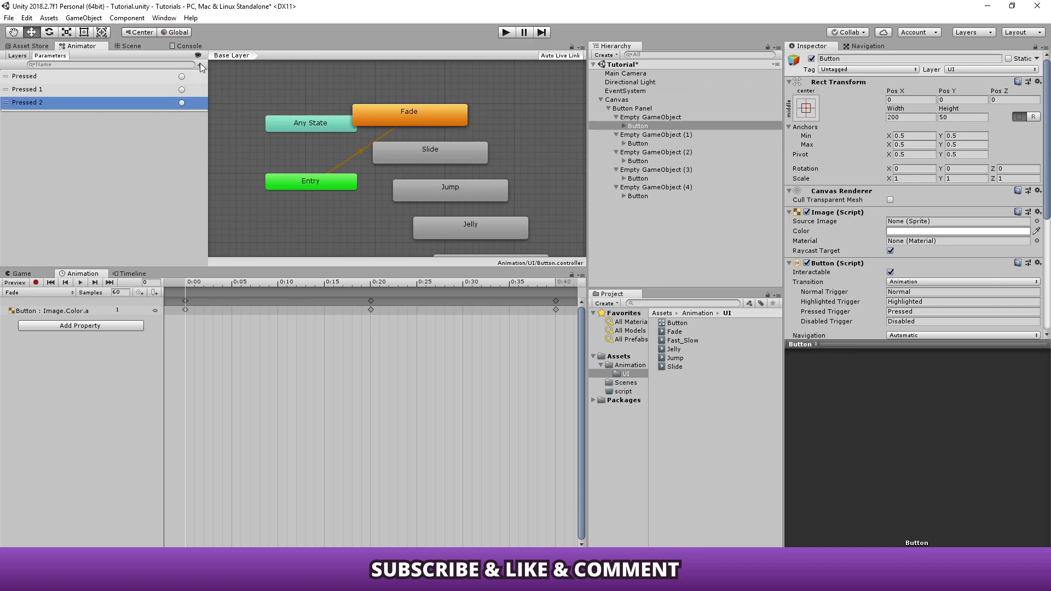
Add trigger parameters Pressed 3 and Pressed 4.
left_click(199, 65)
left_click(230, 115)
type("Pressed")
left_click(96, 154)
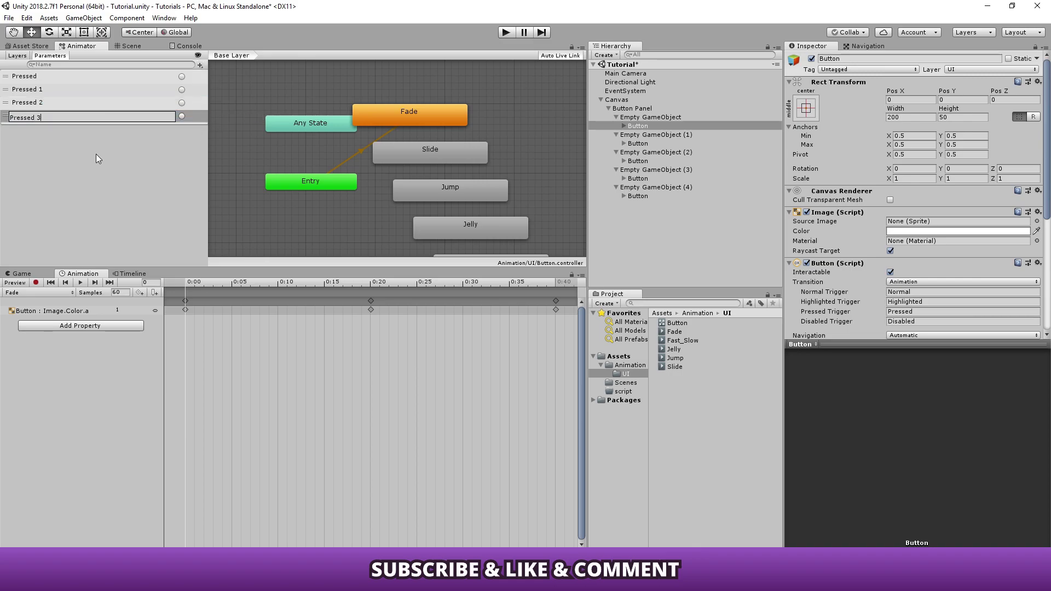
left_click(200, 64)
left_click(219, 114)
type("Pressed 4")
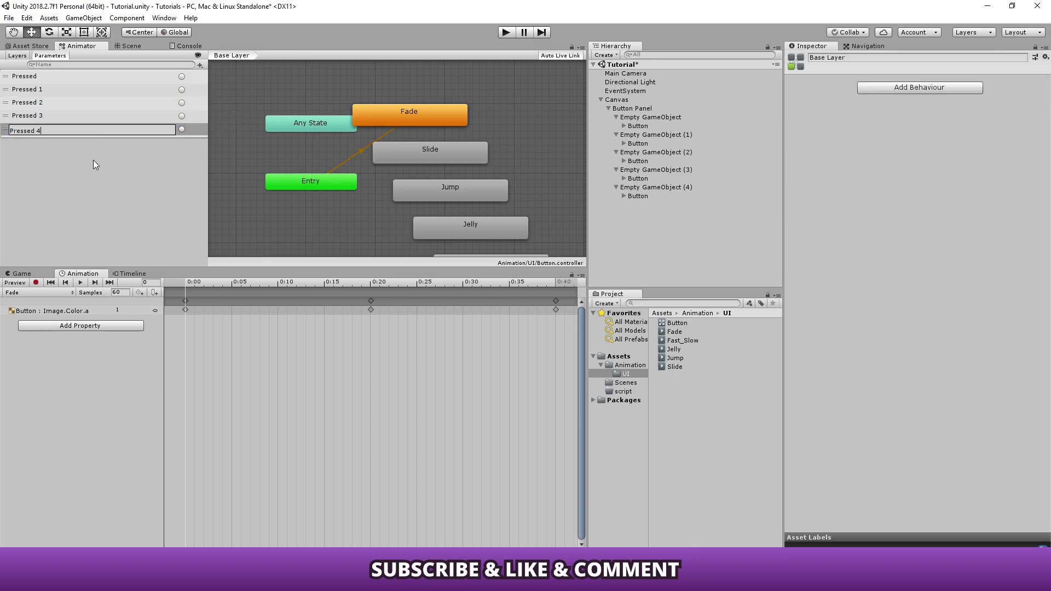
left_click(87, 165)
Line up the animation states in a column, add a new EMPTY state below Entry, and make it the default.
left_click_drag(388, 114, 274, 66)
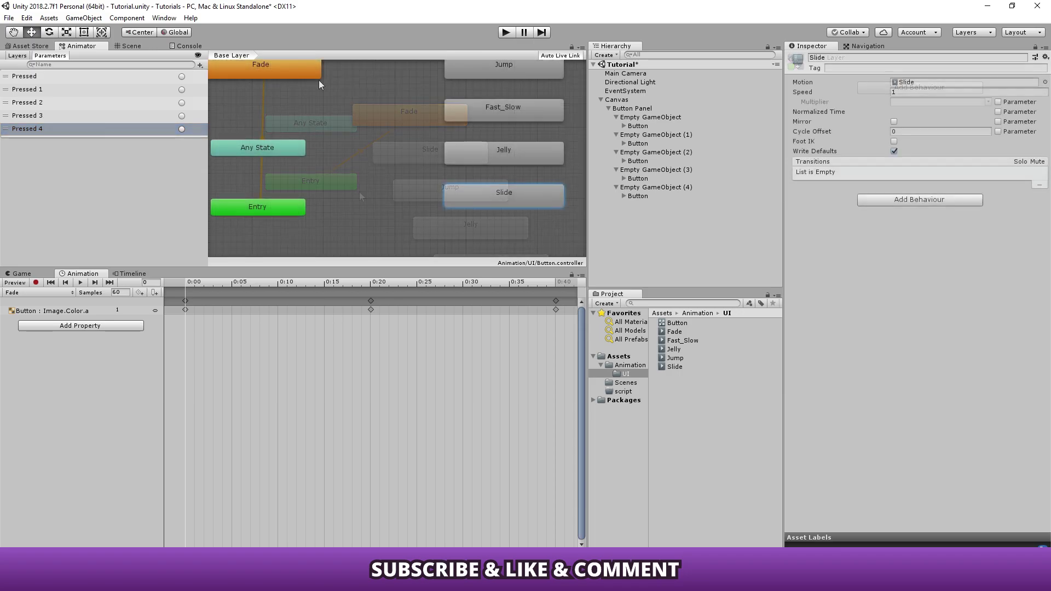
left_click_drag(284, 108, 492, 80)
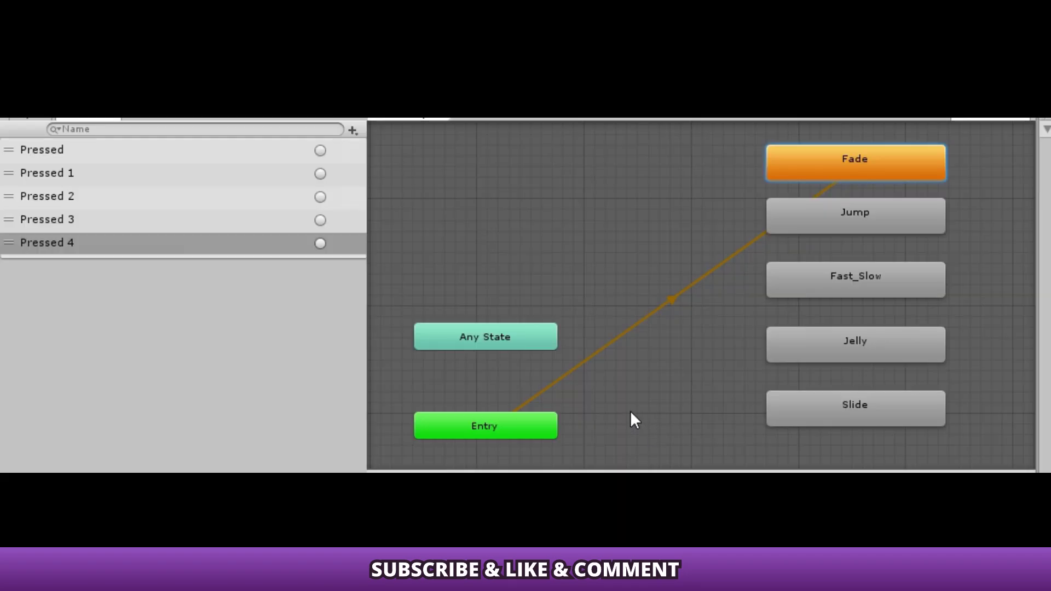
right_click(356, 223)
mouse_move(465, 227)
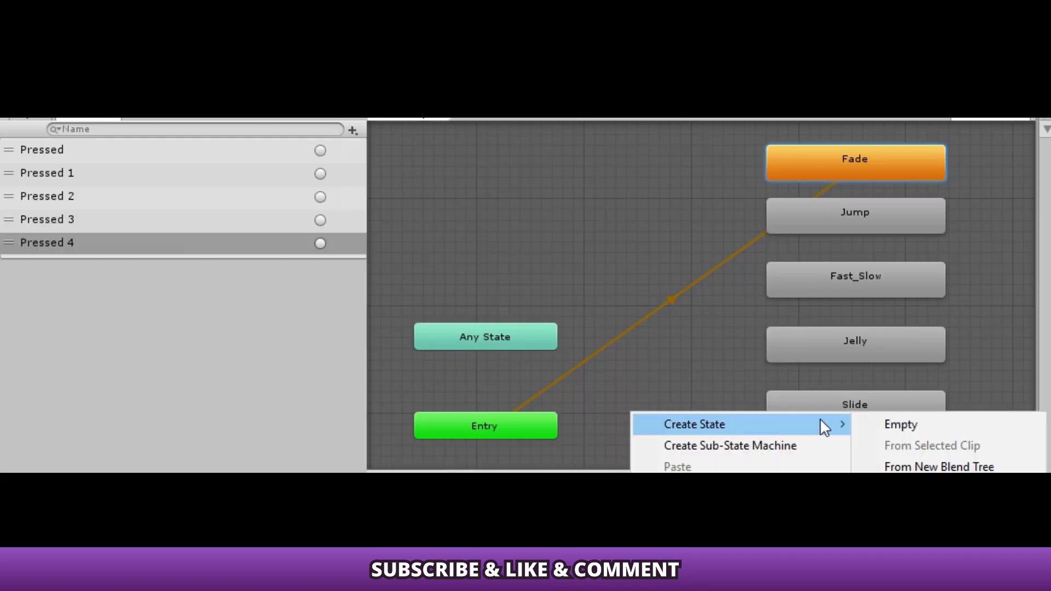
left_click(510, 232)
middle_click_drag(590, 391, 610, 332)
left_click_drag(726, 359, 638, 429)
right_click(633, 434)
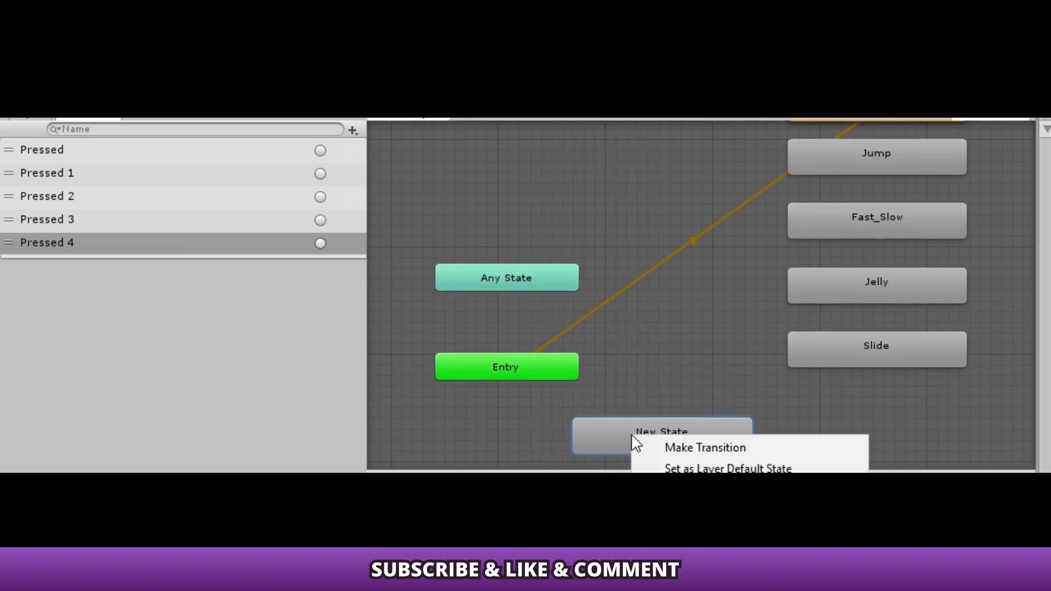
left_click(629, 444)
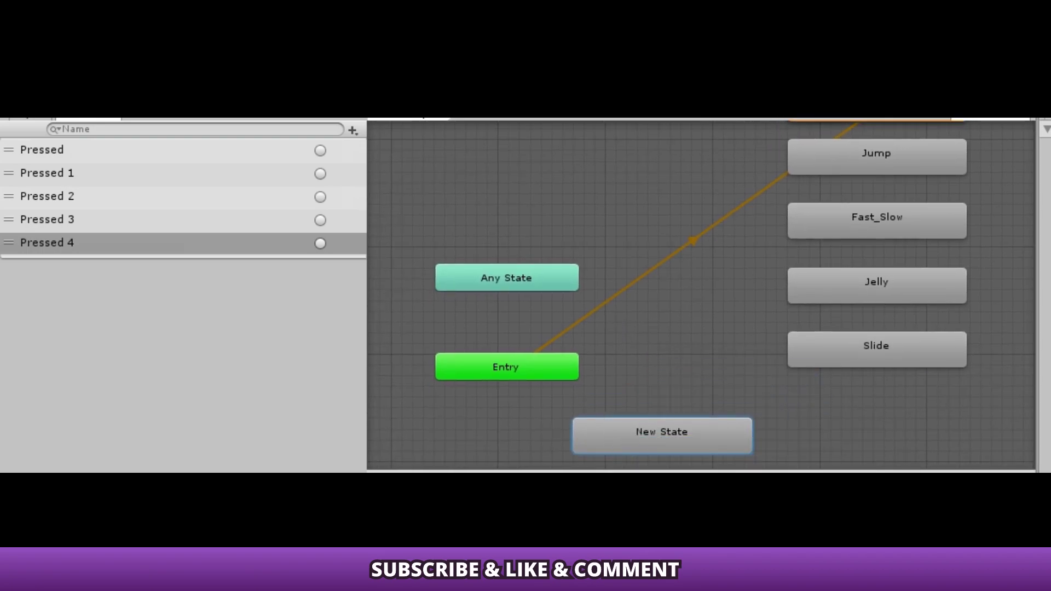
right_click(517, 363)
left_click(579, 404)
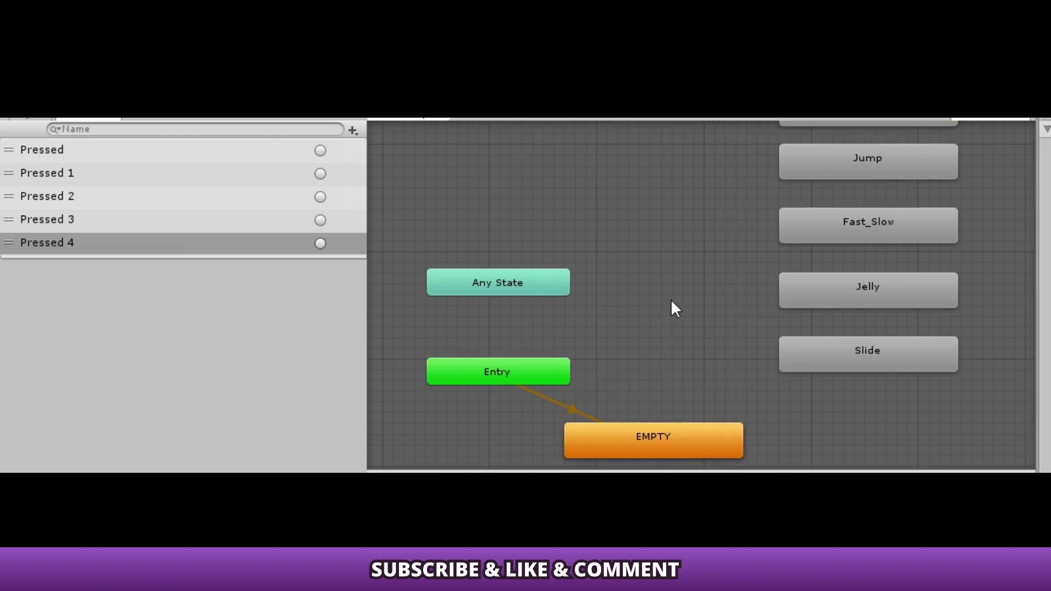
Make transitions from Any State to the Fade and Jump states.
right_click(479, 309)
left_click(566, 316)
mouse_move(691, 248)
middle_mouse_down()
mouse_move(657, 301)
mouse_move(628, 286)
middle_mouse_up()
left_click(731, 172)
right_click(446, 346)
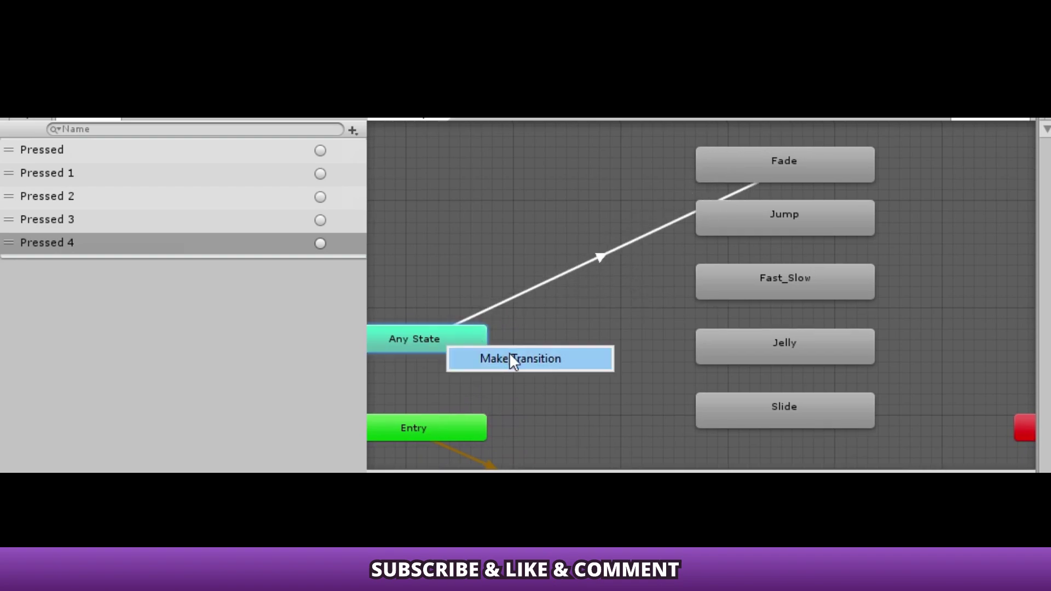
left_click(511, 359)
left_click(774, 218)
Make transitions from Any State to the Fast_Slow, Jelly and Slide states.
right_click(442, 333)
left_click(513, 338)
left_click(779, 278)
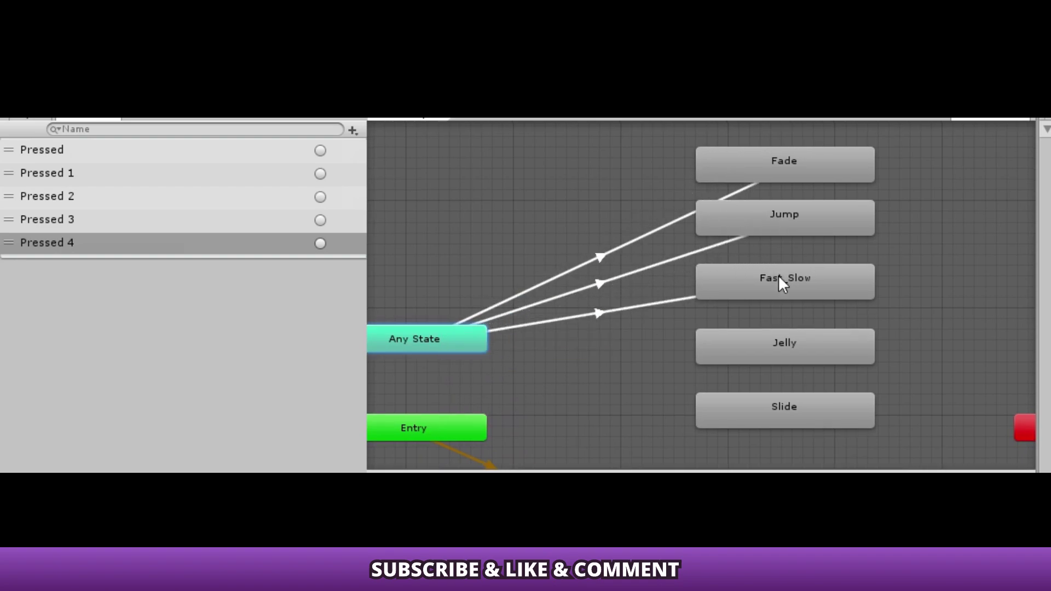
right_click(409, 344)
left_click(481, 357)
left_click(769, 357)
right_click(432, 346)
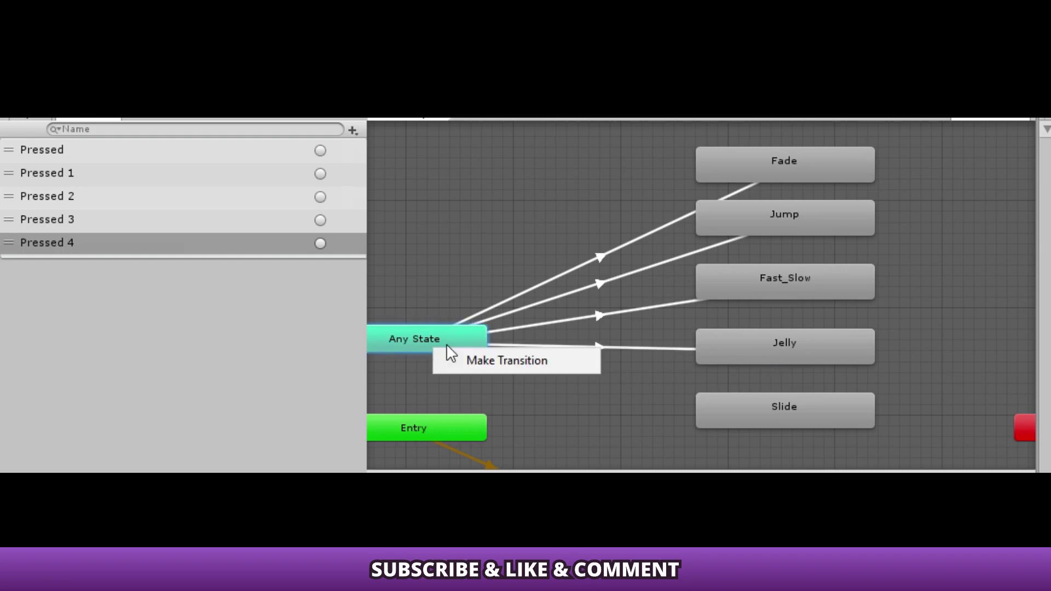
left_click(504, 359)
left_click(793, 415)
left_click(599, 255)
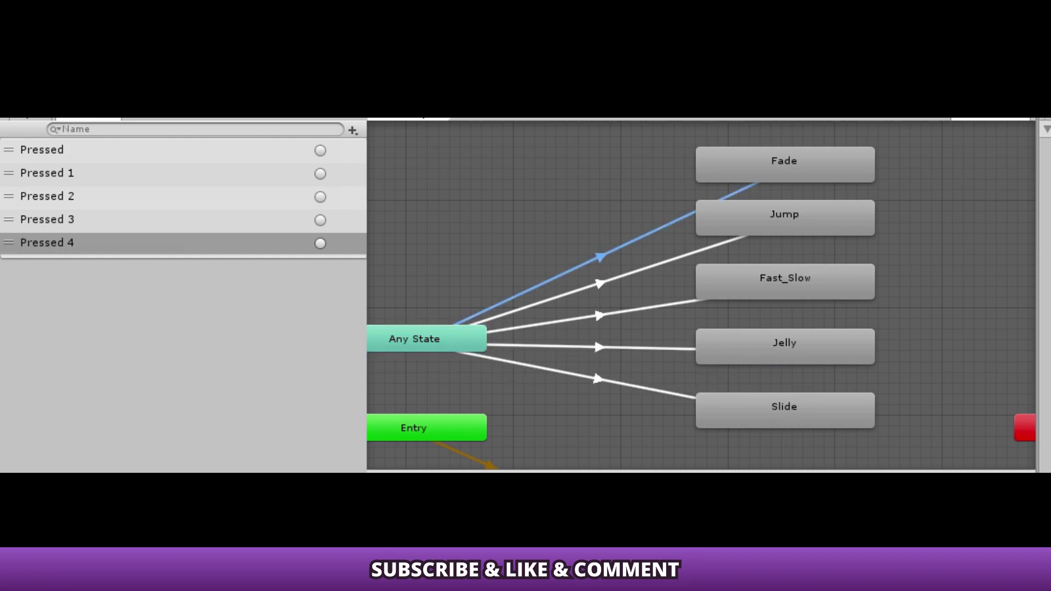
left_click(786, 212)
left_click(642, 269)
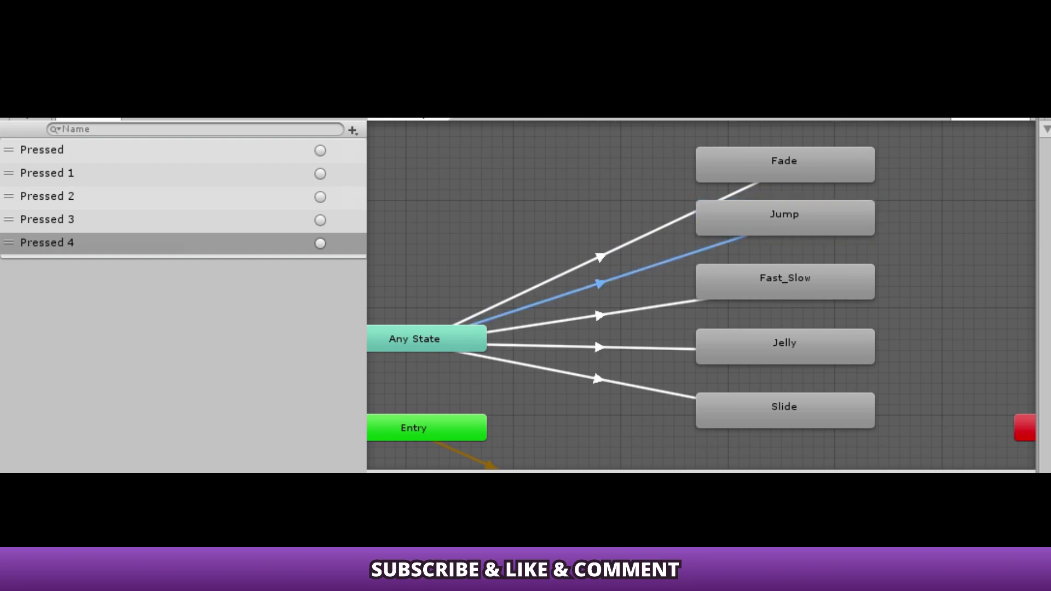
left_click(630, 308)
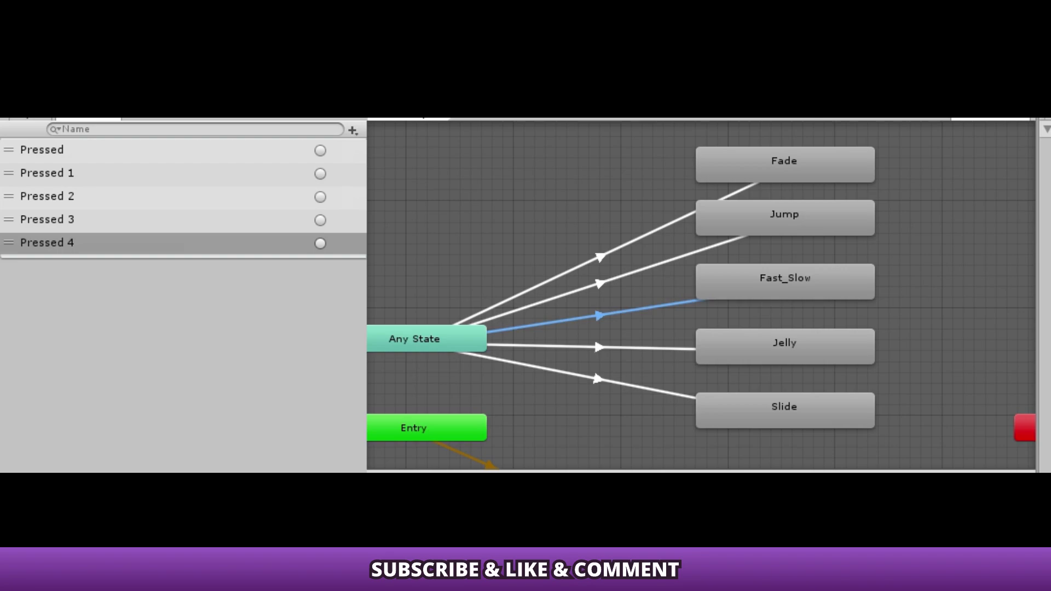
left_click(615, 348)
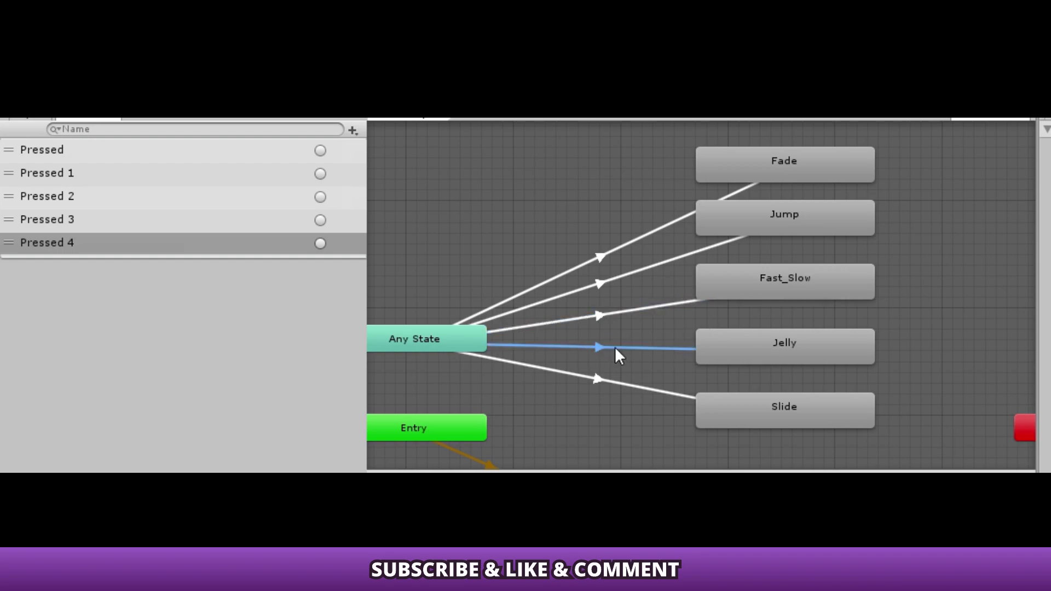
left_click(608, 382)
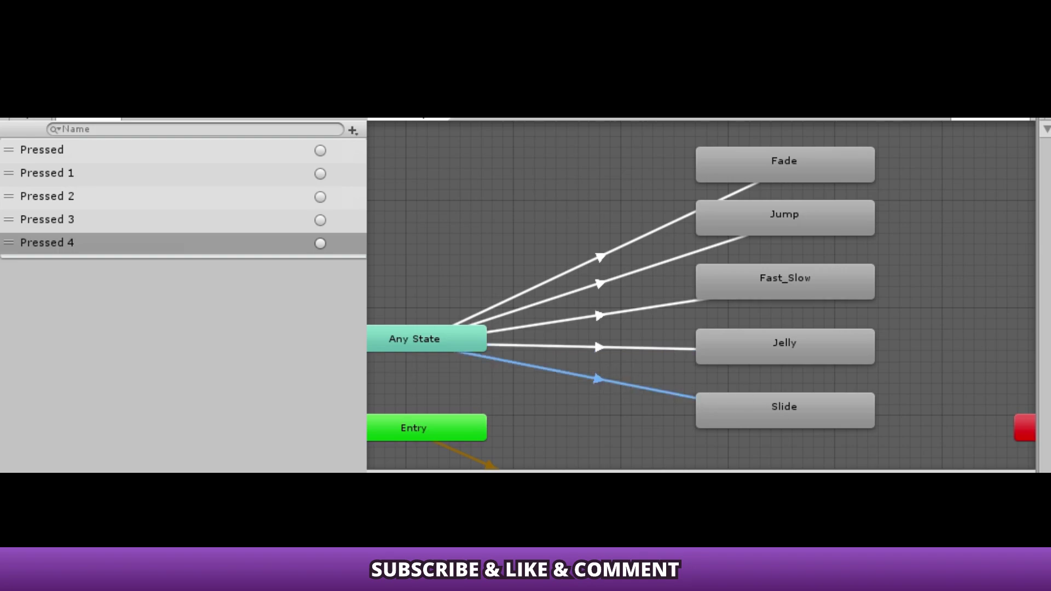
Add transitions from the Slide and Jelly states back to EMPTY.
right_click(825, 404)
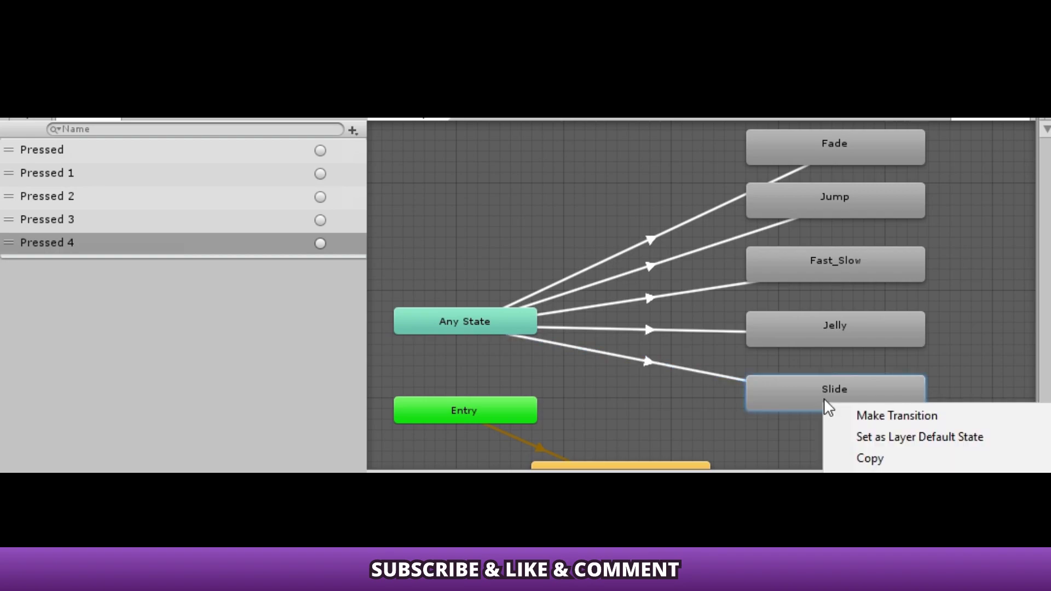
left_click(872, 416)
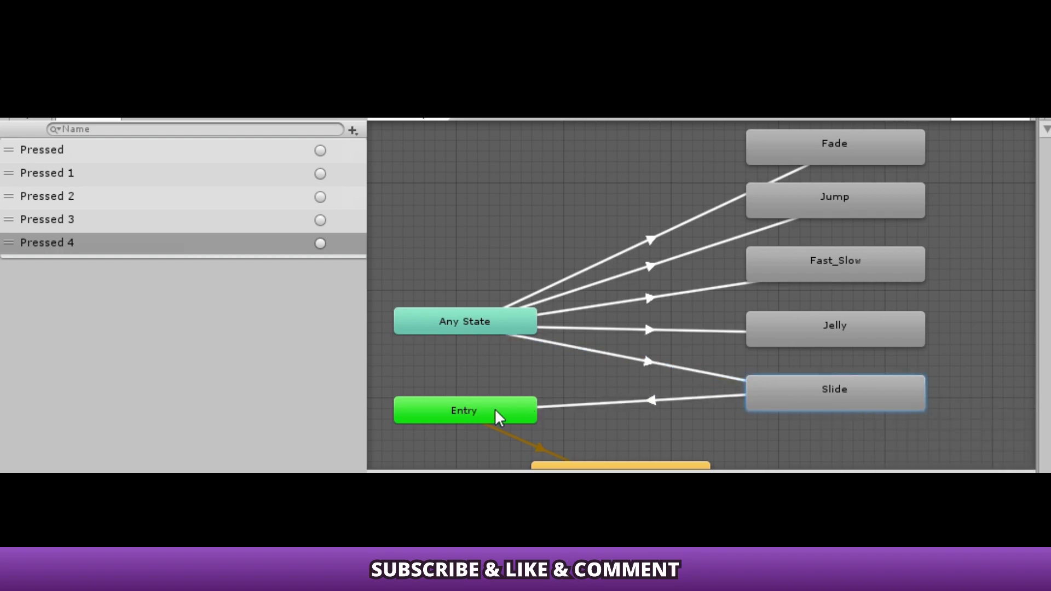
right_click(791, 390)
left_click(835, 402)
scroll(648, 418, "down", 1)
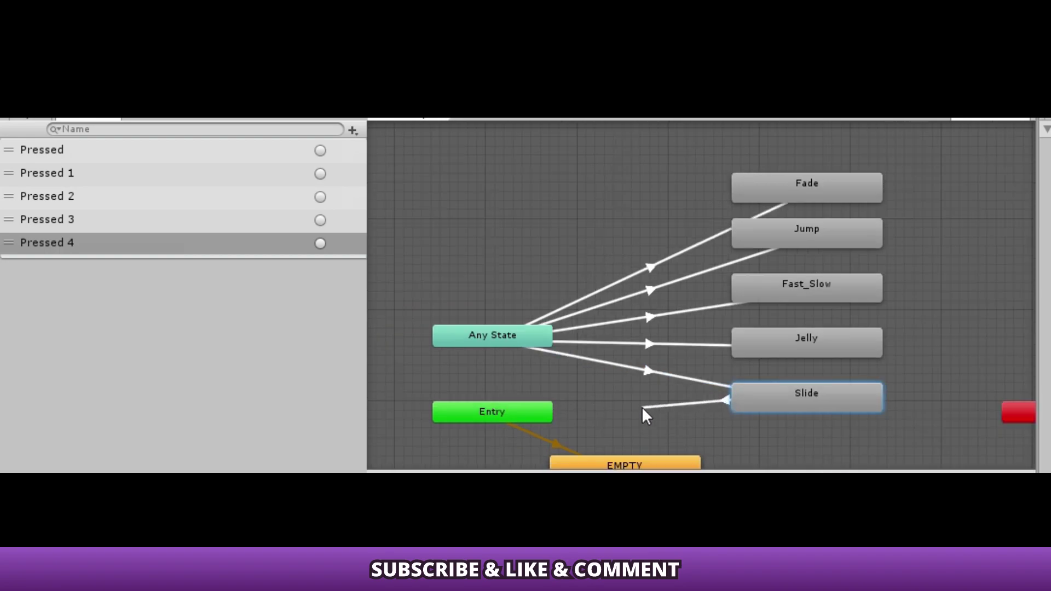
left_click(627, 432)
right_click(798, 310)
left_click(872, 320)
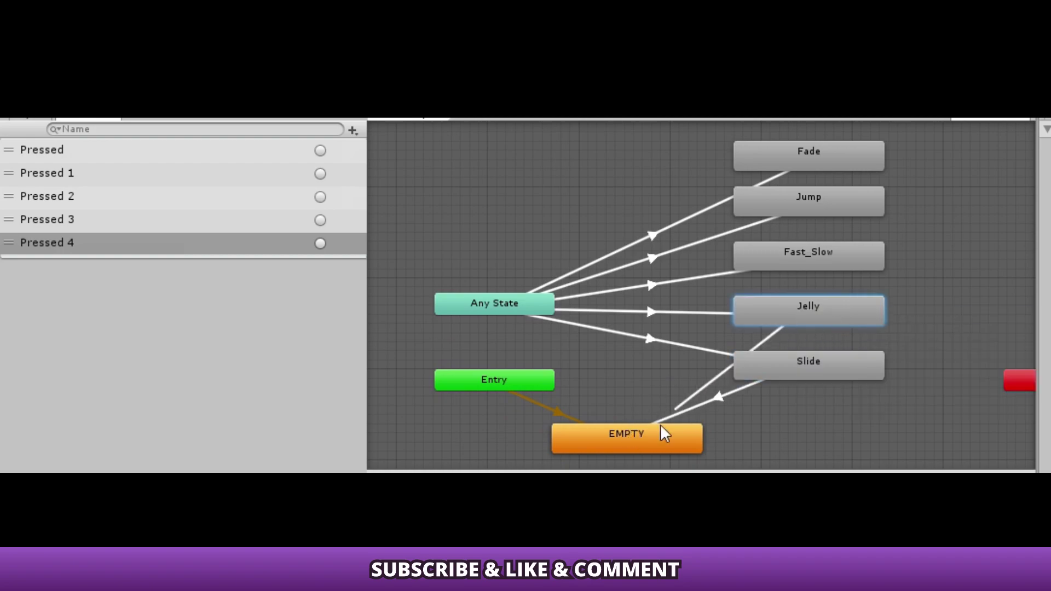
left_click(662, 432)
Add transitions from Fast_Slow, Jump and Fade back to EMPTY, then select the first Button.
right_click(793, 253)
left_click(855, 265)
left_click(617, 430)
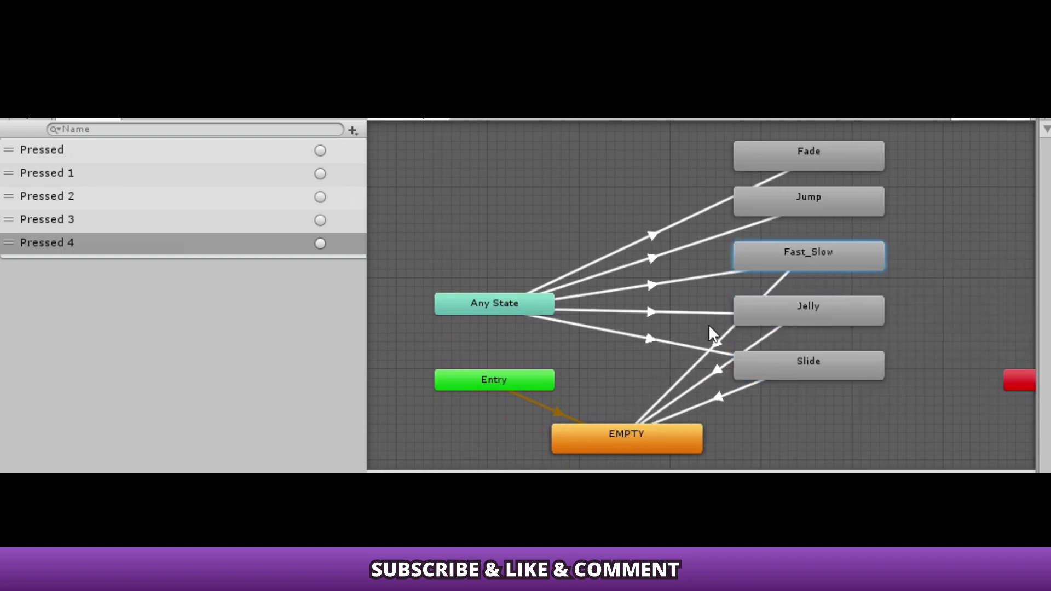
right_click(810, 200)
left_click(854, 211)
left_click(635, 432)
right_click(817, 148)
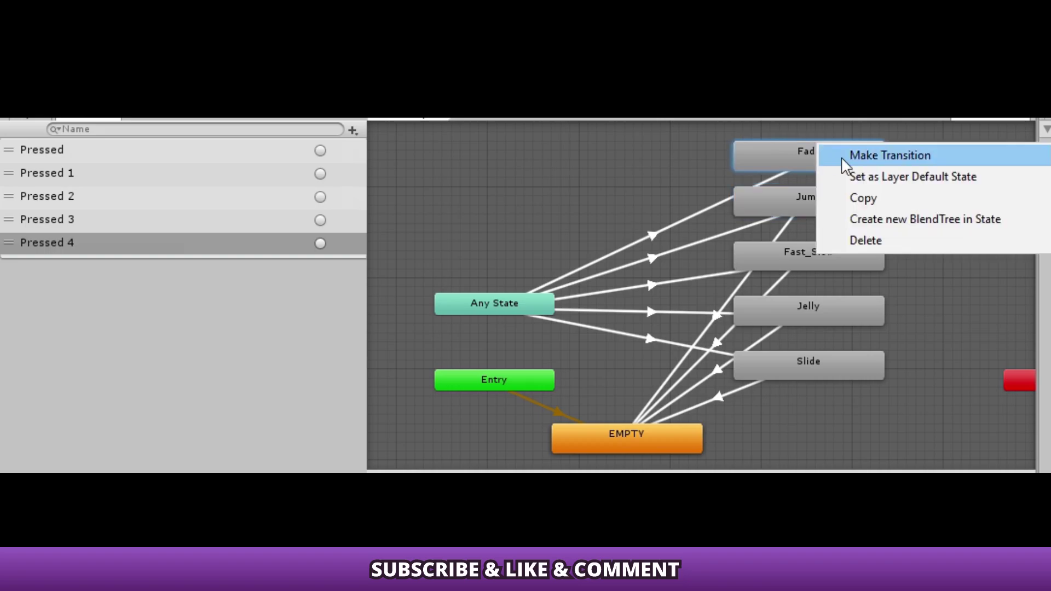
left_click(853, 155)
left_click(614, 432)
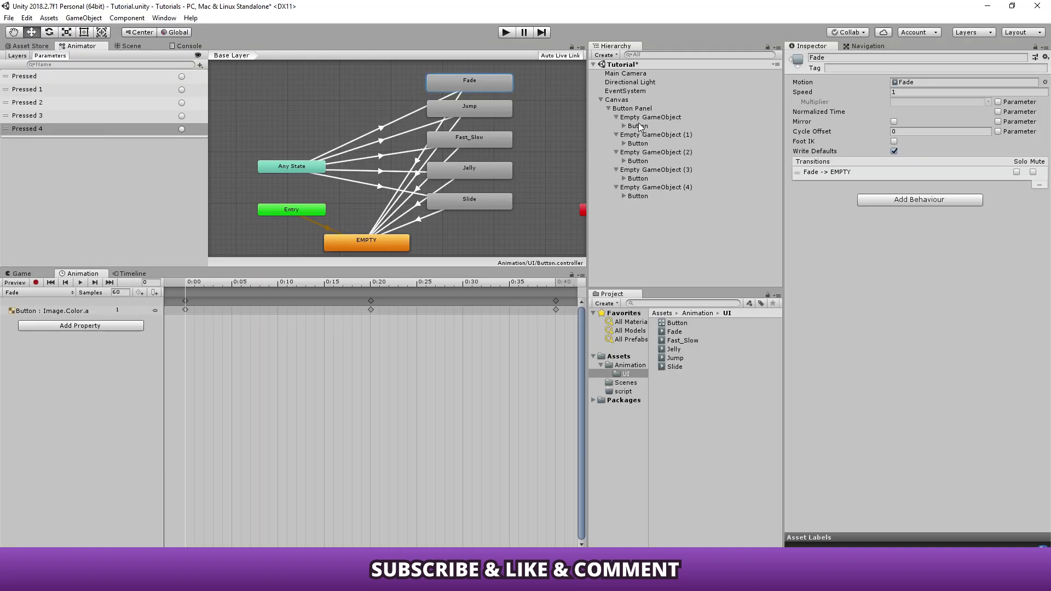
left_click(272, 142)
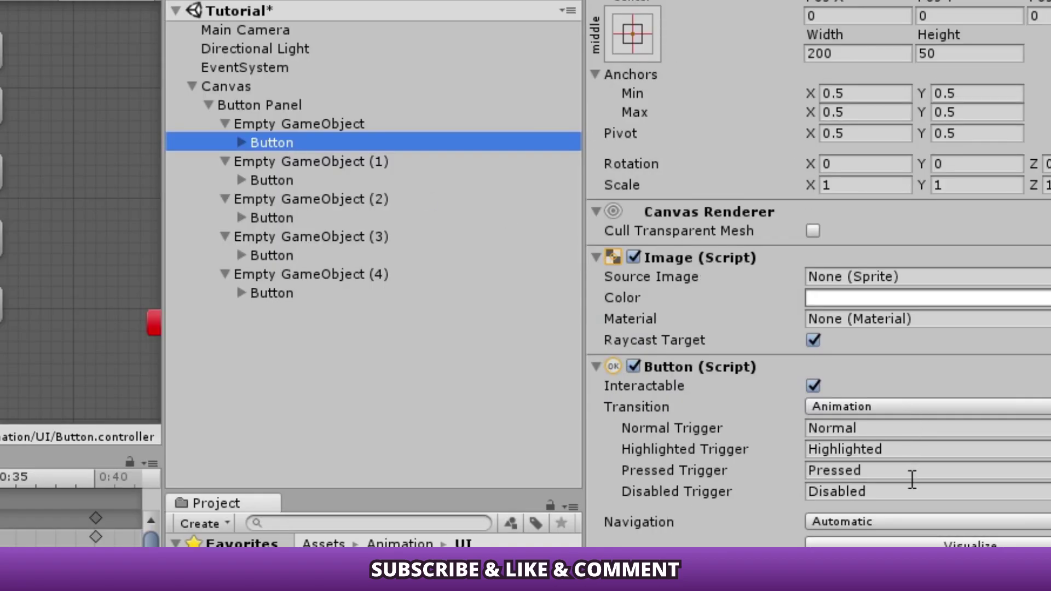
Append 1, 2, 3 and 4 to the Pressed Trigger of Buttons two through five.
left_click(919, 472)
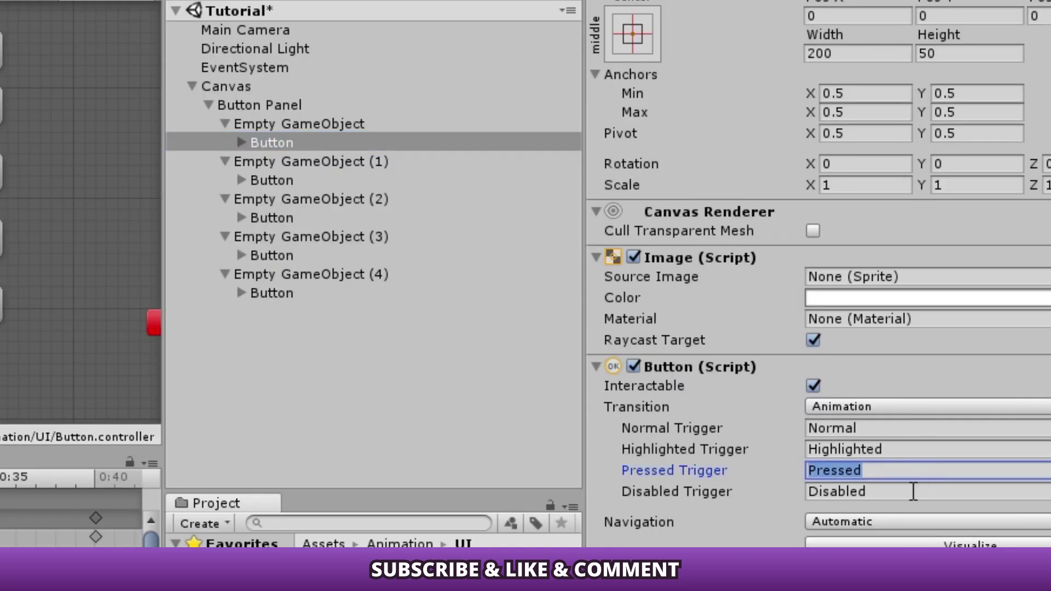
left_click(310, 181)
left_click(901, 471)
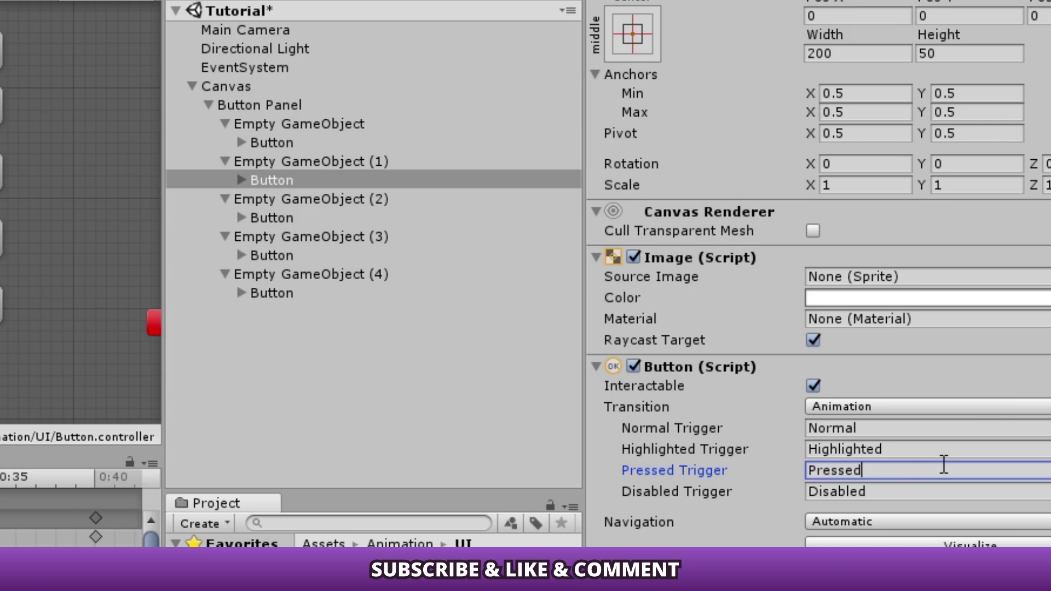
type(" 1")
left_click(302, 217)
left_click(918, 472)
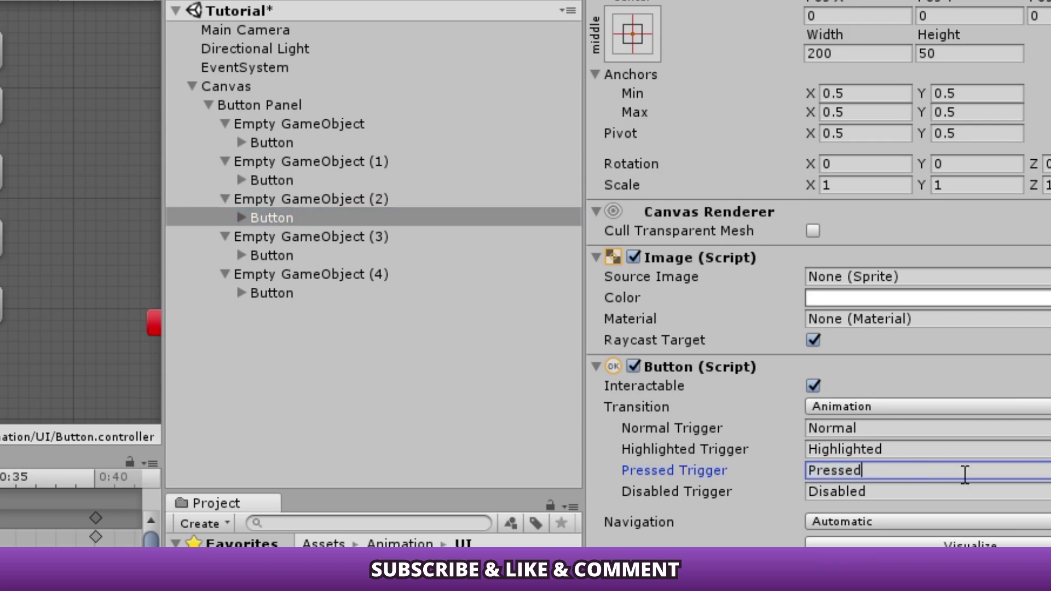
type("2")
left_click(274, 256)
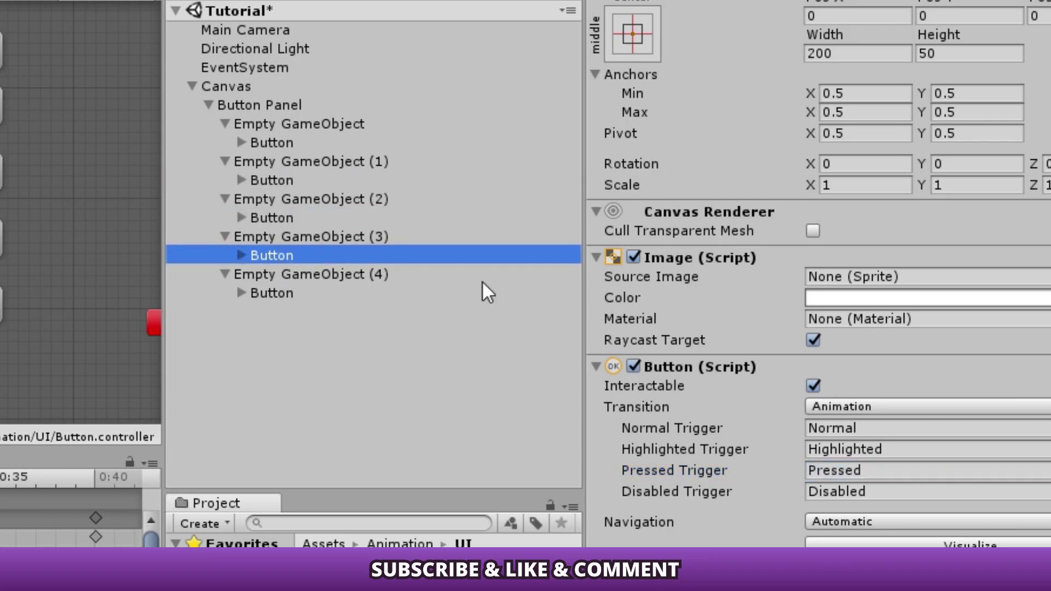
left_click(905, 472)
type("3")
left_click(281, 292)
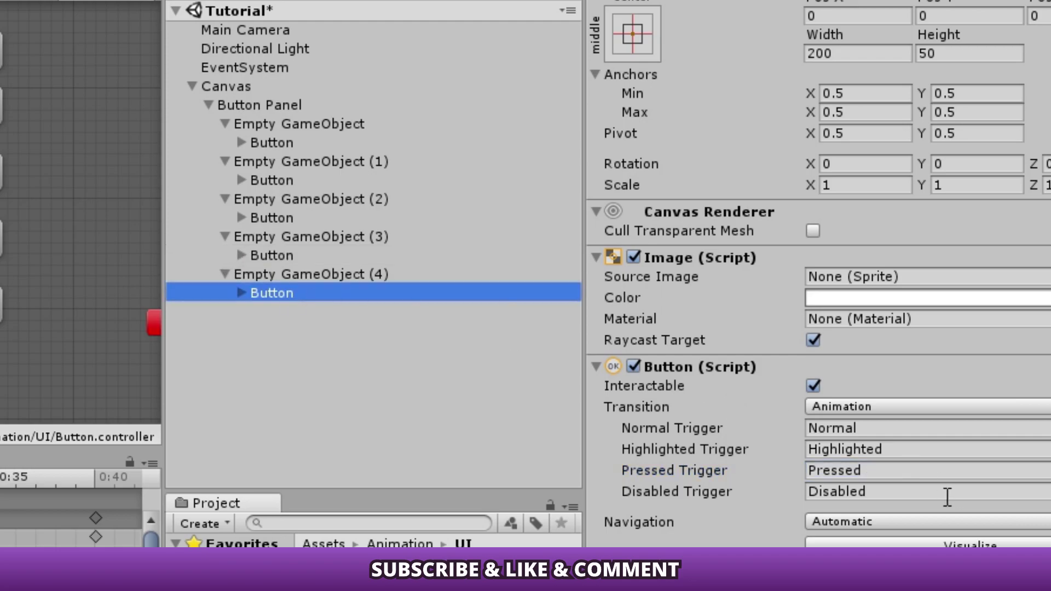
left_click(962, 470)
type("4")
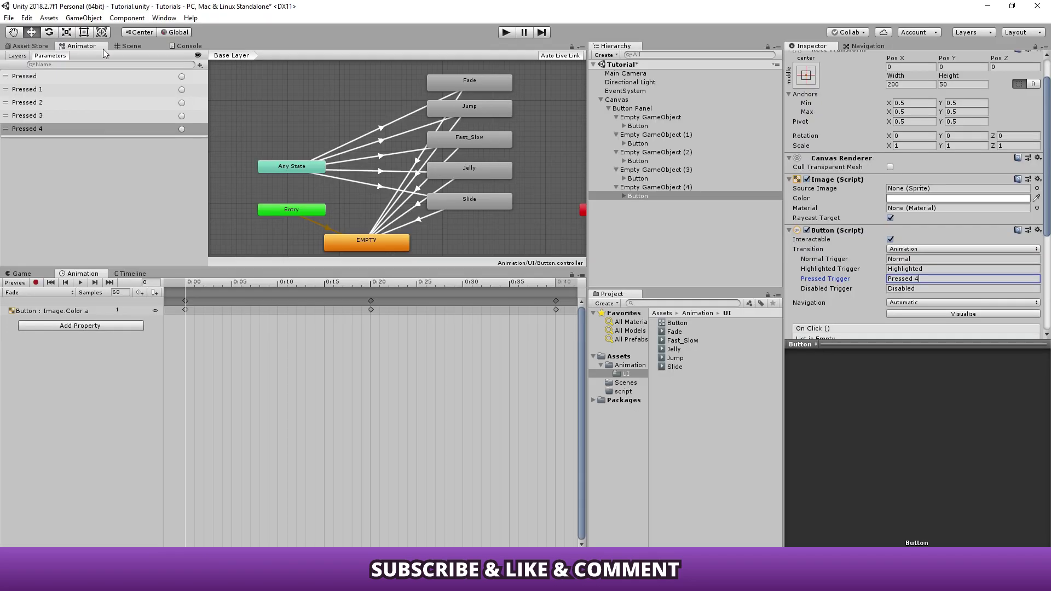
left_click(132, 47)
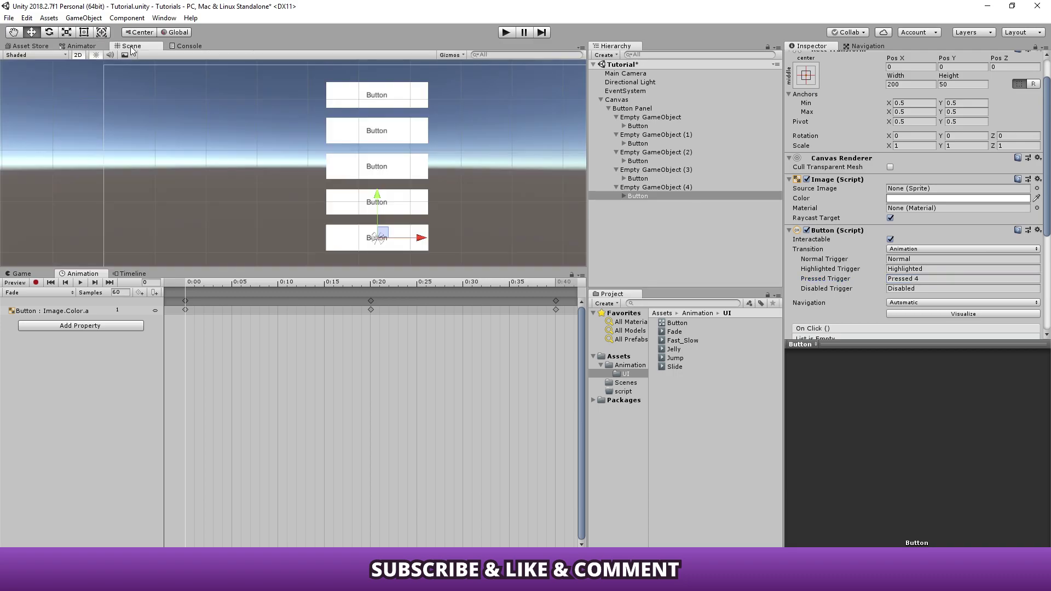
Enter Play mode and press each of the five buttons, top to bottom and back, to test their animations.
left_click(500, 33)
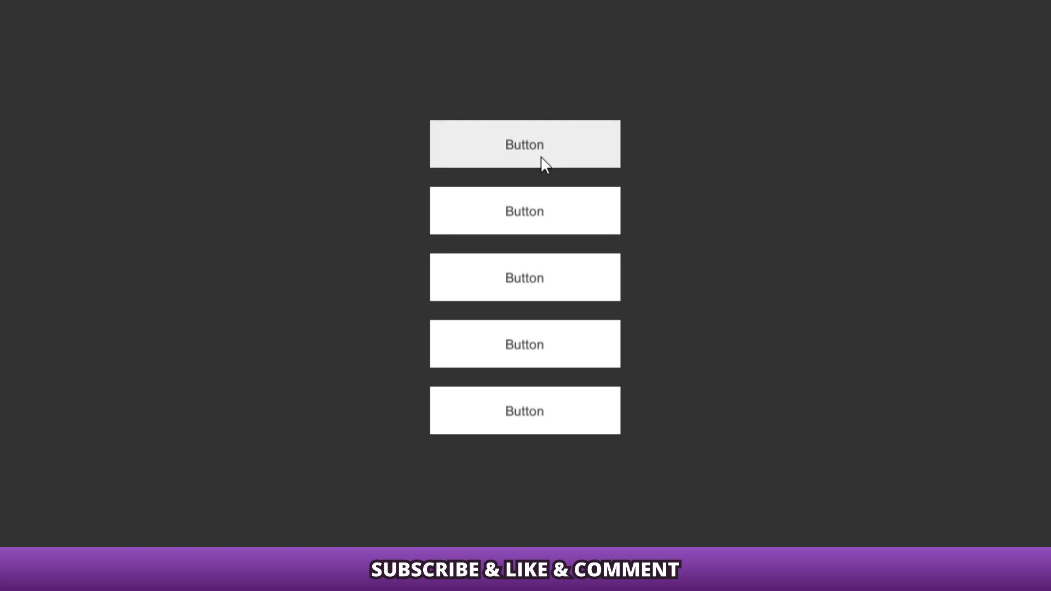
left_click(540, 161)
left_click(520, 278)
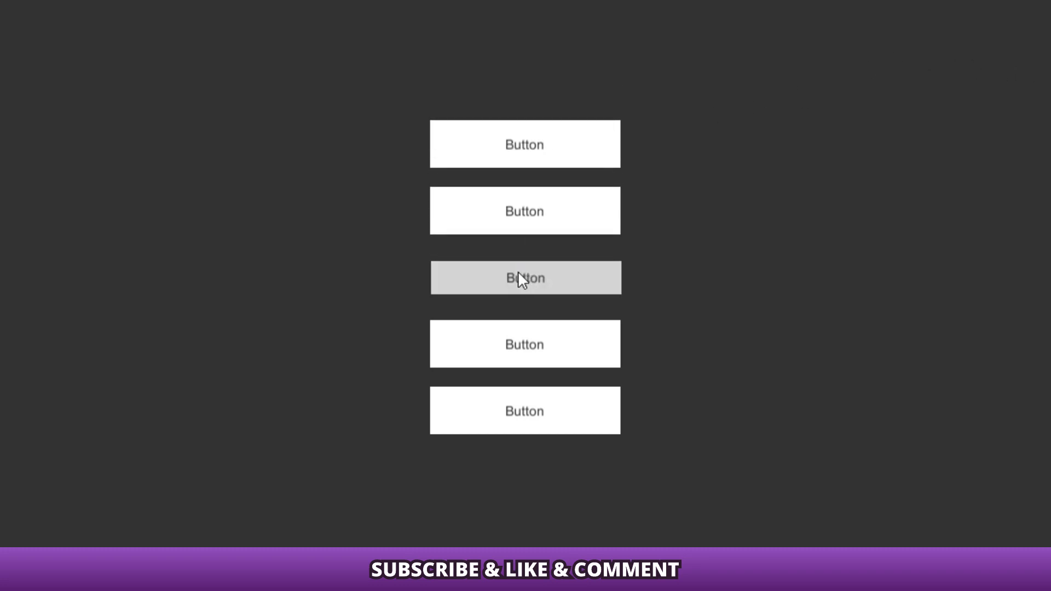
left_click(511, 361)
left_click(508, 404)
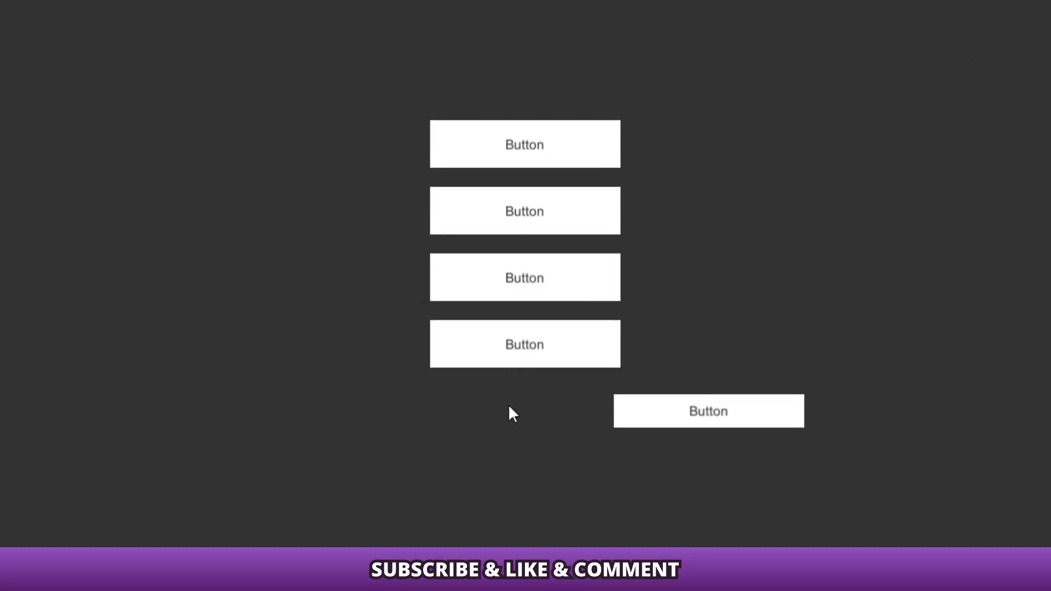
left_click(508, 404)
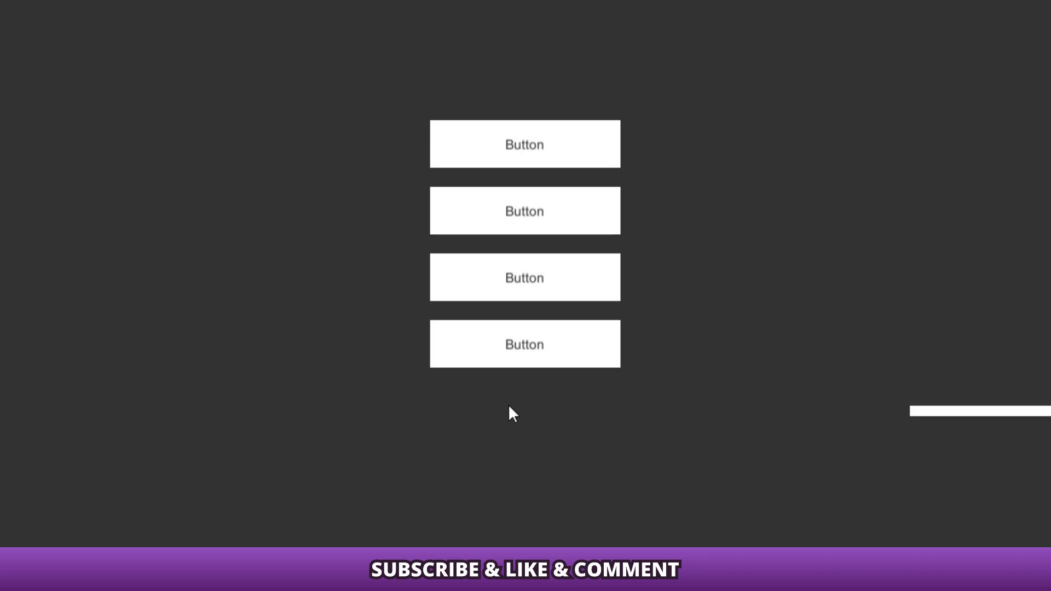
left_click(516, 341)
left_click(517, 291)
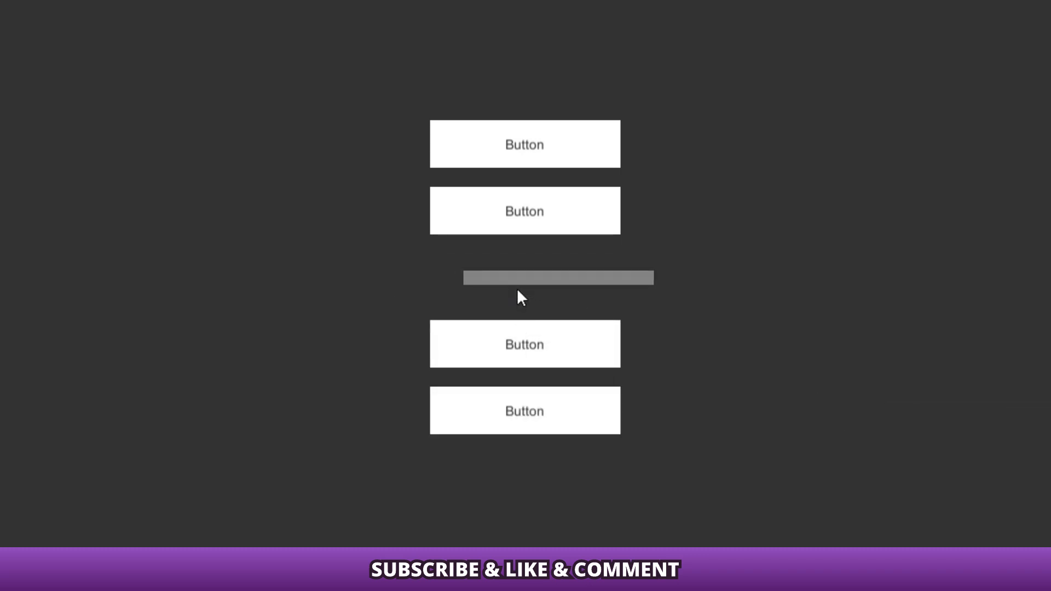
left_click(517, 211)
left_click(522, 145)
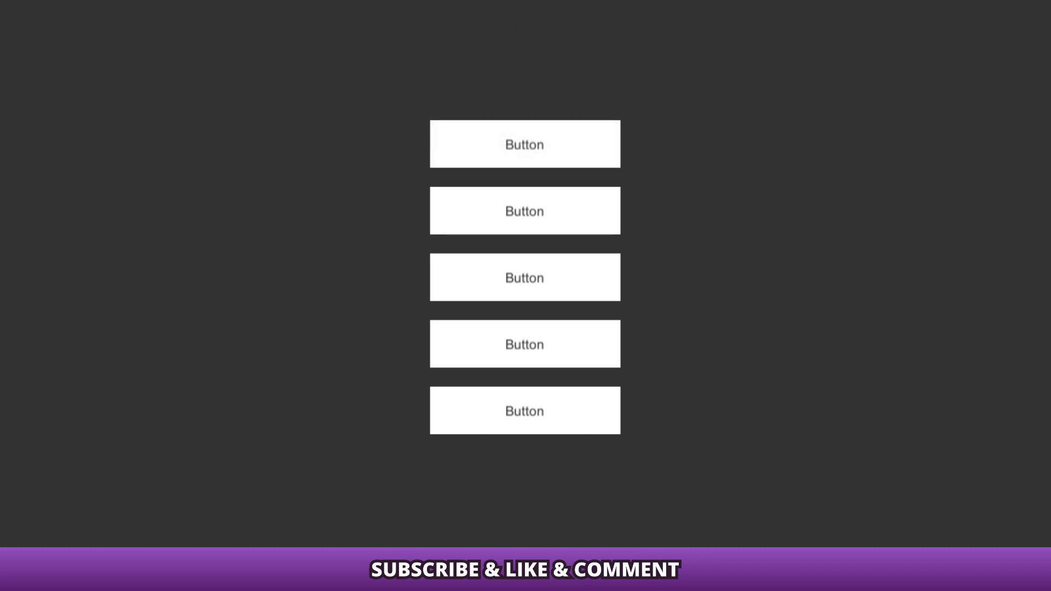